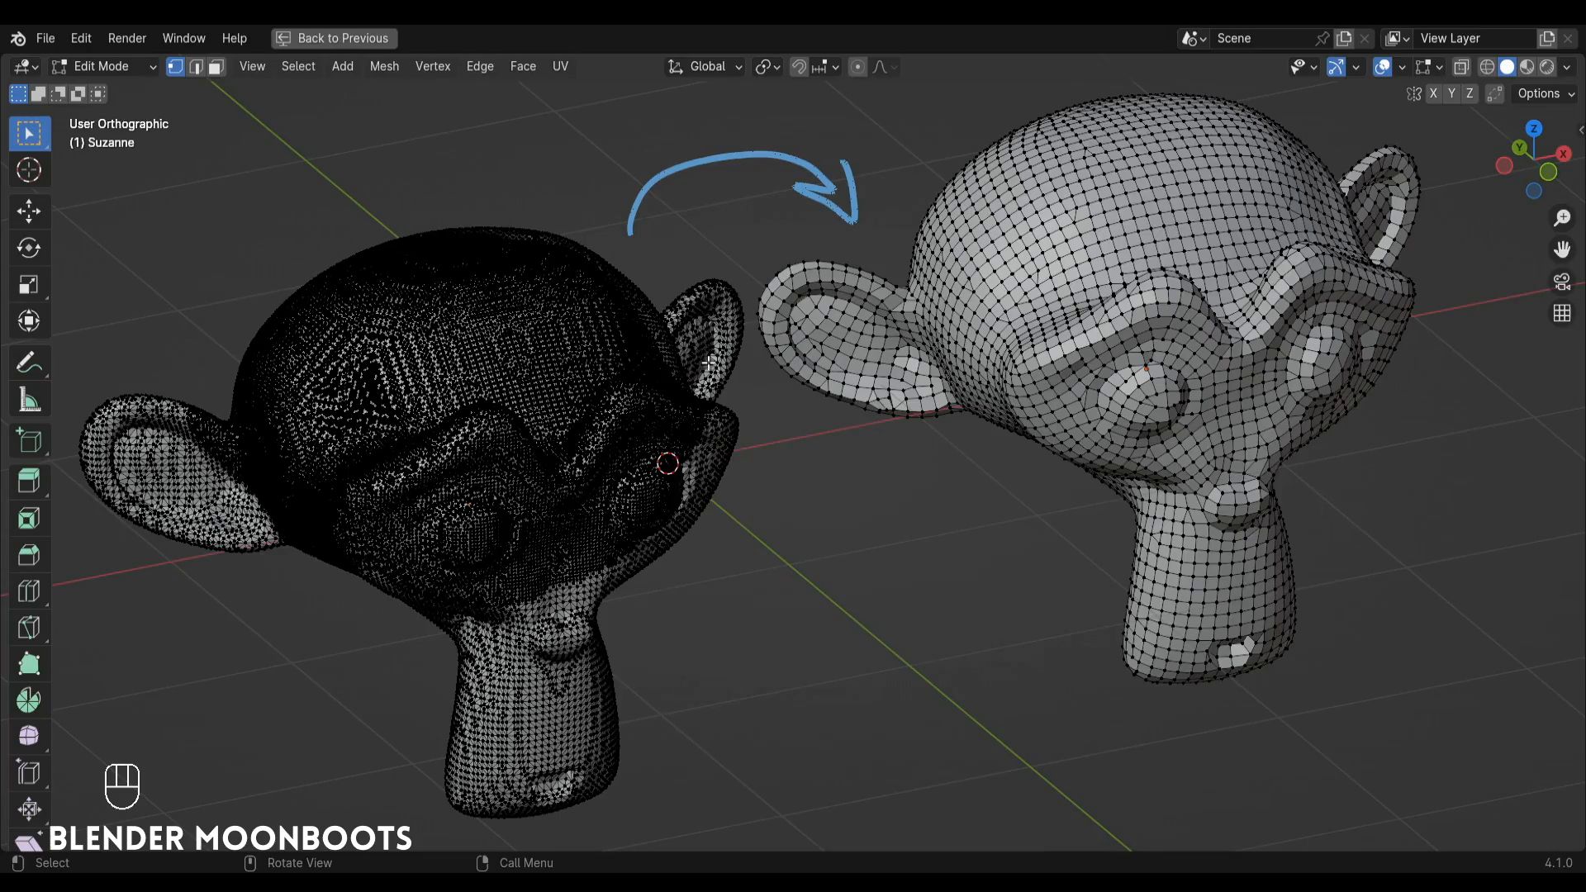
- Compare the topology of the dense monkey head with that of the cleaner retopologised copy beside it
{"action": "left_click_drag", "start_coordinate": [709, 362], "coordinate": [864, 318], "text": "ctrl+alt"}
{"action": "left_click_drag", "start_coordinate": [864, 318], "coordinate": [866, 359], "text": "alt+shift"}
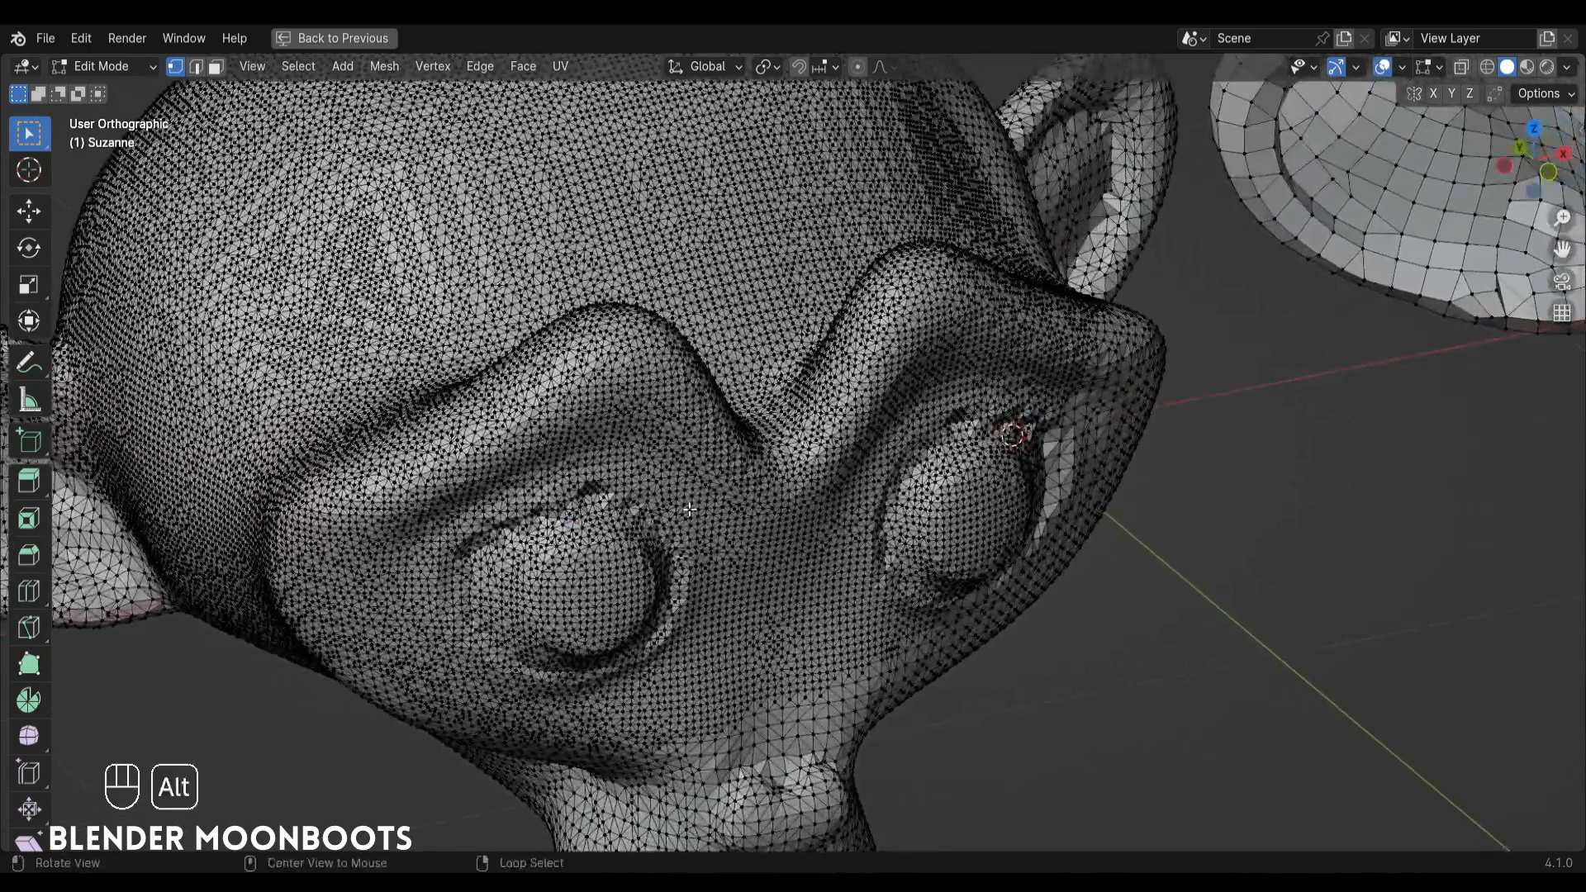
{"action": "mouse_move", "coordinate": [690, 511]}
{"action": "left_mouse_down", "text": "alt"}
{"action": "mouse_move", "coordinate": [661, 501]}
{"action": "mouse_move", "coordinate": [679, 505]}
{"action": "left_mouse_up", "text": "alt"}
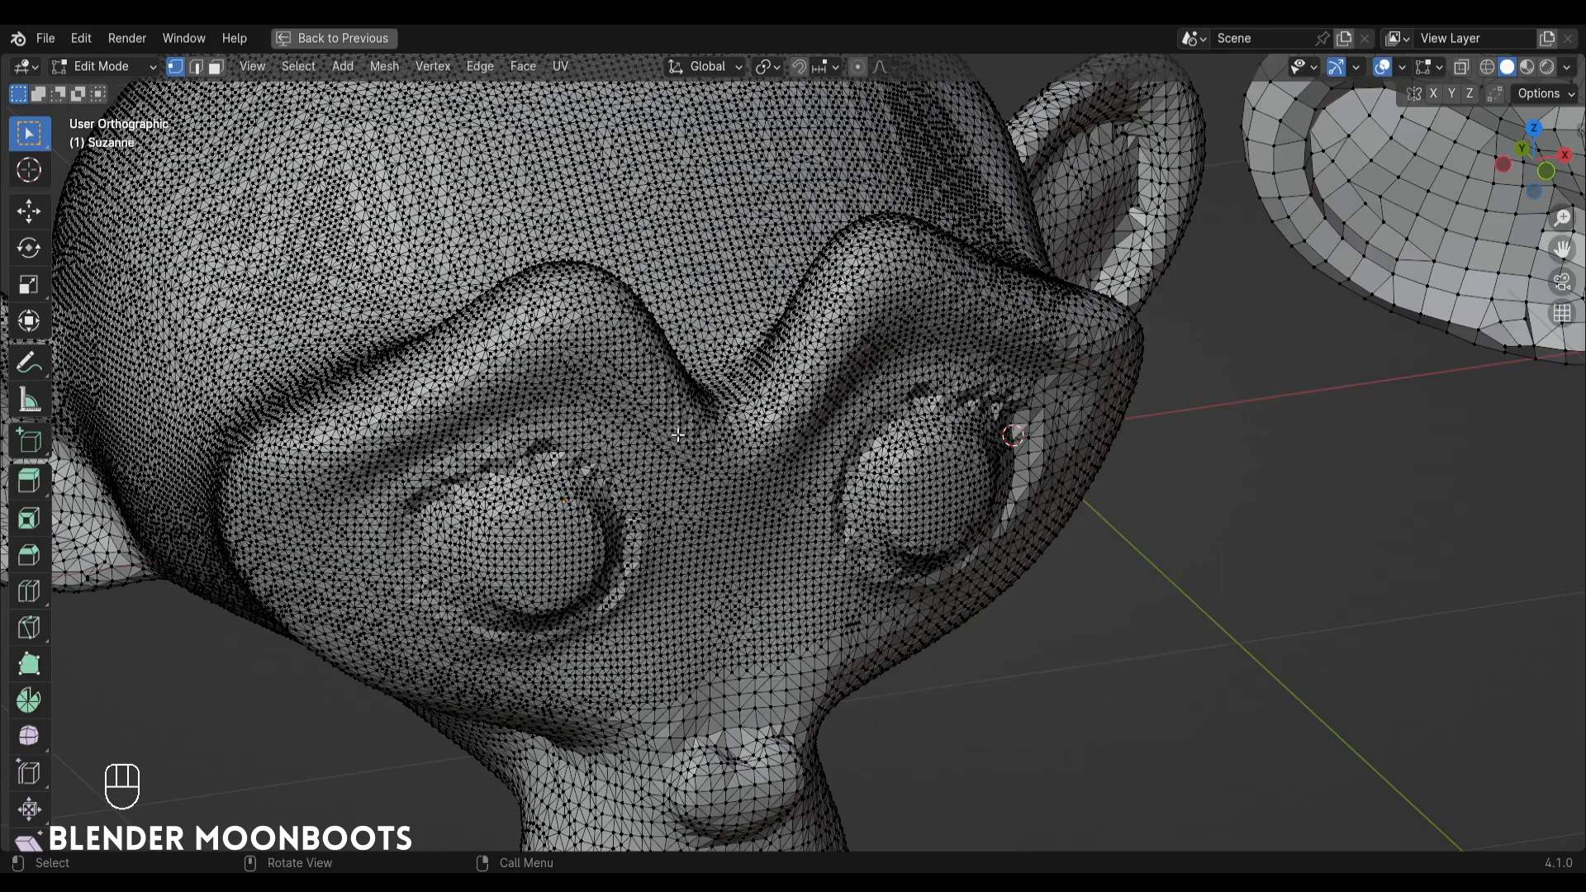
{"action": "scroll", "coordinate": [677, 423], "scroll_direction": "down", "scroll_amount": 2}
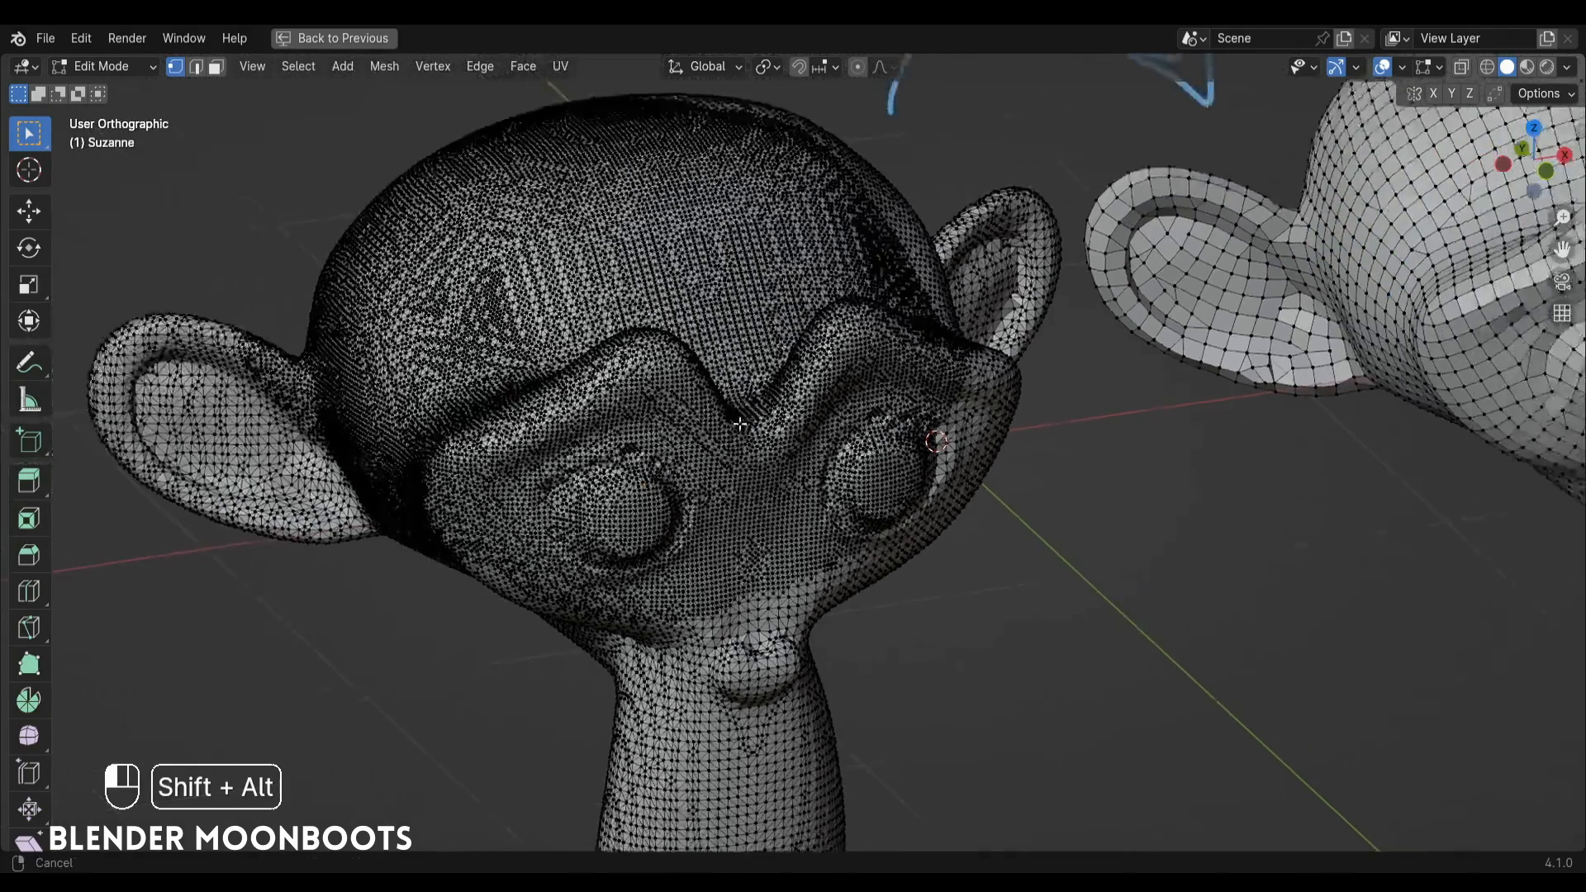
{"action": "mouse_move", "coordinate": [739, 423]}
{"action": "left_mouse_down", "text": "alt+shift"}
{"action": "mouse_move", "coordinate": [506, 502]}
{"action": "mouse_move", "coordinate": [514, 562]}
{"action": "mouse_move", "coordinate": [666, 404]}
{"action": "mouse_move", "coordinate": [418, 431]}
{"action": "left_mouse_up", "text": "alt+shift"}
{"action": "left_click_drag", "start_coordinate": [895, 341], "coordinate": [799, 332], "text": "alt+shift"}
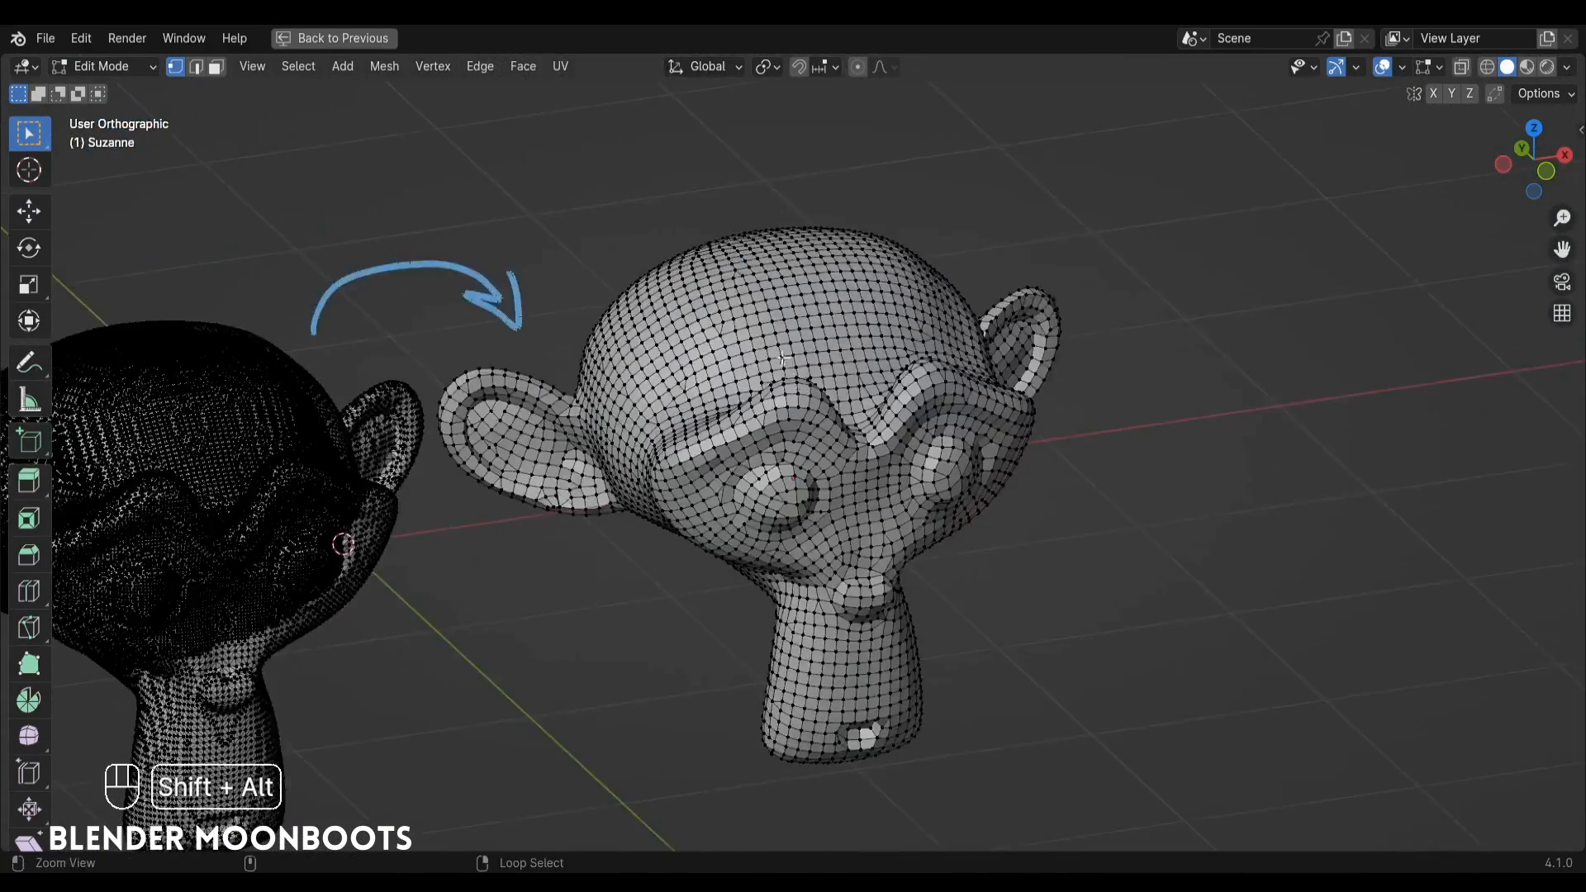
{"action": "left_click_drag", "start_coordinate": [785, 363], "coordinate": [1024, 322], "text": "alt+shift"}
{"action": "left_click_drag", "start_coordinate": [1024, 322], "coordinate": [1012, 277], "text": "ctrl+alt"}
{"action": "mouse_move", "coordinate": [917, 330]}
{"action": "left_mouse_down", "text": "alt+shift"}
{"action": "mouse_move", "coordinate": [946, 335]}
{"action": "mouse_move", "coordinate": [916, 340]}
{"action": "left_mouse_up", "text": "alt+shift"}
{"action": "left_click_drag", "start_coordinate": [916, 341], "coordinate": [908, 316], "text": "ctrl+alt"}
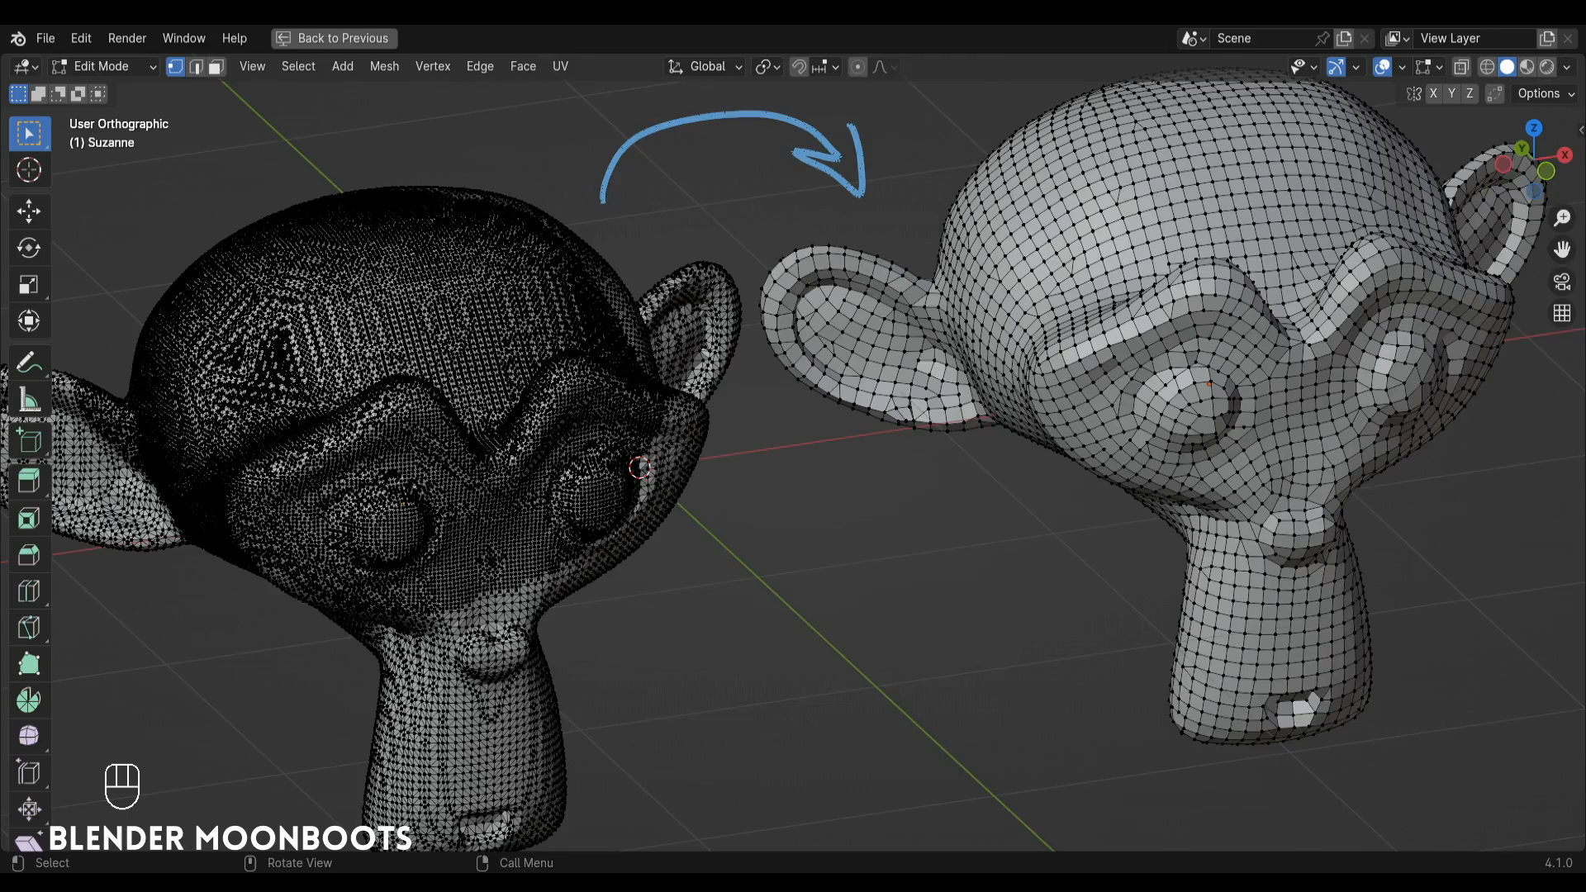
{"action": "left_click_drag", "start_coordinate": [763, 186], "coordinate": [825, 236], "text": "alt+shift"}
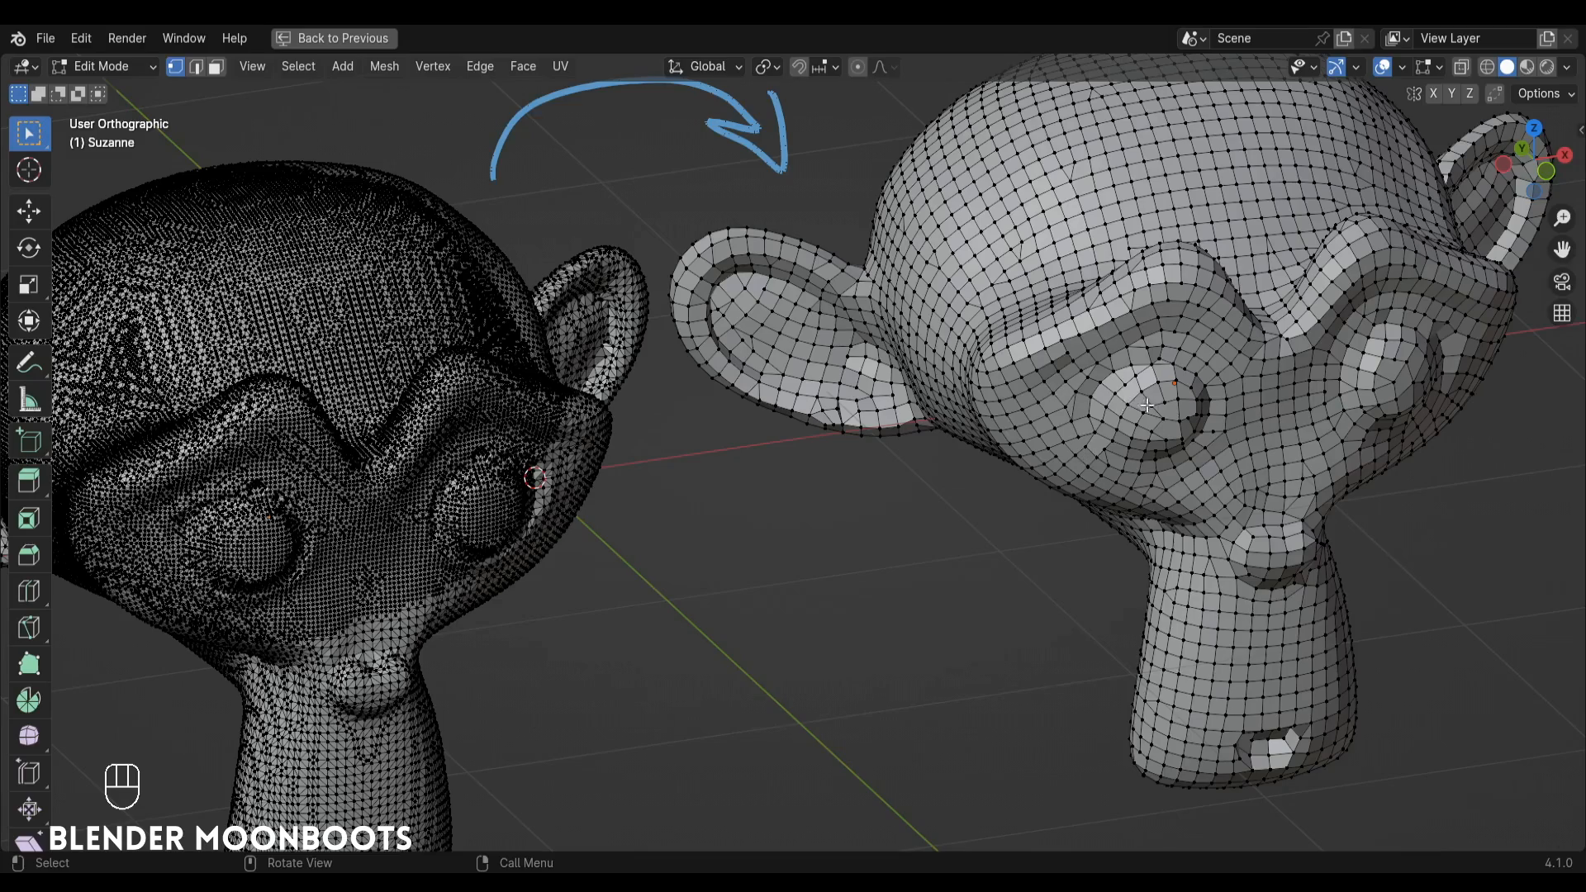
{"action": "mouse_move", "coordinate": [1040, 355]}
{"action": "left_mouse_down", "text": "alt+shift"}
{"action": "mouse_move", "coordinate": [1042, 372]}
{"action": "mouse_move", "coordinate": [1059, 363]}
{"action": "left_mouse_up", "text": "alt+shift"}
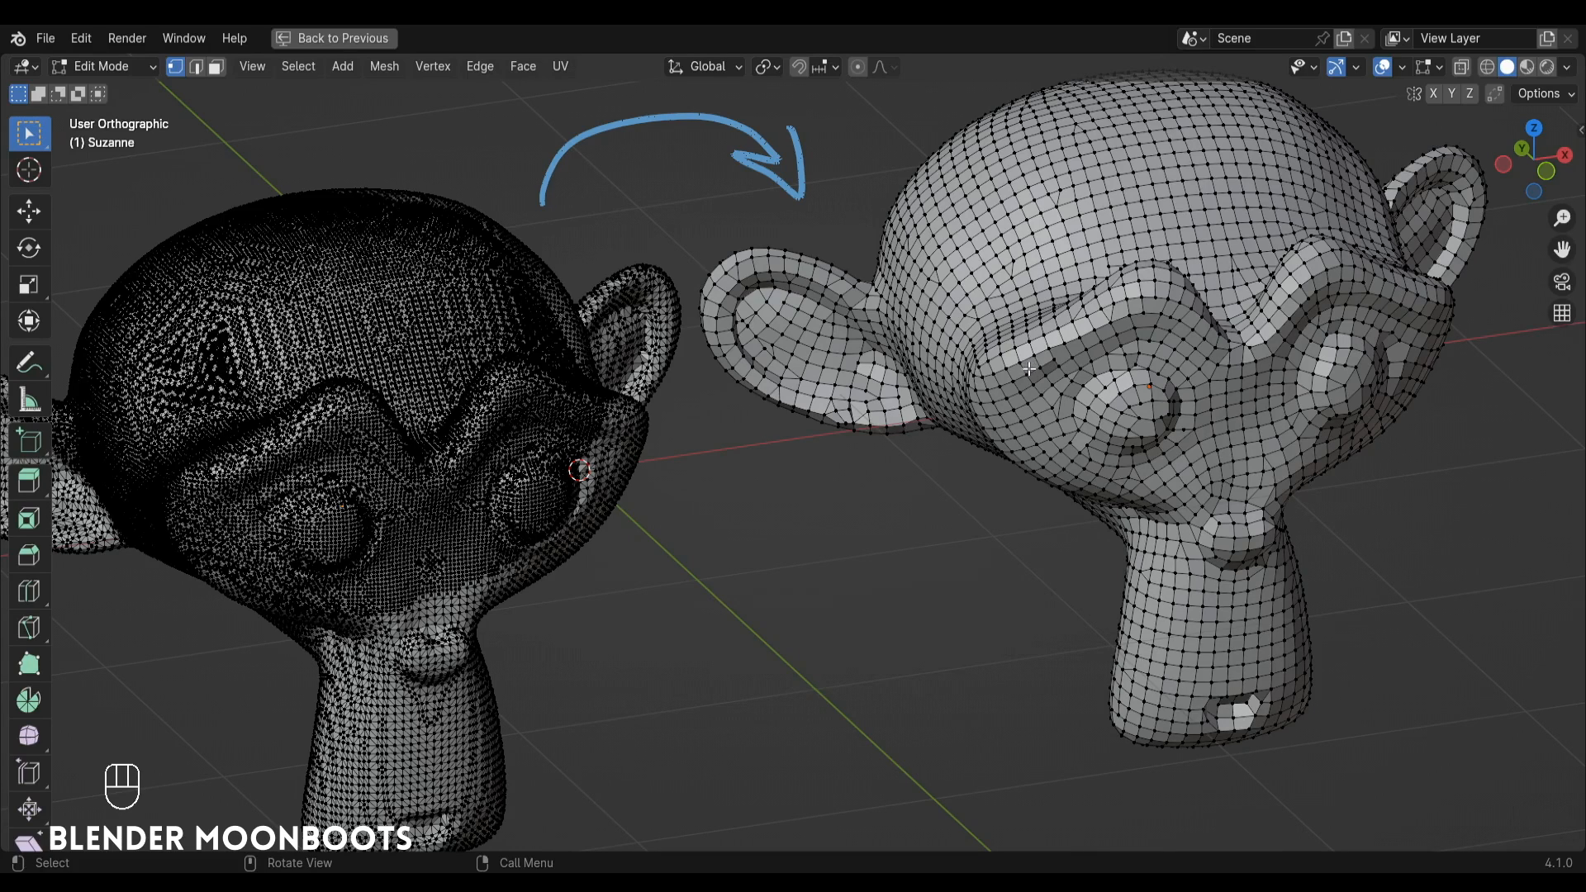
{"action": "left_click_drag", "start_coordinate": [1035, 363], "coordinate": [1089, 364], "text": "alt+shift"}
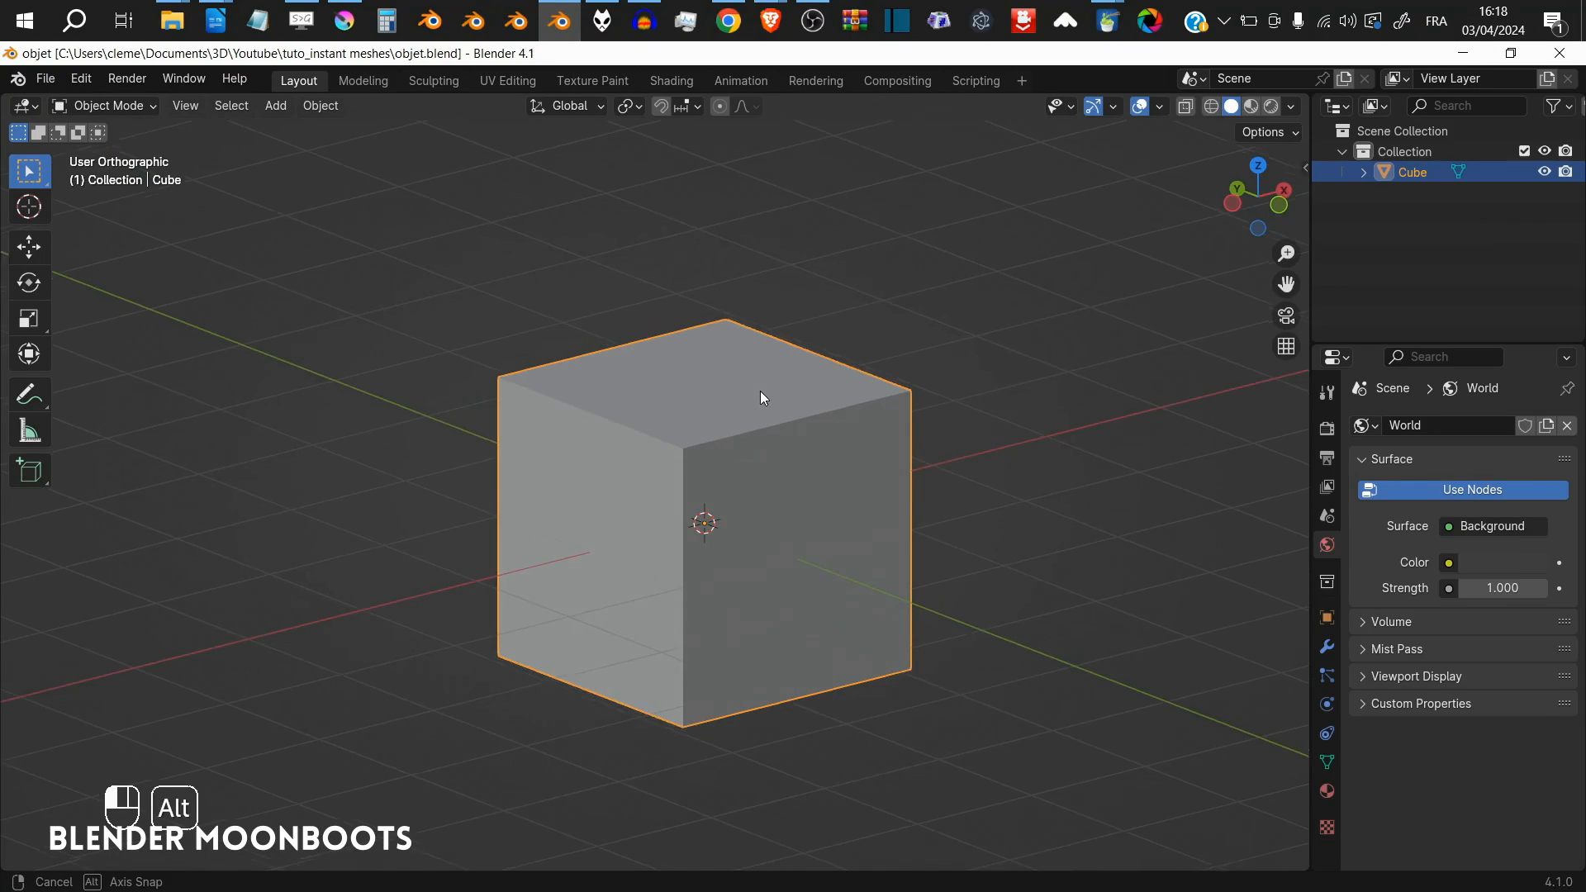
- Delete the default cube and add a Monkey mesh in its place
{"action": "key", "text": "x"}
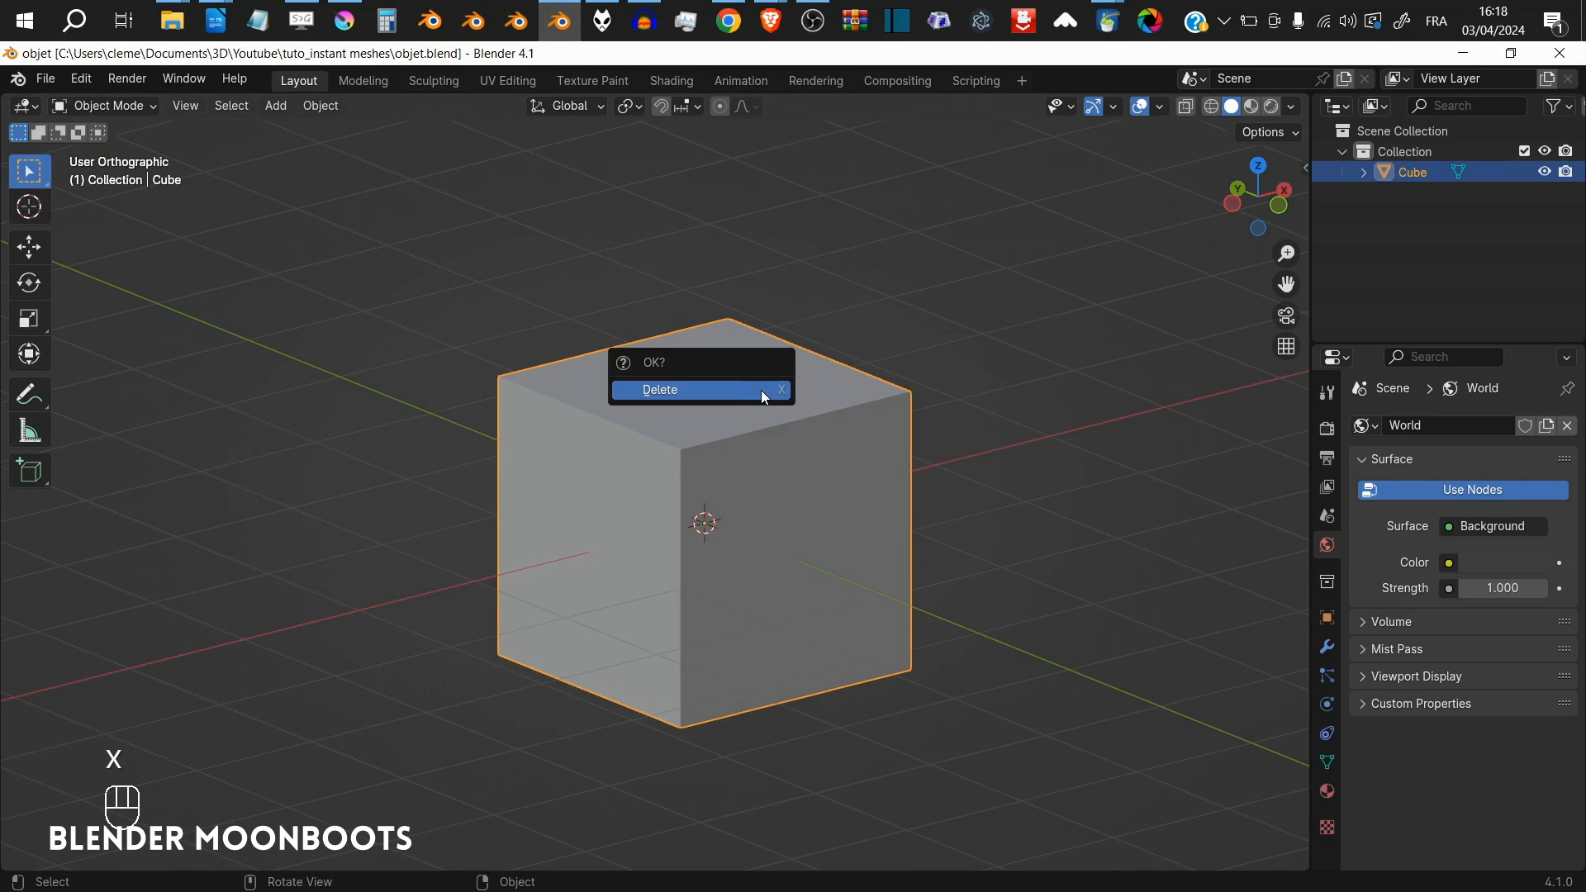
{"action": "left_click", "coordinate": [761, 390]}
{"action": "key", "text": "shift+a"}
{"action": "mouse_move", "coordinate": [693, 400]}
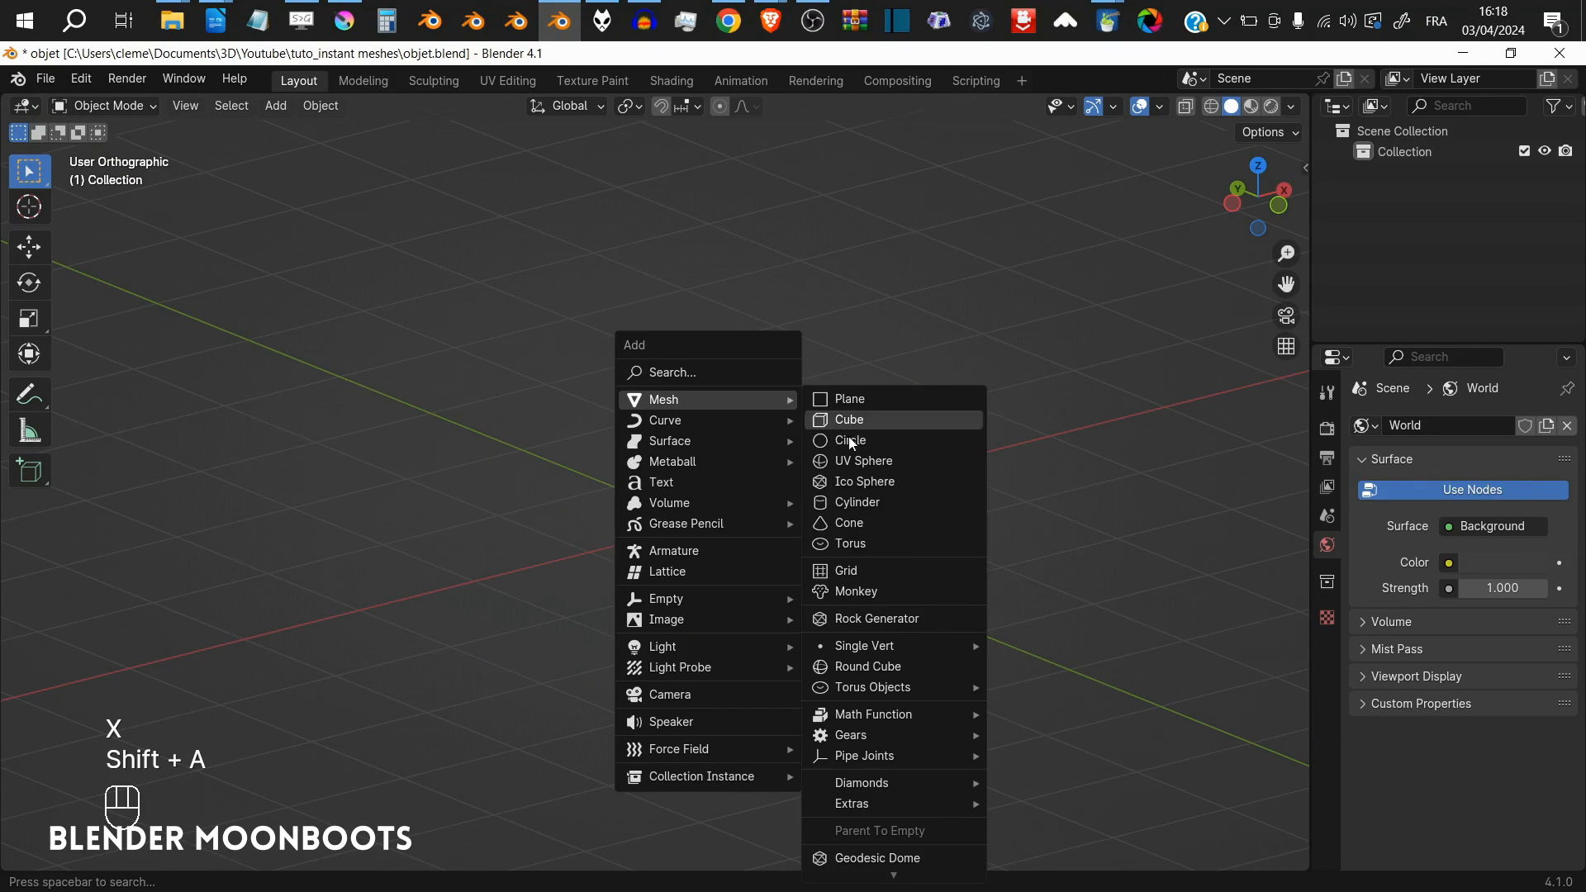
{"action": "left_click", "coordinate": [871, 593]}
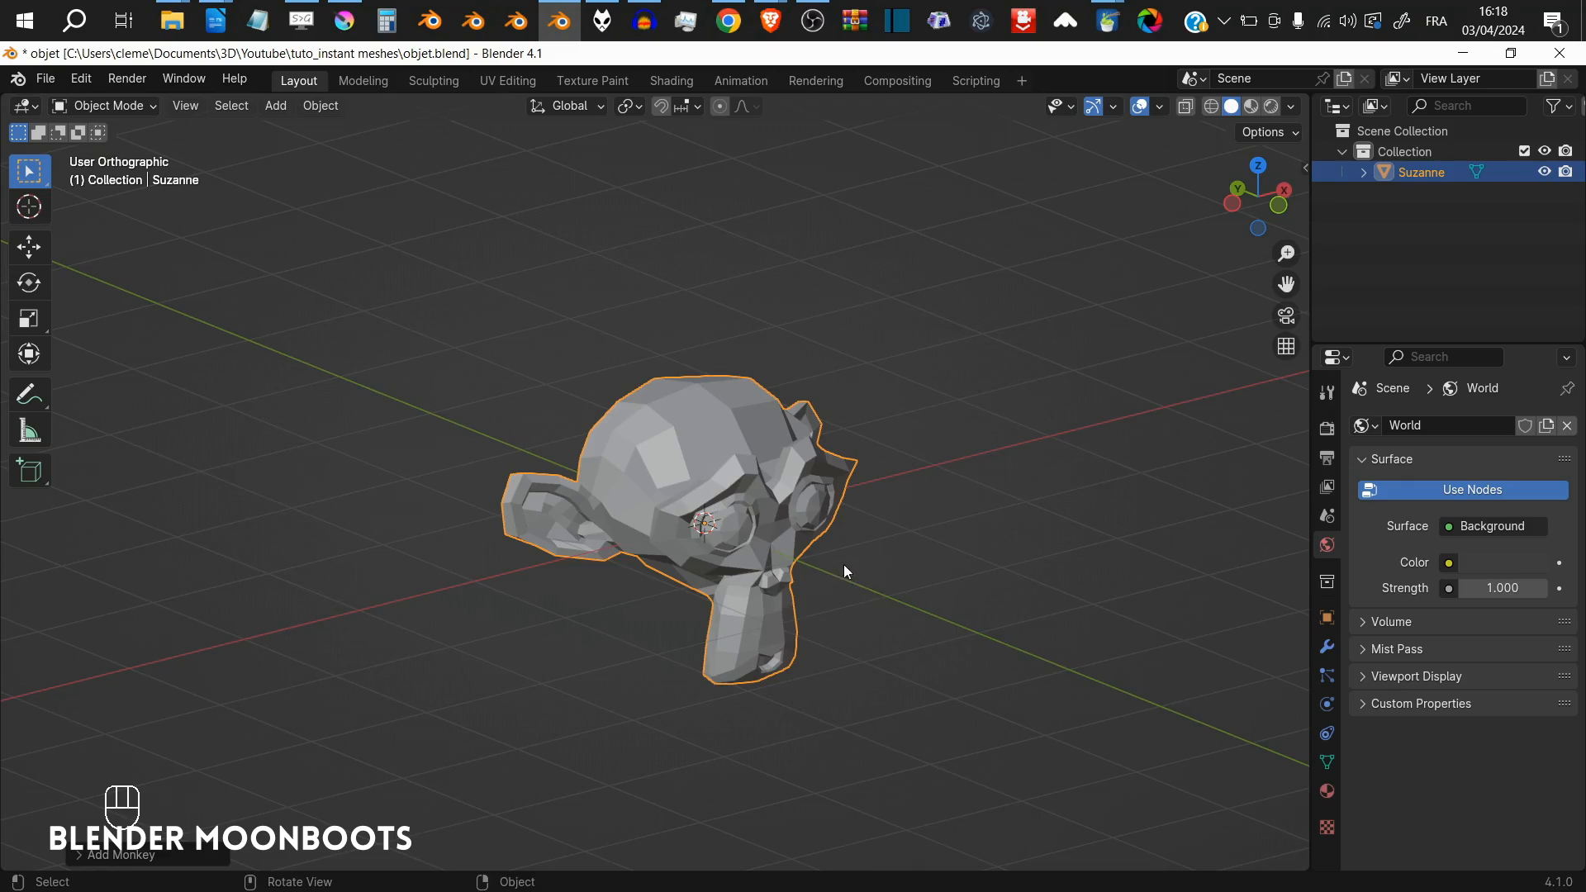
- Add a Subdivision Surface modifier to the monkey head, raise its viewport level, and apply it
{"action": "left_click_drag", "start_coordinate": [844, 563], "coordinate": [850, 463], "text": "alt+shift"}
{"action": "left_click", "coordinate": [1326, 647]}
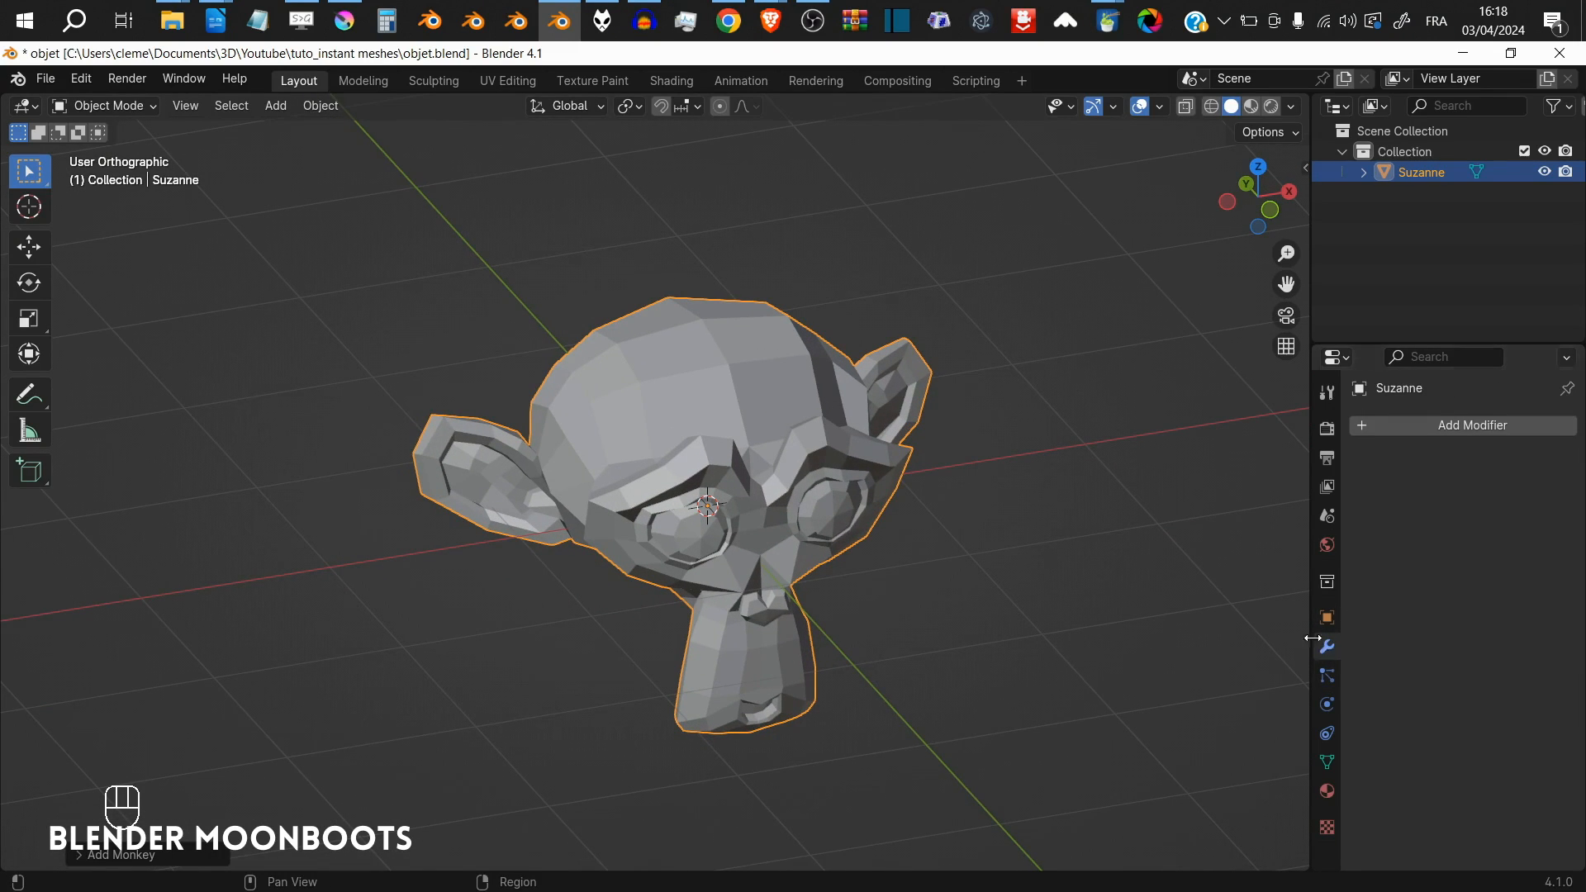
{"action": "left_click", "coordinate": [1385, 427]}
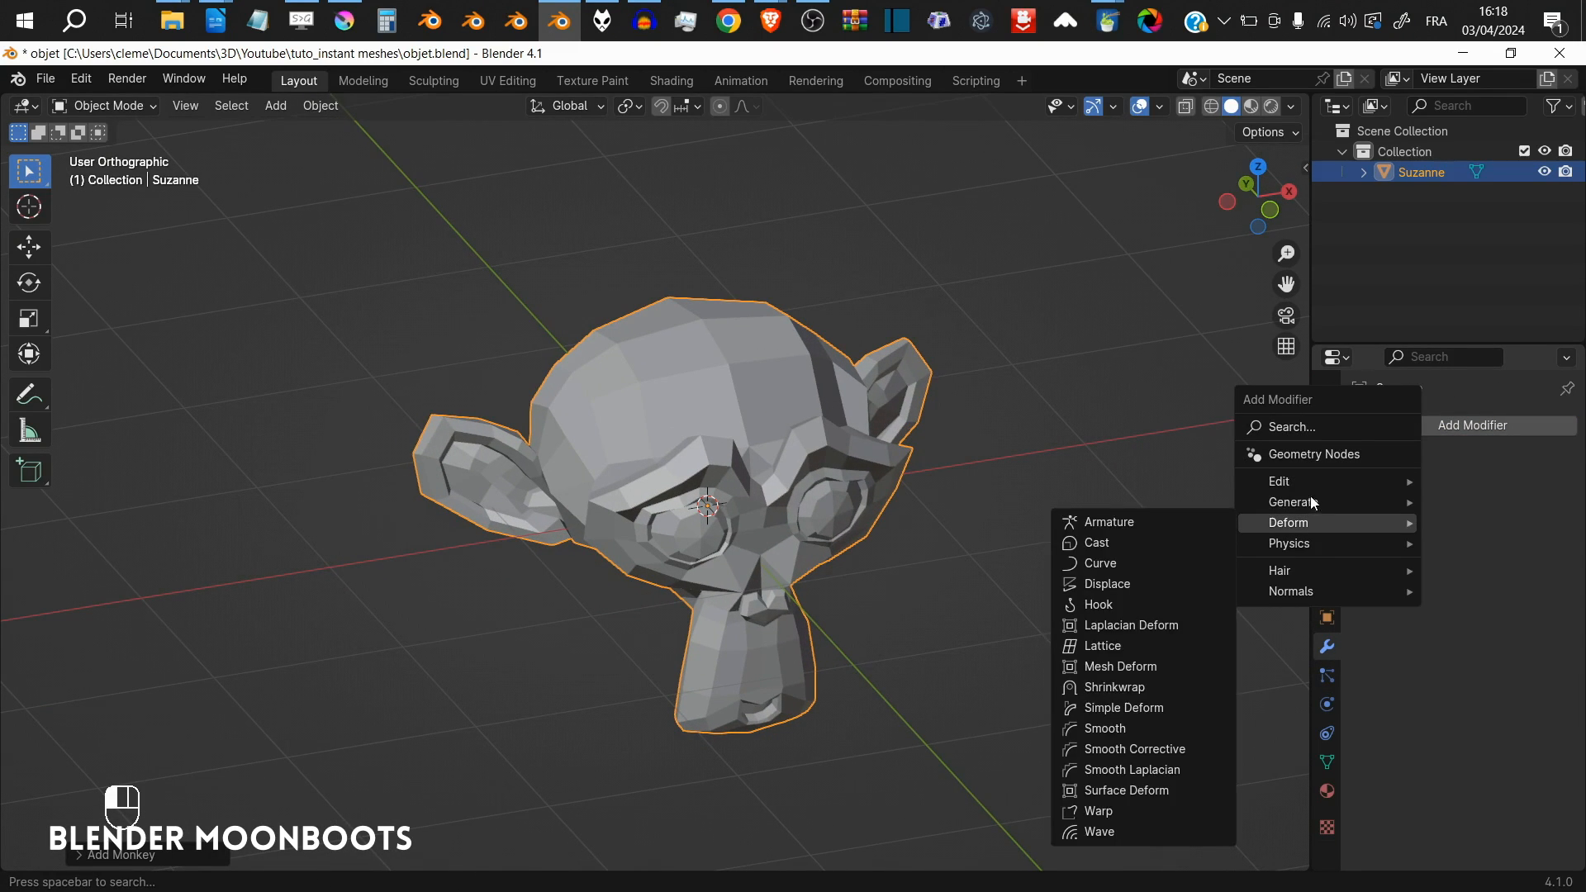
{"action": "mouse_move", "coordinate": [1292, 501]}
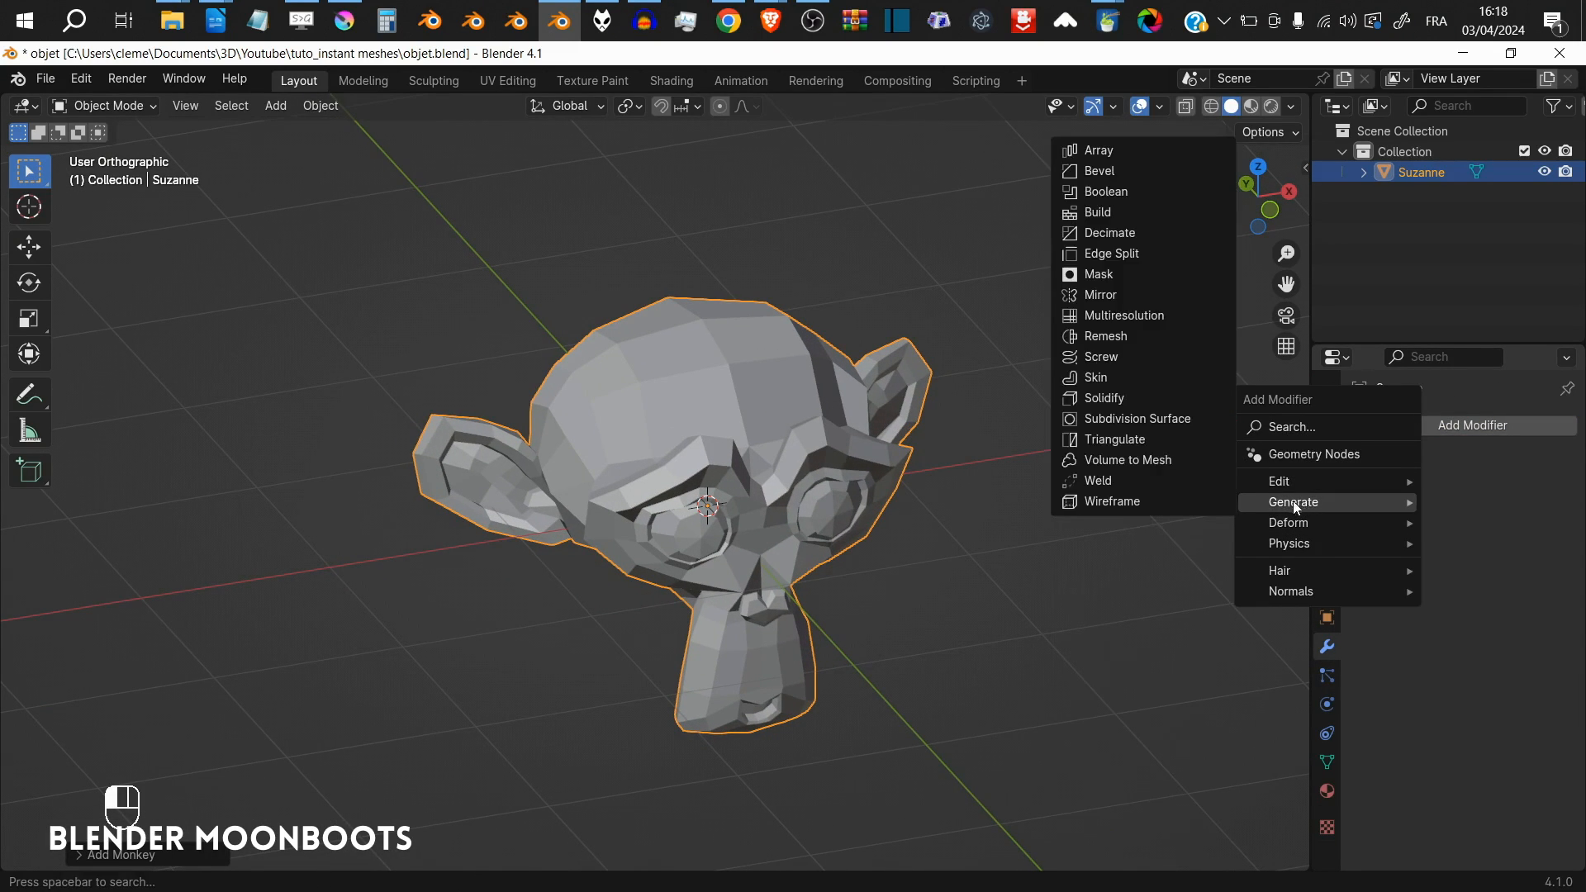
{"action": "left_click", "coordinate": [1174, 424]}
{"action": "mouse_move", "coordinate": [853, 407]}
{"action": "left_mouse_down", "text": "alt+shift"}
{"action": "mouse_move", "coordinate": [821, 423]}
{"action": "mouse_move", "coordinate": [826, 392]}
{"action": "left_mouse_up", "text": "alt+shift"}
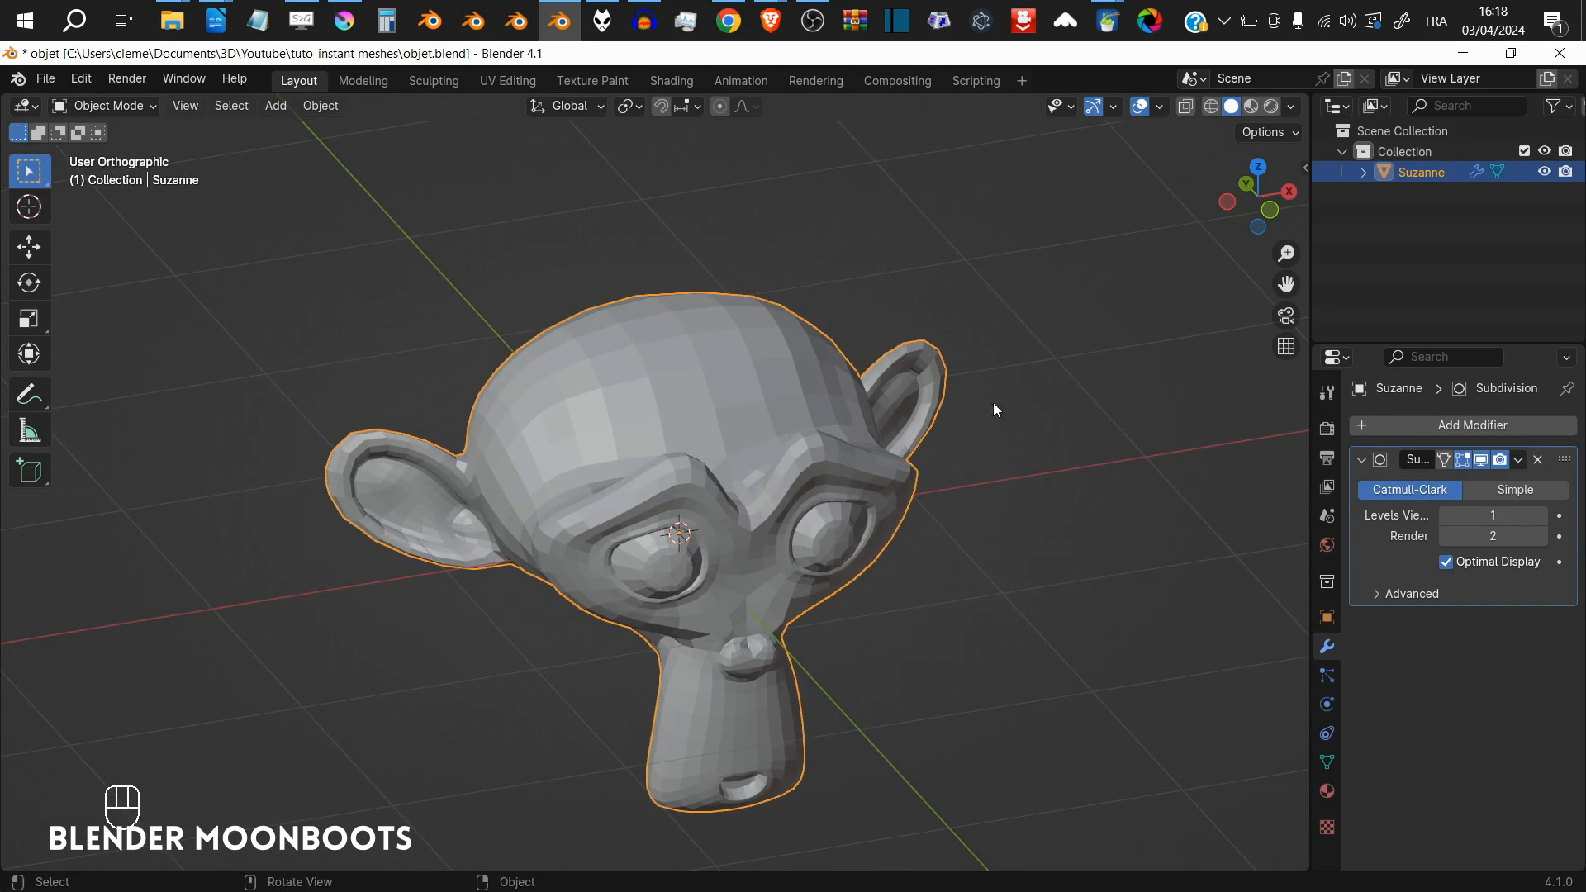
{"action": "left_click", "coordinate": [1538, 517]}
{"action": "left_click", "coordinate": [1519, 459]}
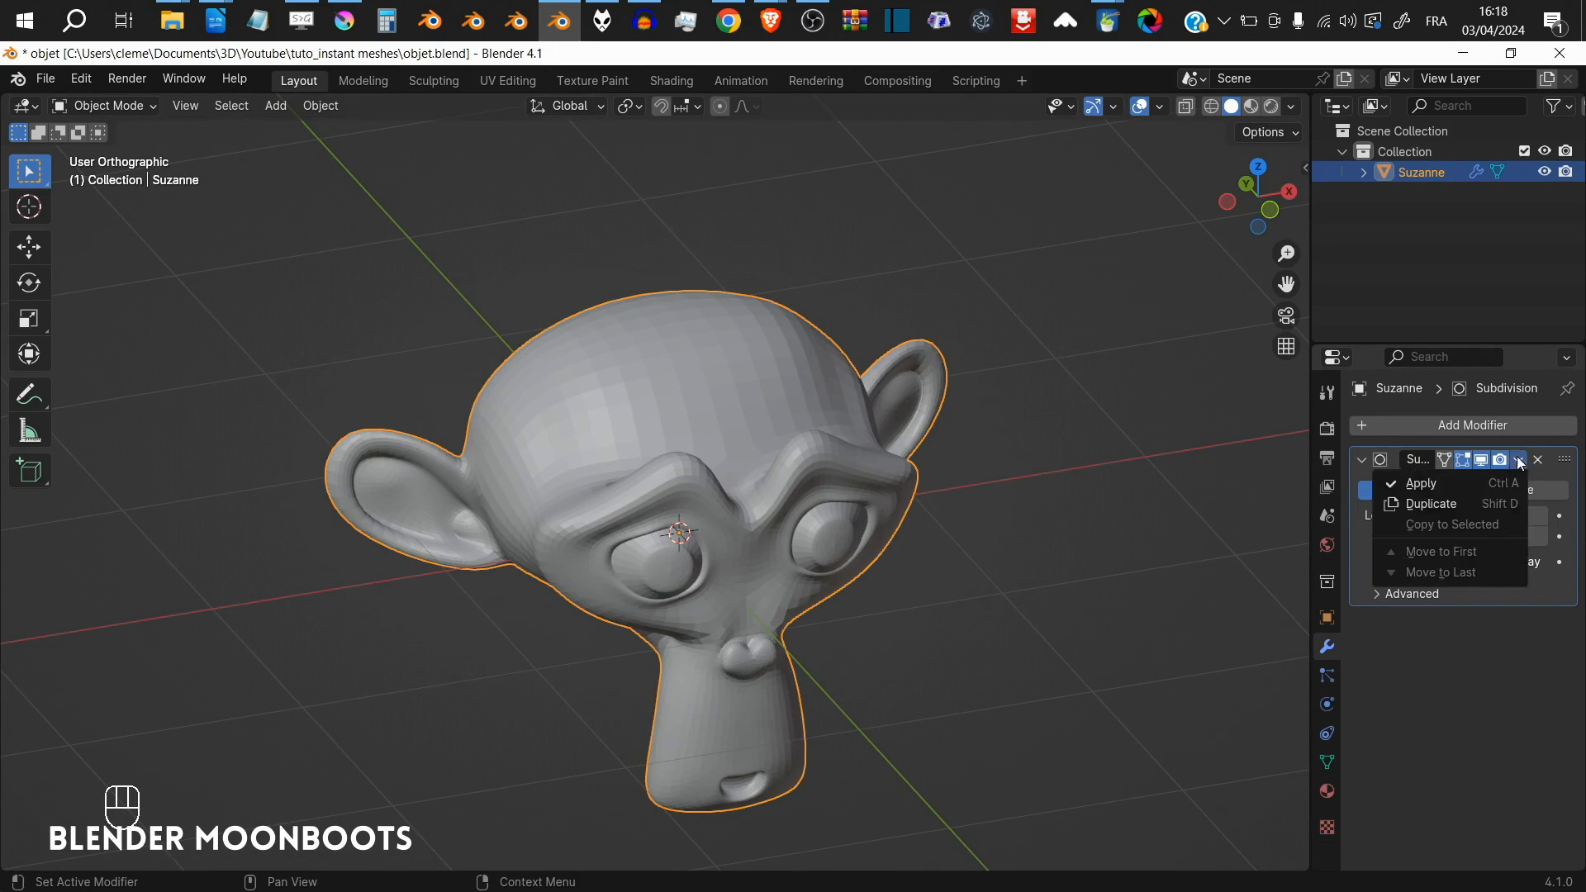
{"action": "left_click", "coordinate": [1489, 484]}
- Examine the subdivided head's topology in Edit Mode with all vertices deselected
{"action": "left_click_drag", "start_coordinate": [775, 471], "coordinate": [837, 463], "text": "alt+shift"}
{"action": "key", "text": "Tab"}
{"action": "key", "text": "alt+z"}
{"action": "key", "text": "alt+z"}
{"action": "key", "text": "alt+a"}
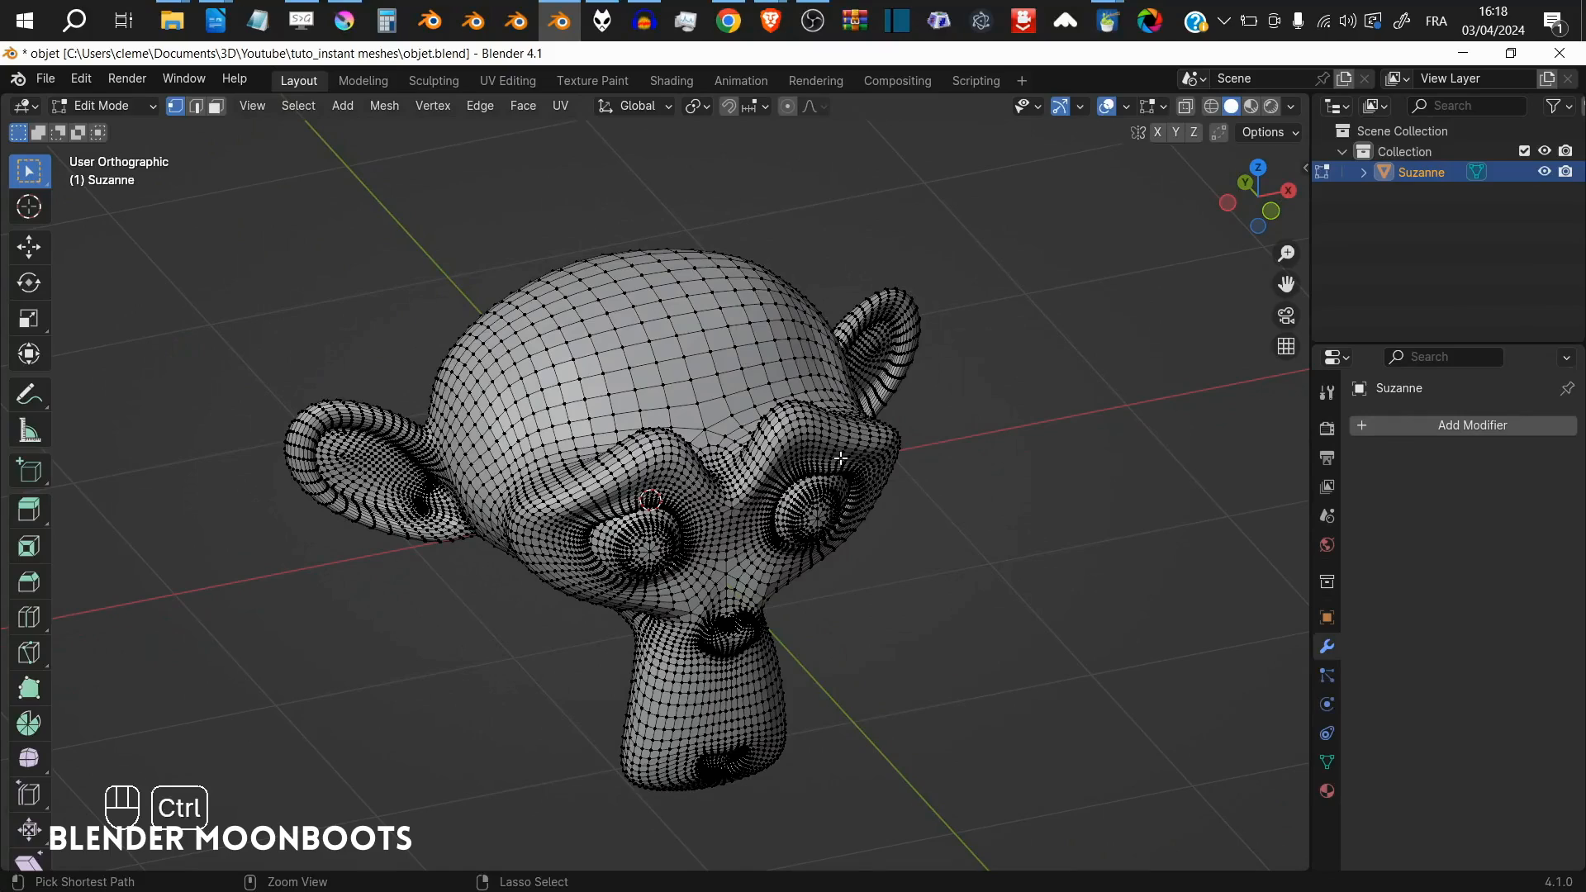
- Voxel-remesh the monkey head in Sculpt Mode with a voxel size of about 0.024 m
{"action": "key", "text": "ctrl+Tab"}
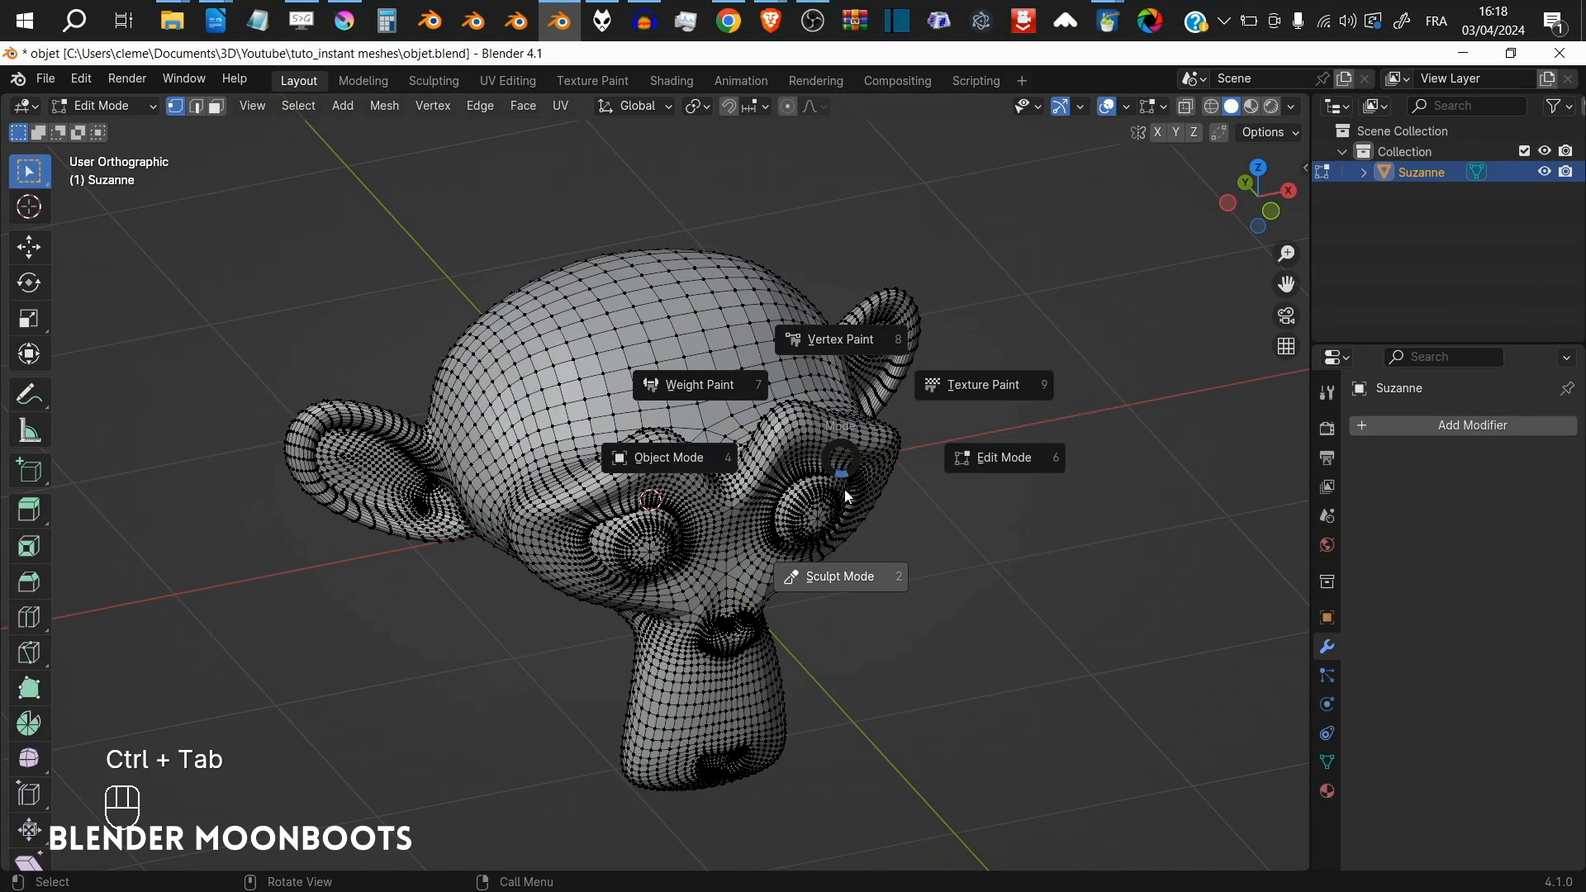
{"action": "left_click", "coordinate": [840, 576]}
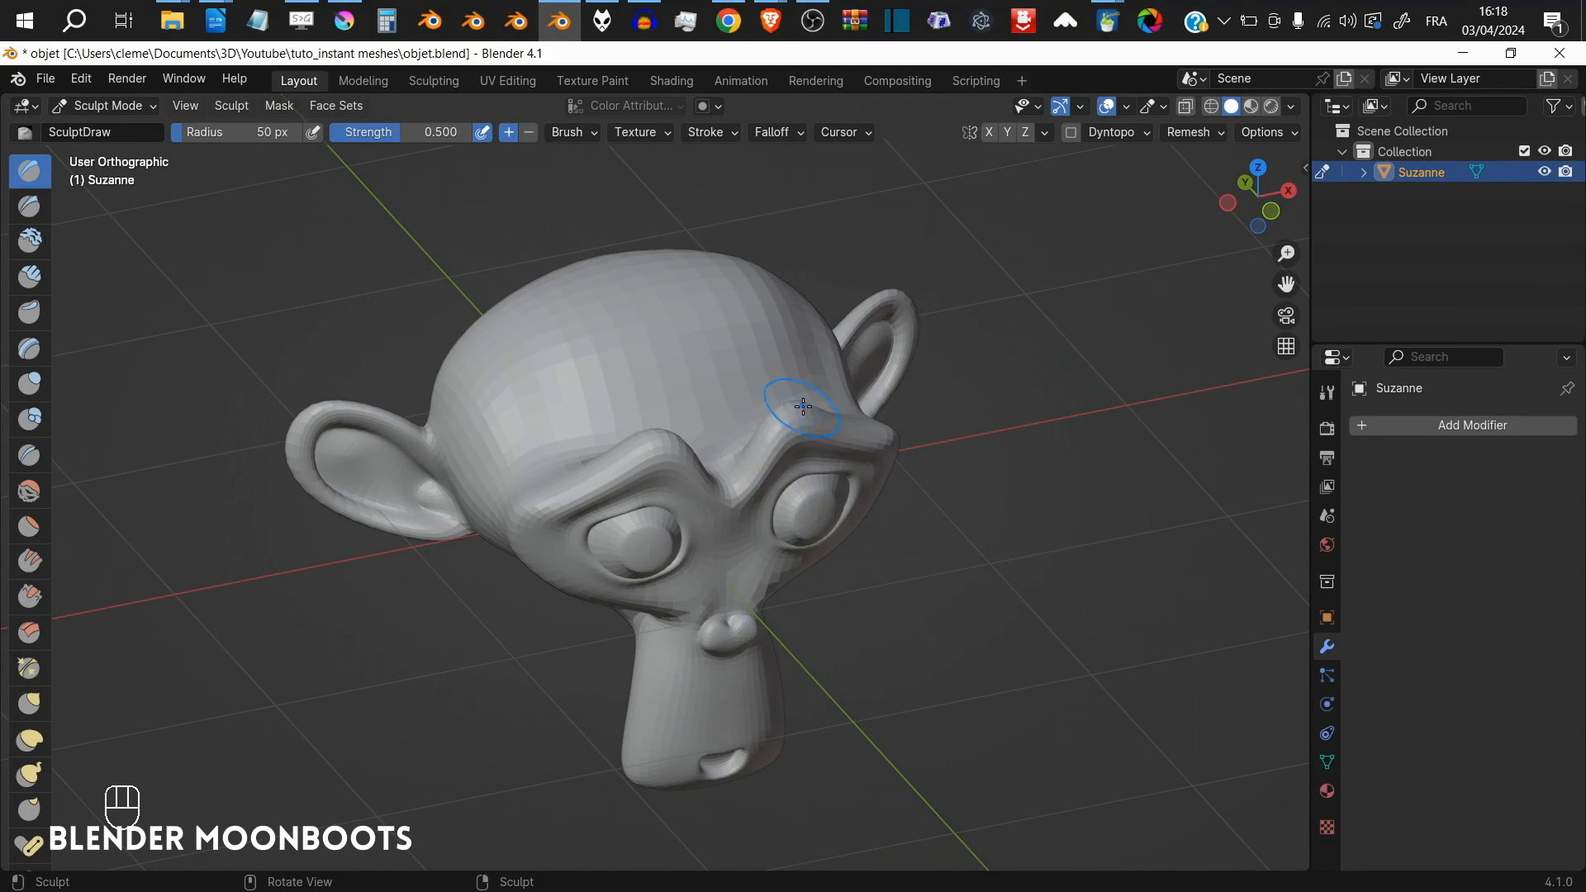
{"action": "key", "text": "r"}
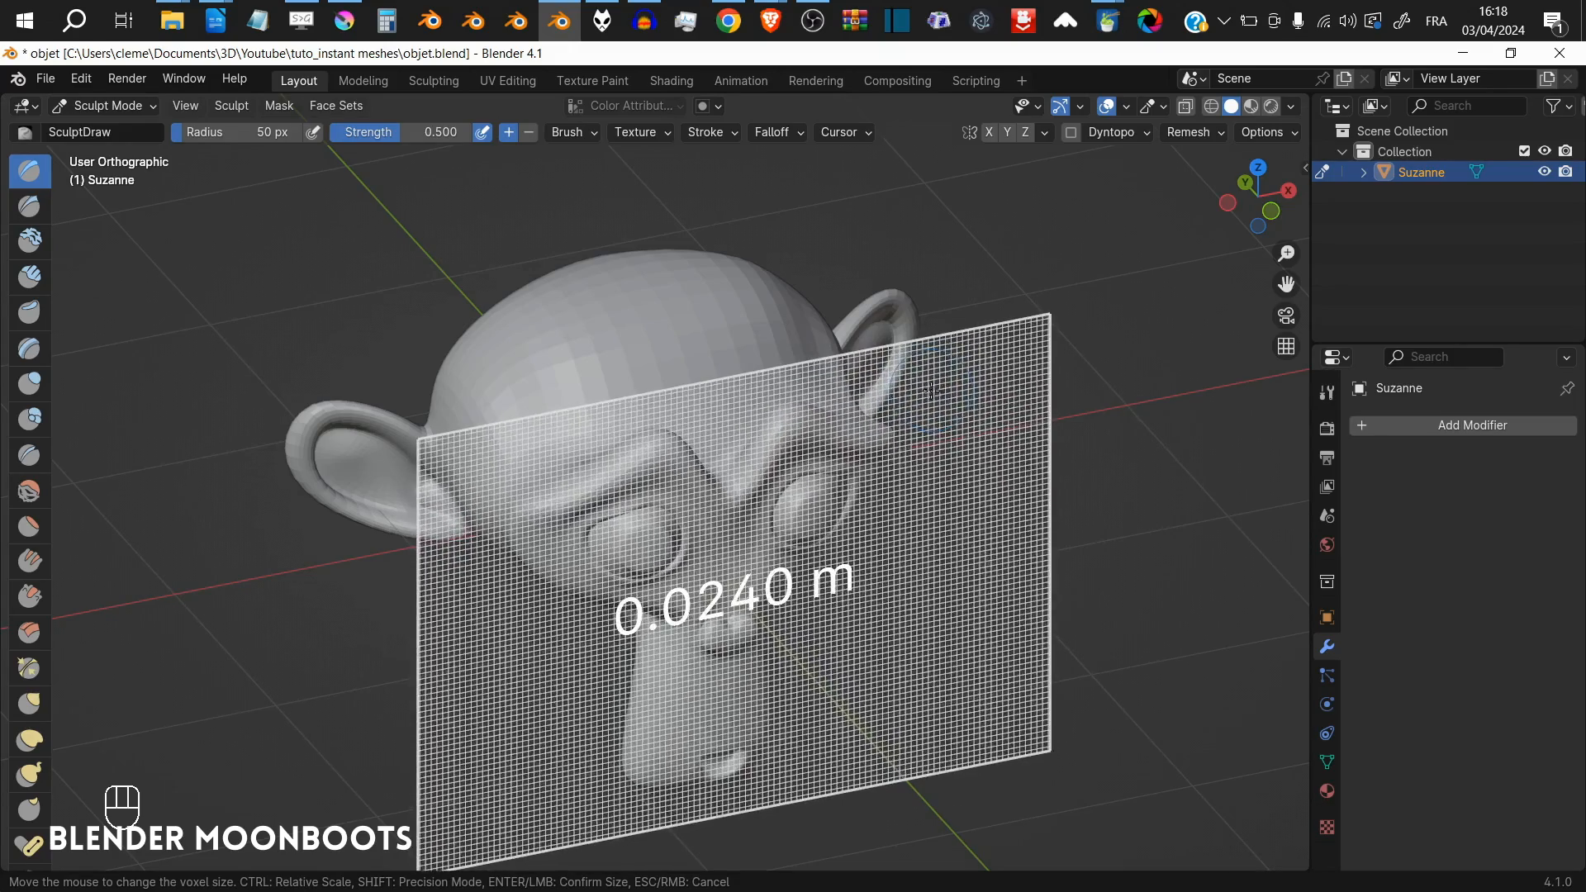
{"action": "left_click", "coordinate": [933, 394]}
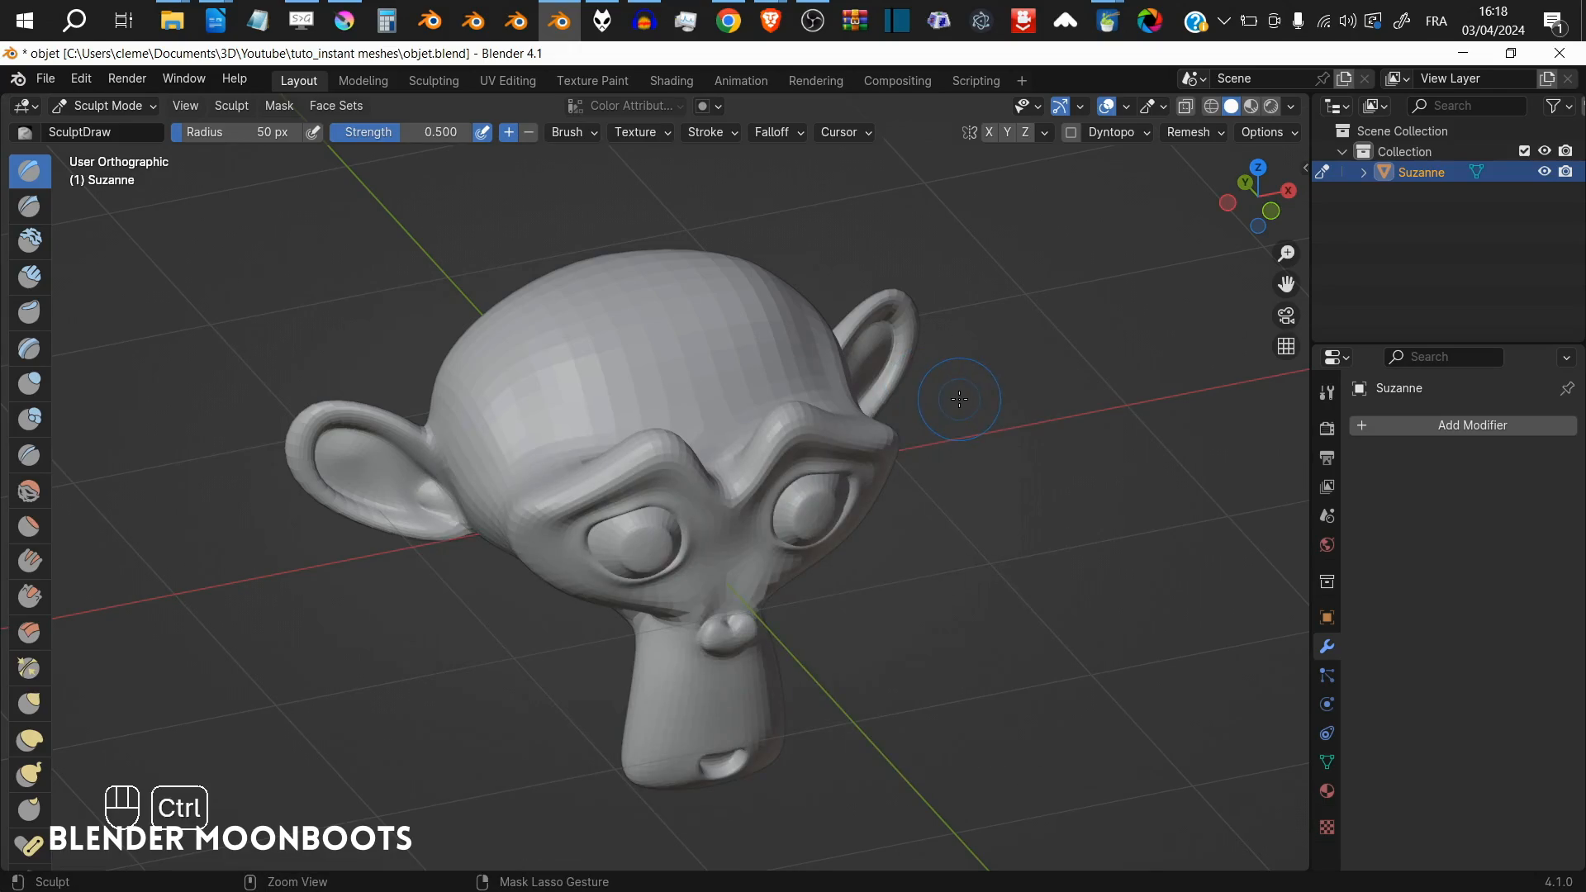
{"action": "key", "text": "ctrl+r"}
- Examine the voxel-remeshed head's topology up close in Edit Mode
{"action": "mouse_move", "coordinate": [926, 411]}
{"action": "middle_mouse_down"}
{"action": "mouse_move", "coordinate": [955, 387]}
{"action": "mouse_move", "coordinate": [892, 412]}
{"action": "middle_mouse_up"}
{"action": "key", "text": "Tab"}
{"action": "scroll", "coordinate": [888, 410], "scroll_direction": "up", "scroll_amount": 5}
{"action": "scroll", "coordinate": [885, 411], "scroll_direction": "down", "scroll_amount": 5}
{"action": "scroll", "coordinate": [889, 415], "scroll_direction": "up", "scroll_amount": 3}
{"action": "scroll", "coordinate": [889, 415], "scroll_direction": "down", "scroll_amount": 3}
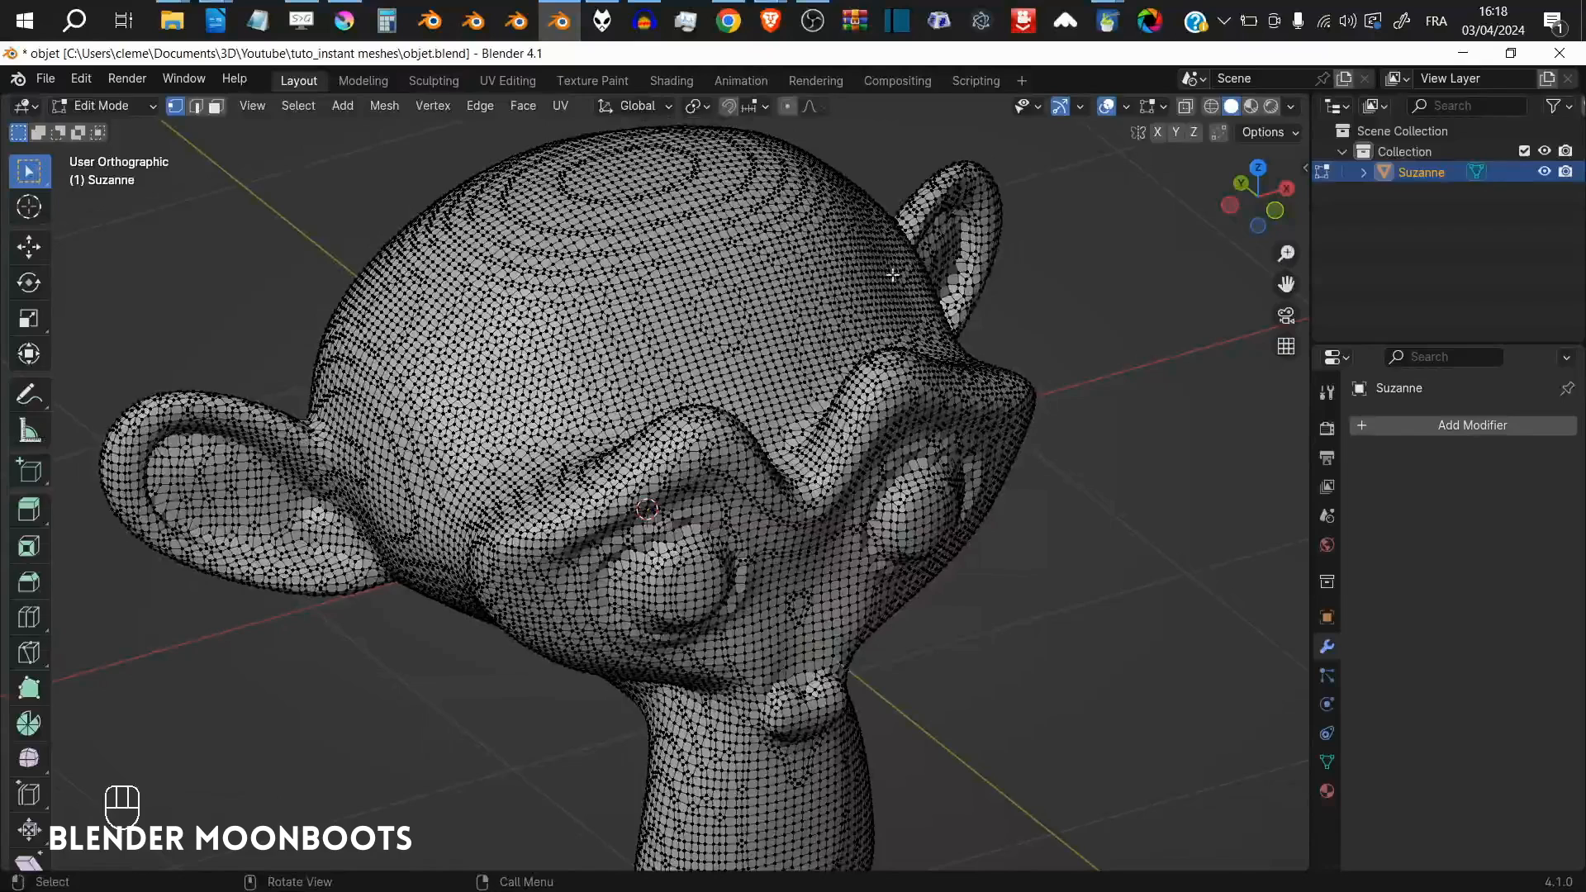
- Enable Dyntopo in Sculpt Mode, accepting the attribute loss, and set its detail size to 6
{"action": "key", "text": "Tab"}
{"action": "left_click_drag", "start_coordinate": [892, 312], "coordinate": [906, 335], "text": "alt"}
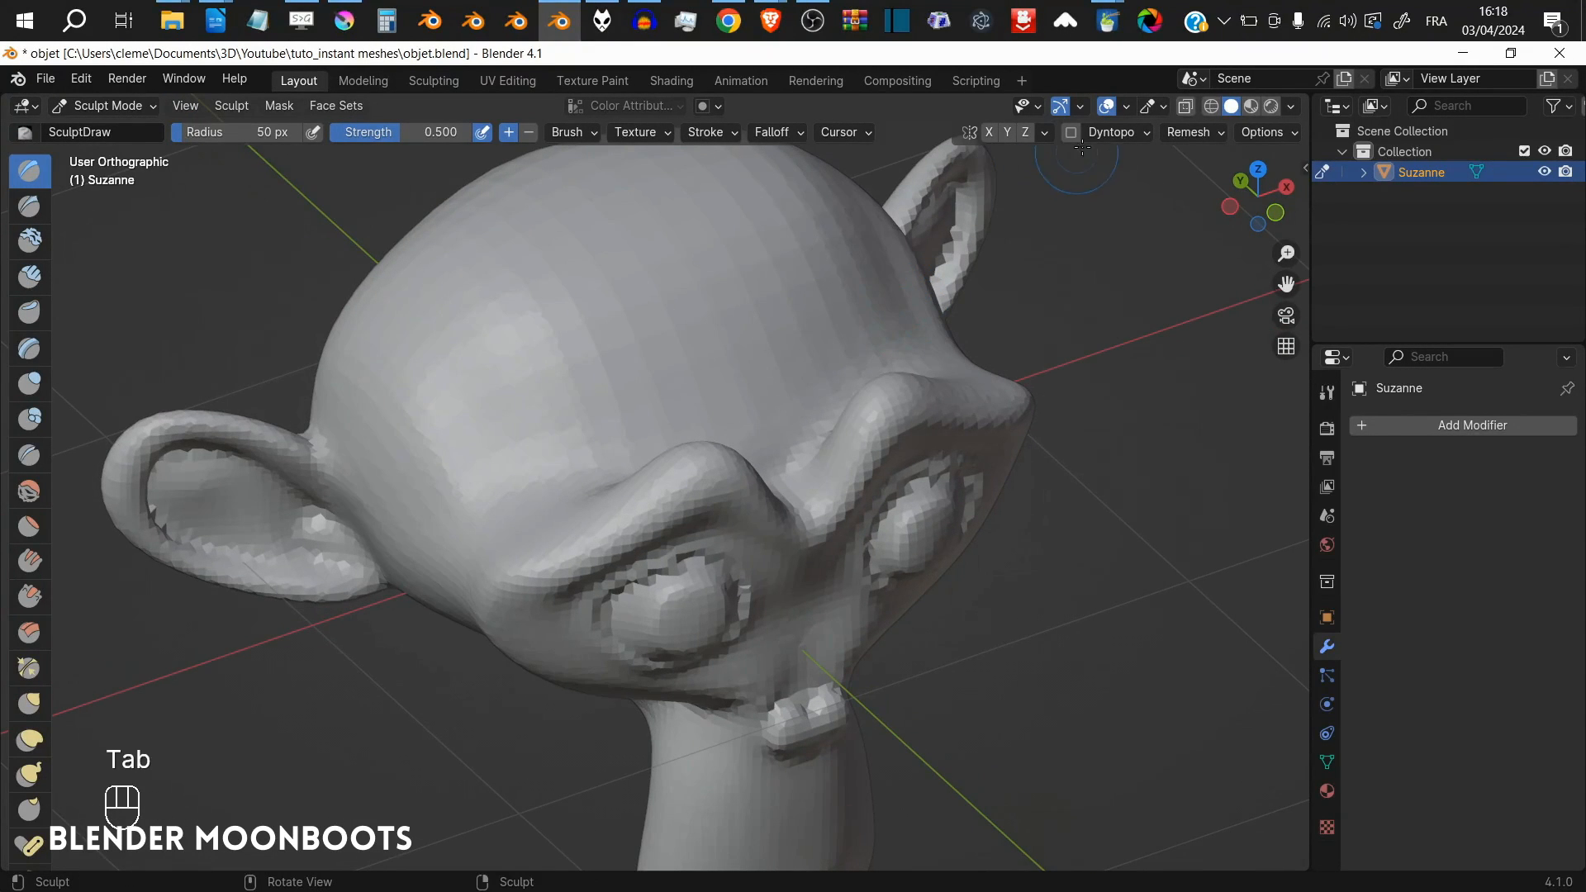
{"action": "left_click", "coordinate": [1071, 133]}
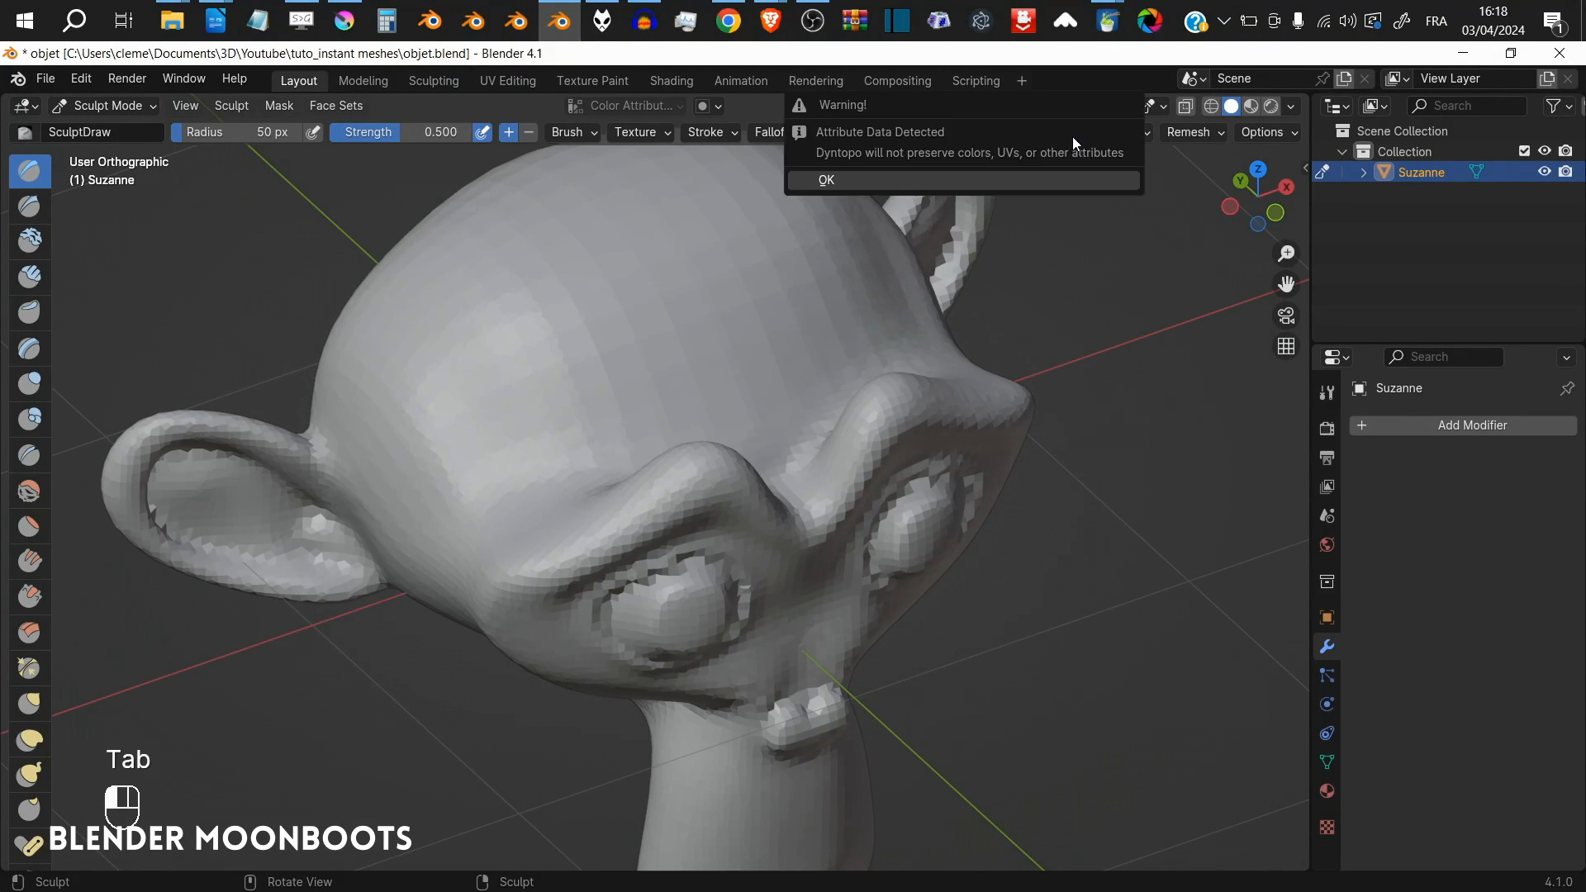
{"action": "left_click", "coordinate": [1053, 180]}
{"action": "left_click", "coordinate": [1115, 132]}
{"action": "left_click", "coordinate": [1138, 171]}
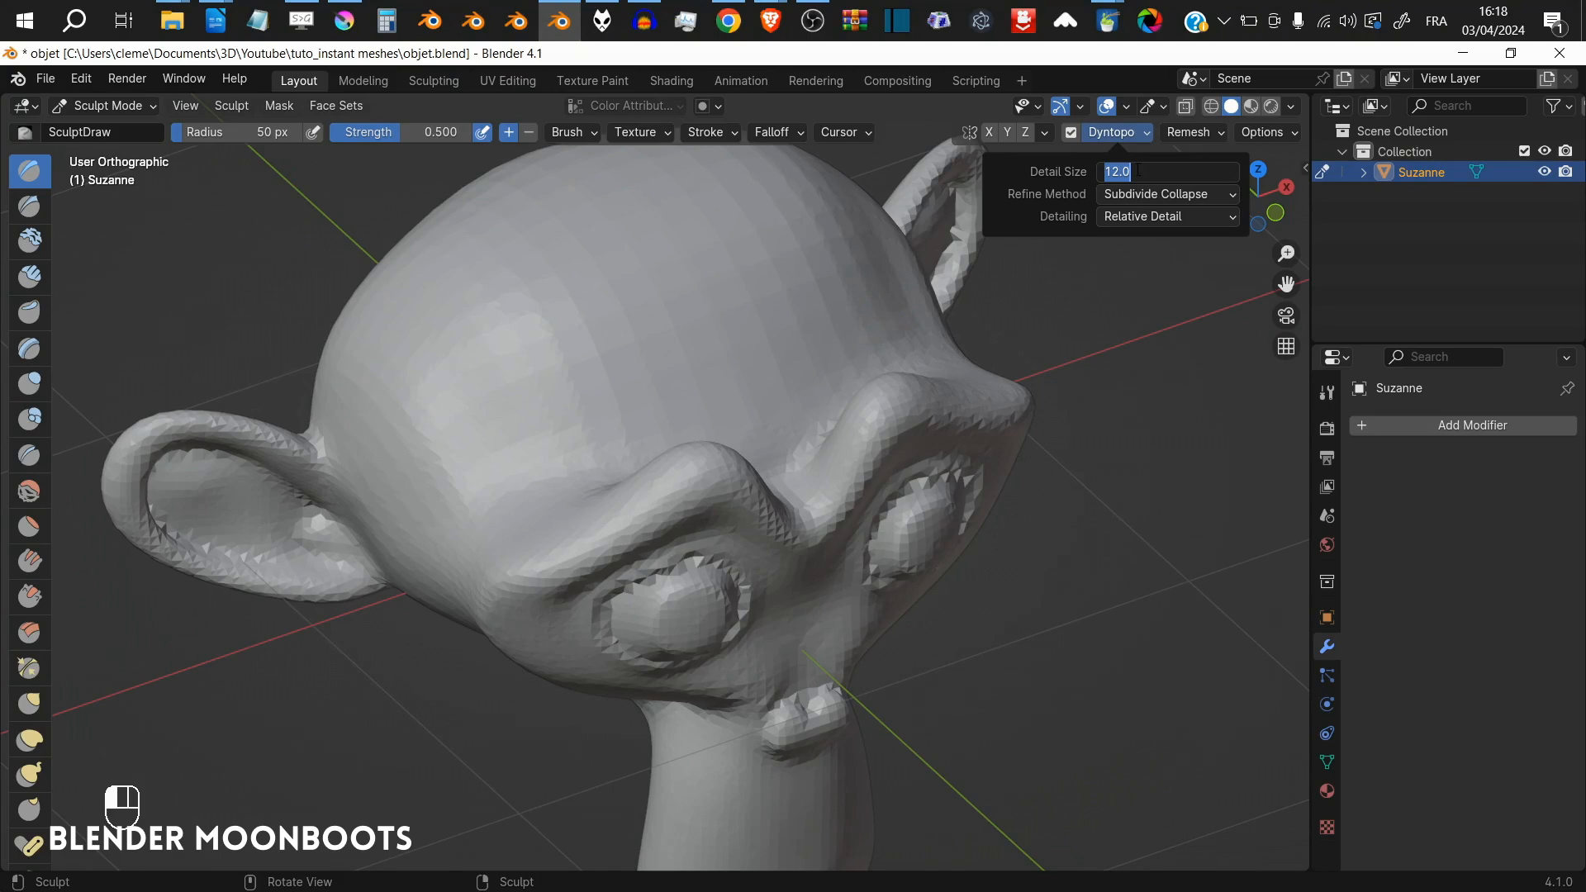
{"action": "type", "text": "6"}
{"action": "key", "text": "Return"}
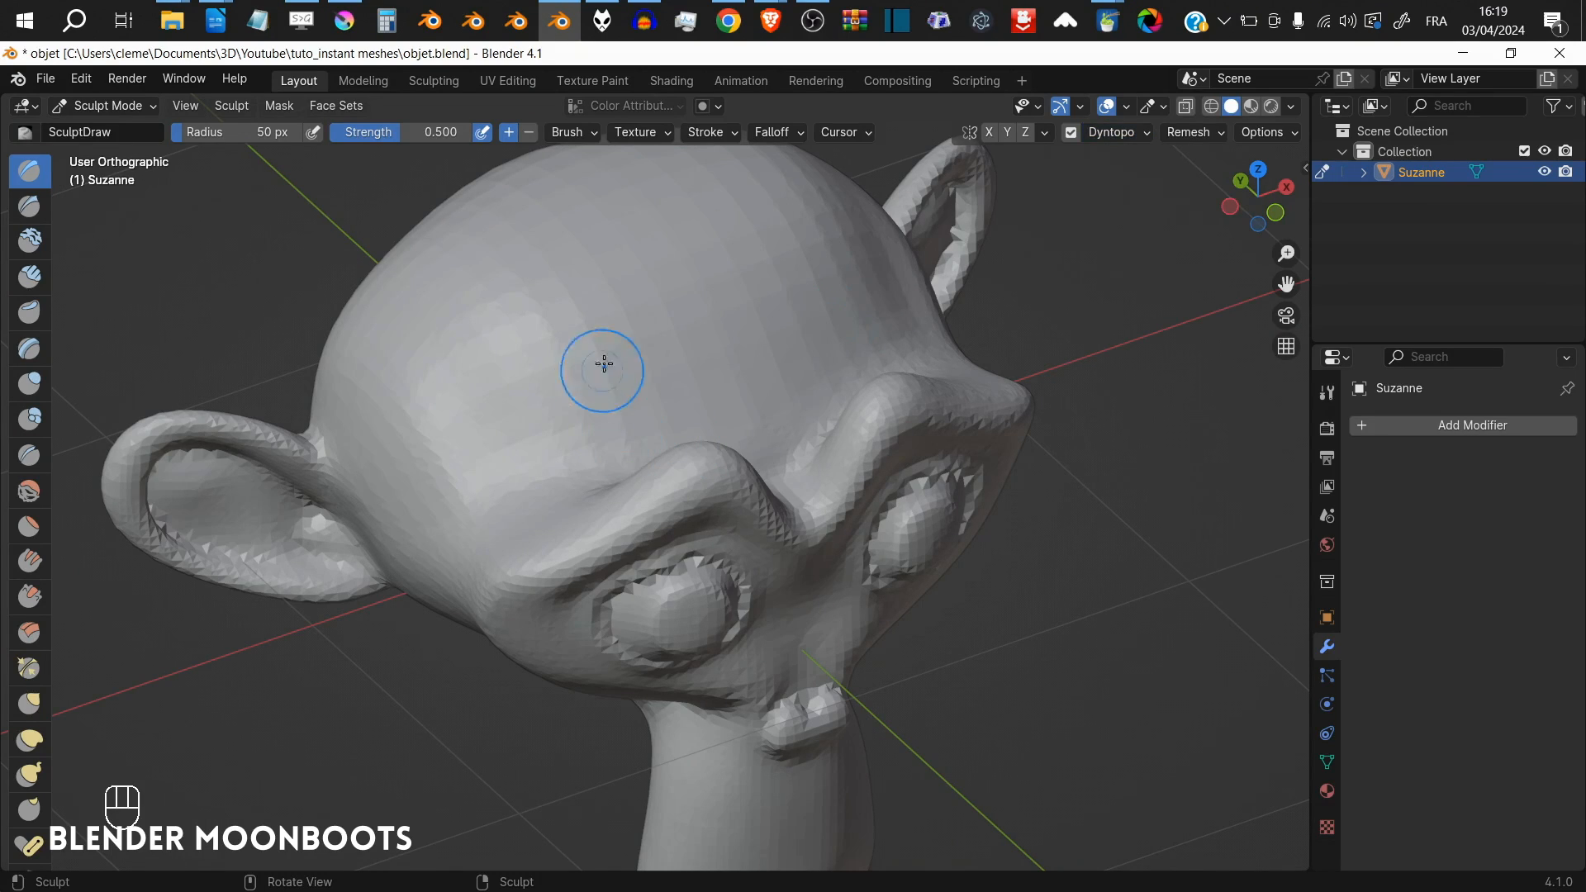
- Enlarge the Draw brush radius to 220 px and lower its strength to 0
{"action": "key", "text": "f"}
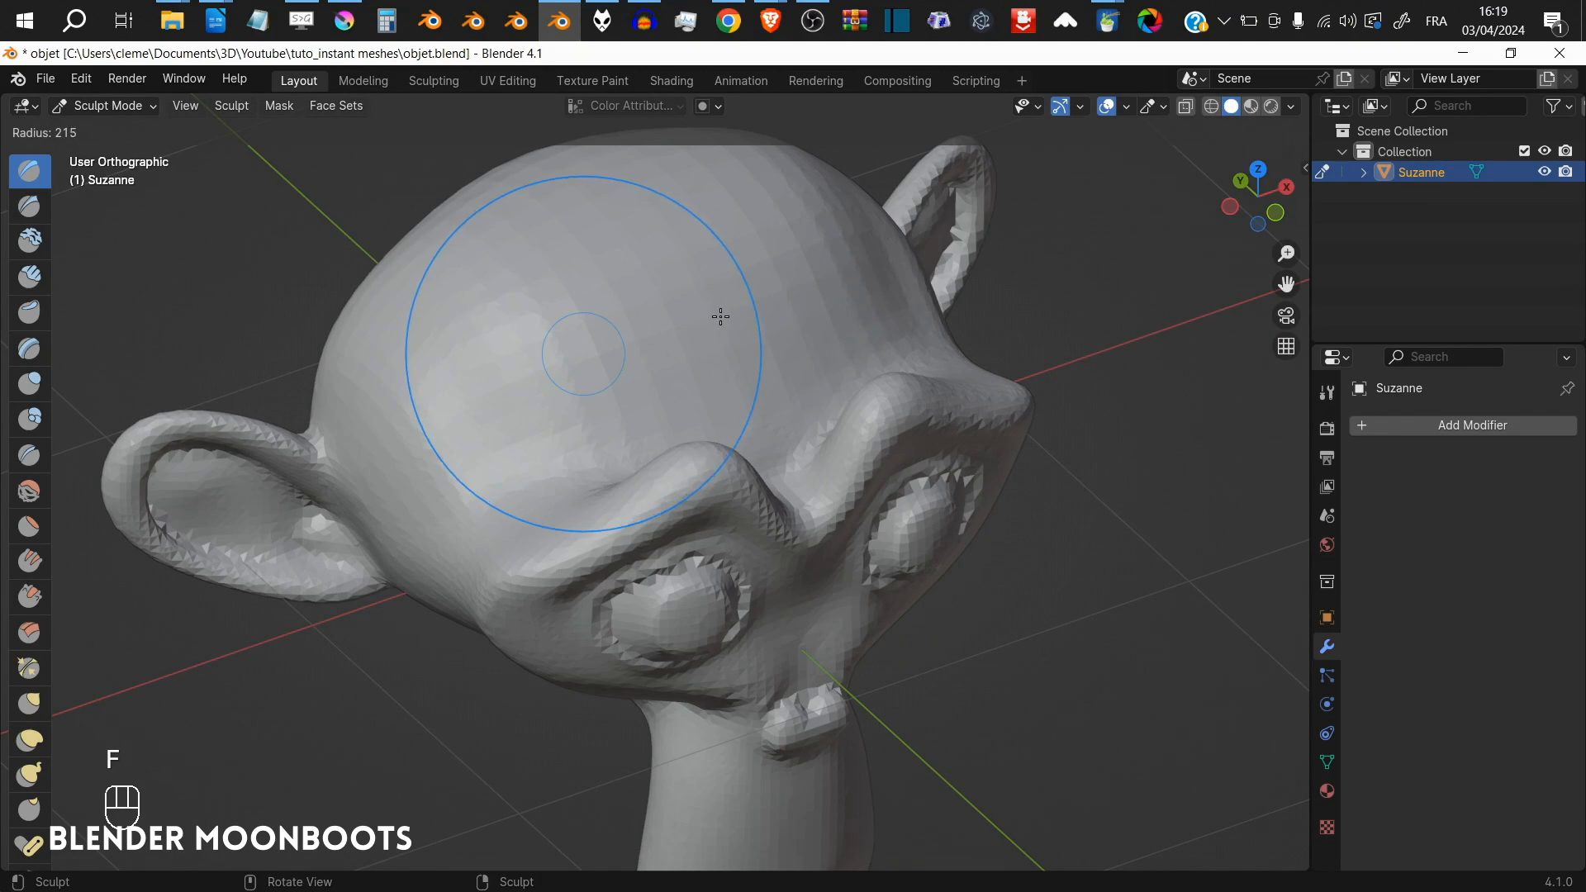
{"action": "left_click", "coordinate": [723, 316]}
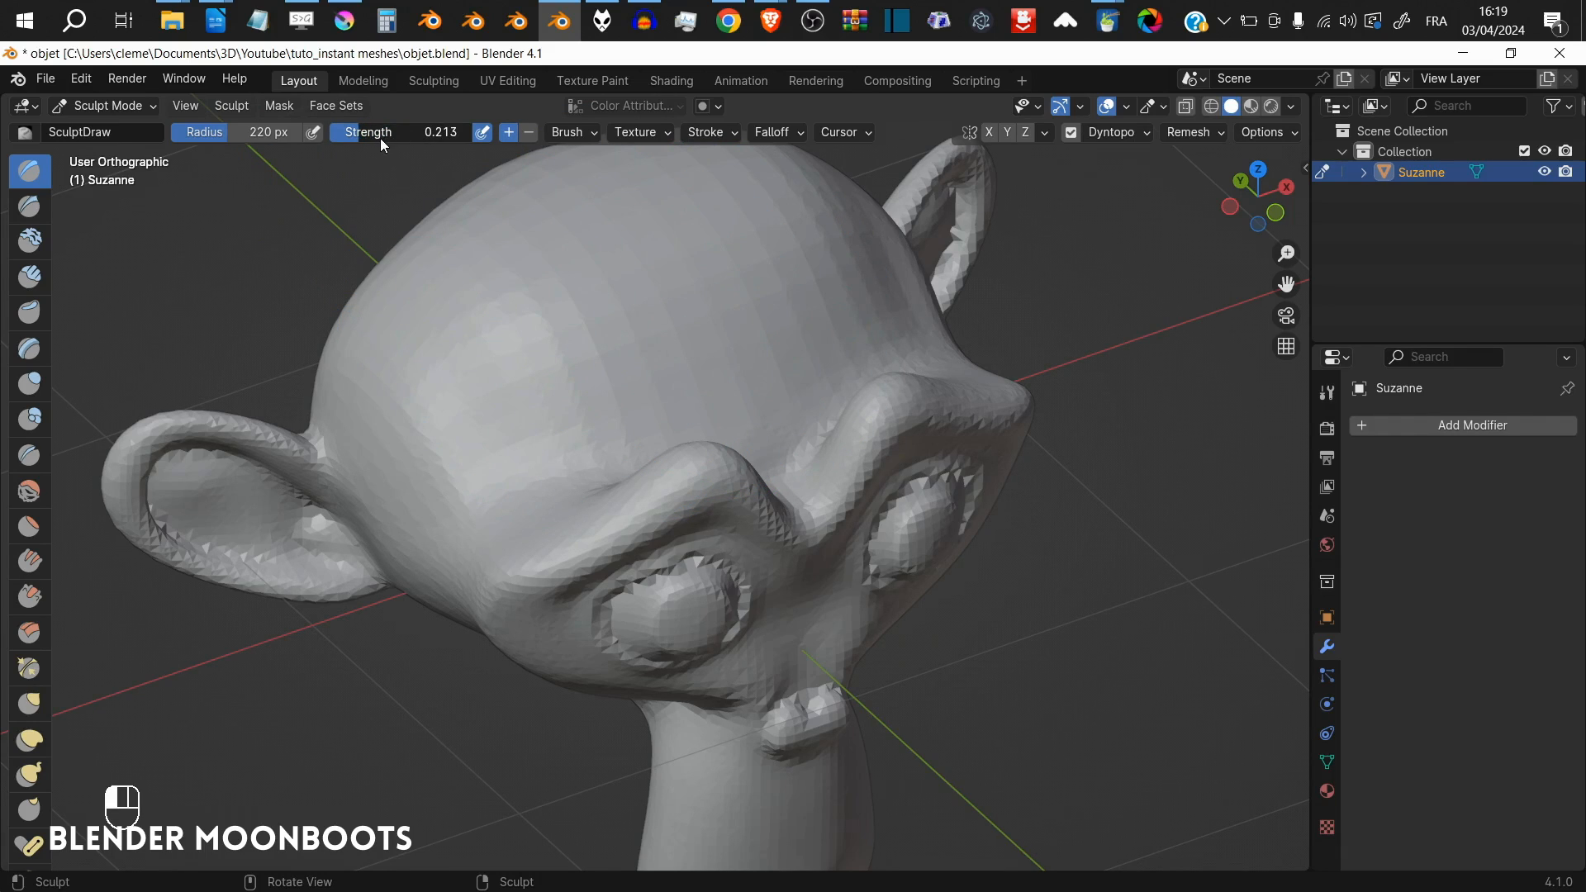
{"action": "left_click_drag", "start_coordinate": [380, 139], "coordinate": [345, 145]}
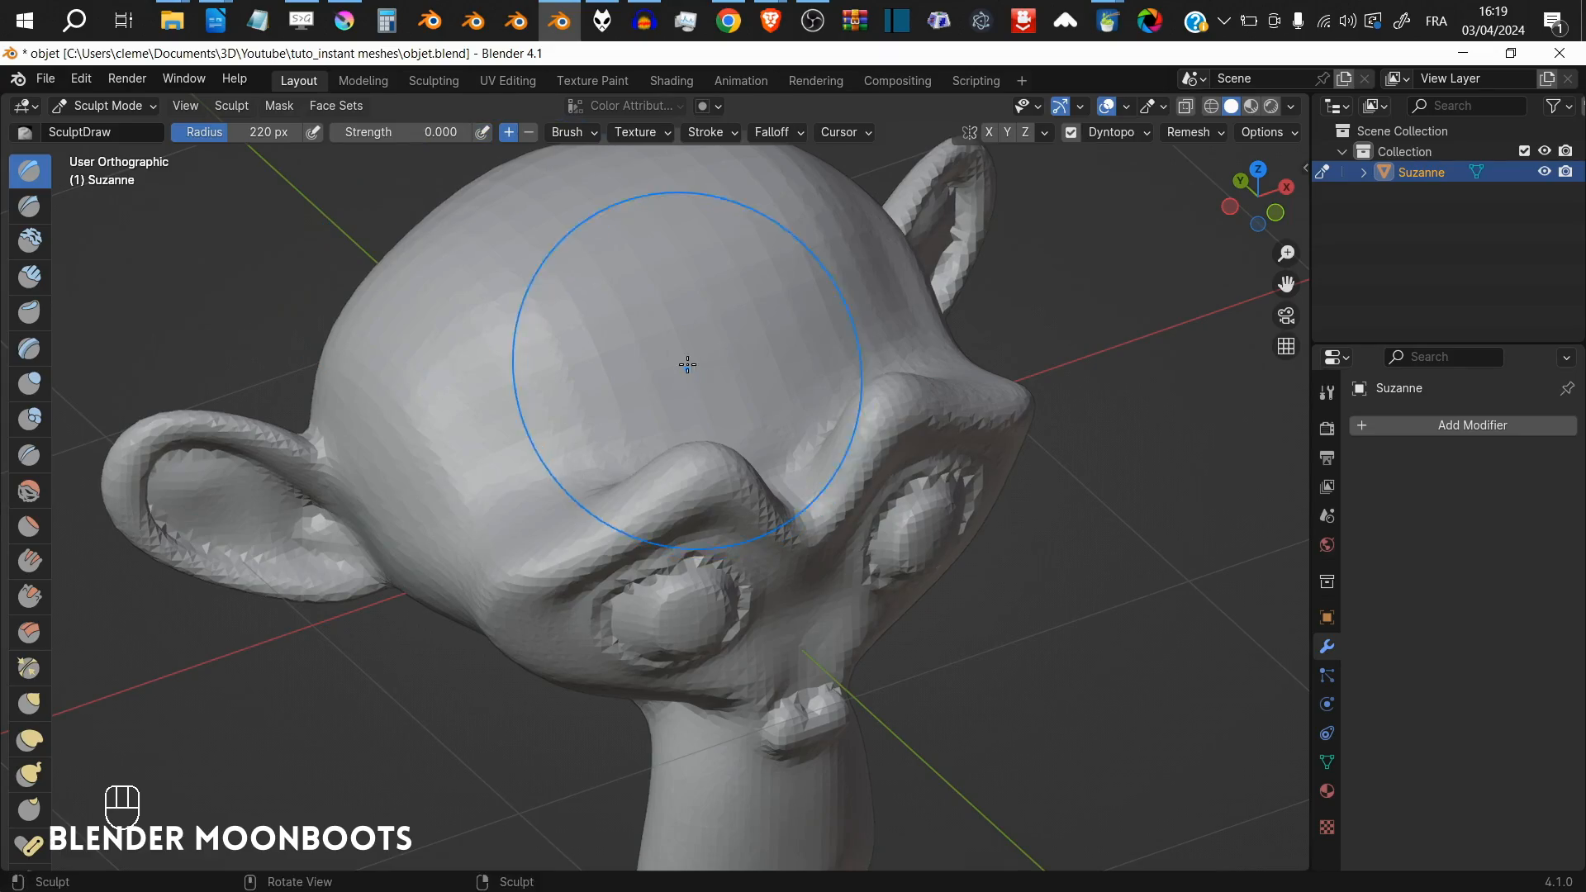
- Examine the mesh density across the head in Edit Mode, then return to Sculpt Mode
{"action": "key", "text": "Tab"}
{"action": "mouse_move", "coordinate": [691, 353]}
{"action": "left_mouse_down", "text": "alt"}
{"action": "mouse_move", "coordinate": [692, 273]}
{"action": "mouse_move", "coordinate": [702, 305]}
{"action": "mouse_move", "coordinate": [623, 493]}
{"action": "mouse_move", "coordinate": [694, 377]}
{"action": "mouse_move", "coordinate": [721, 457]}
{"action": "mouse_move", "coordinate": [591, 463]}
{"action": "mouse_move", "coordinate": [618, 322]}
{"action": "mouse_move", "coordinate": [828, 340]}
{"action": "mouse_move", "coordinate": [706, 377]}
{"action": "mouse_move", "coordinate": [805, 338]}
{"action": "mouse_move", "coordinate": [813, 291]}
{"action": "left_mouse_up", "text": "alt"}
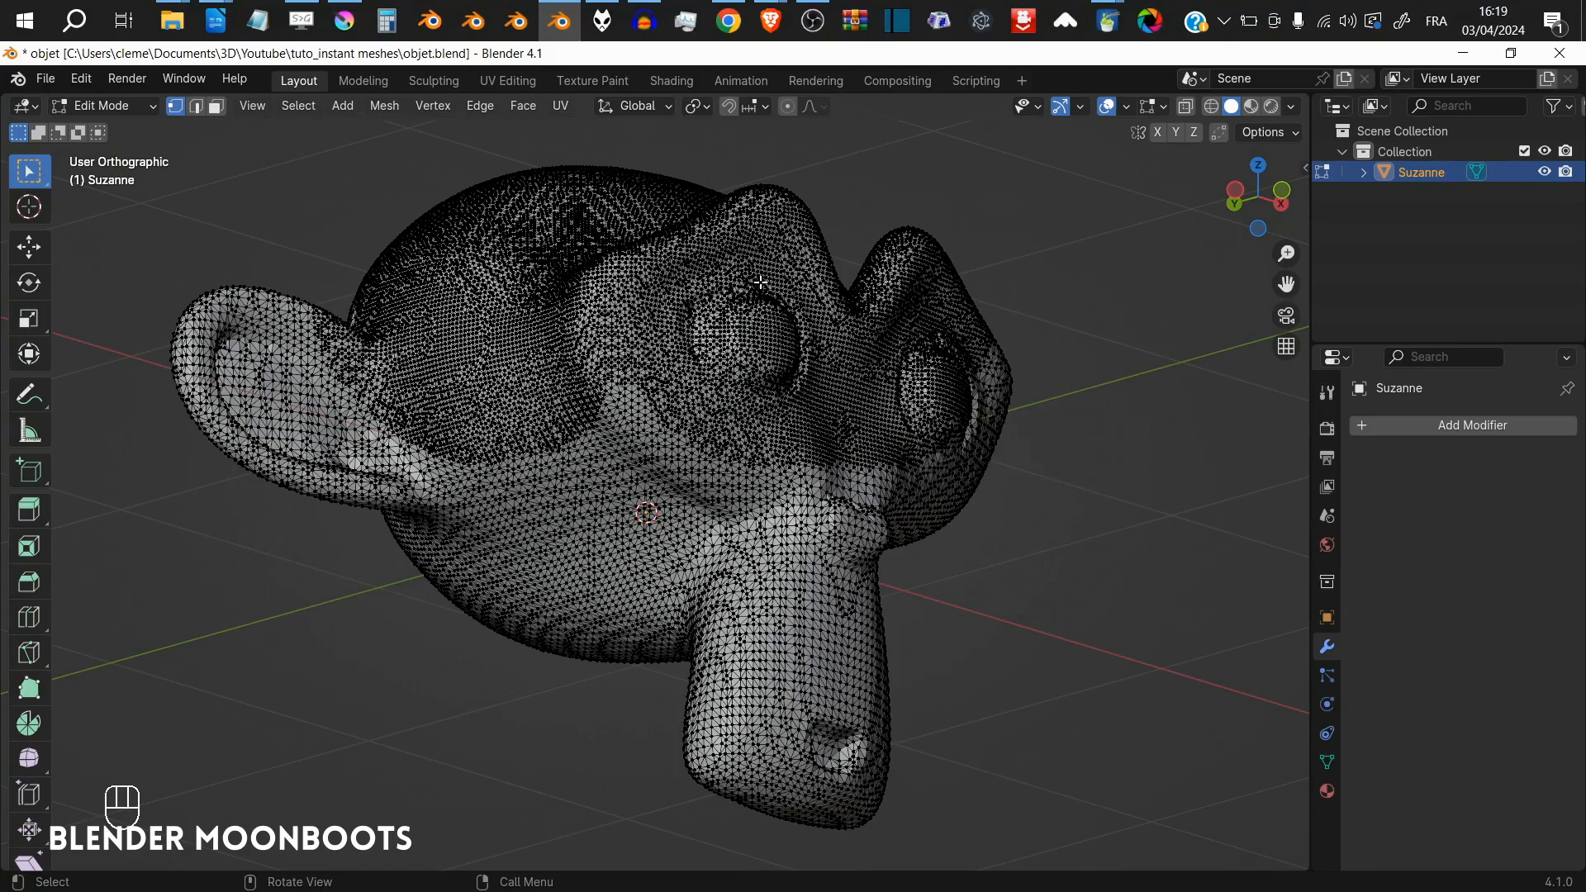
{"action": "left_click_drag", "start_coordinate": [761, 282], "coordinate": [801, 467], "text": "alt"}
{"action": "key", "text": "Tab"}
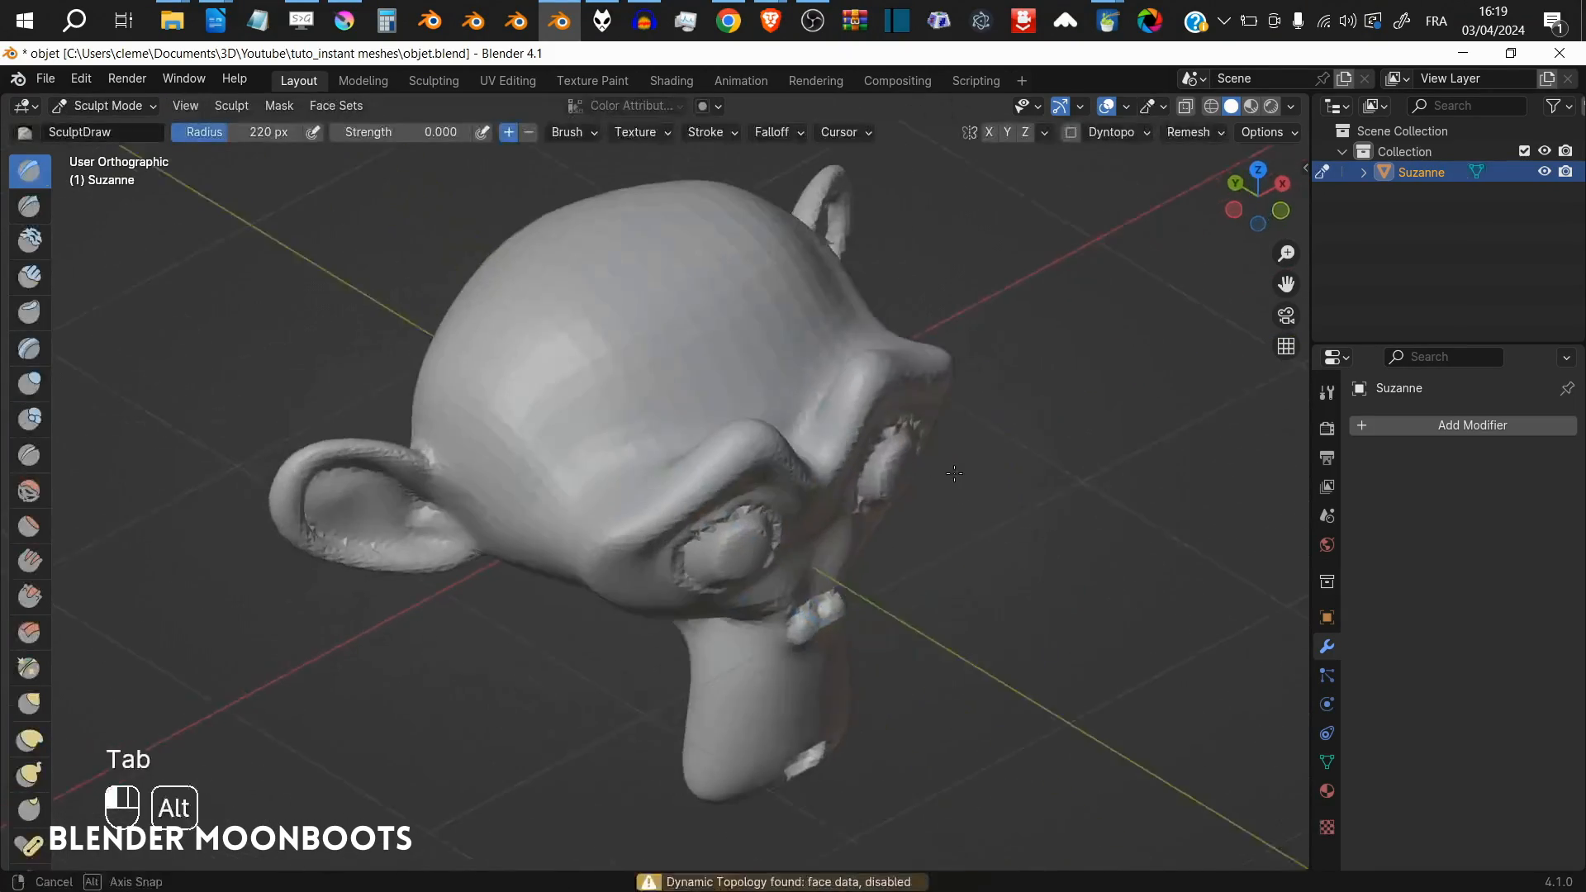
- Switch the monkey head to Object Mode and add a Remesh modifier to it
{"action": "key", "text": "ctrl+Tab"}
{"action": "left_click", "coordinate": [802, 467]}
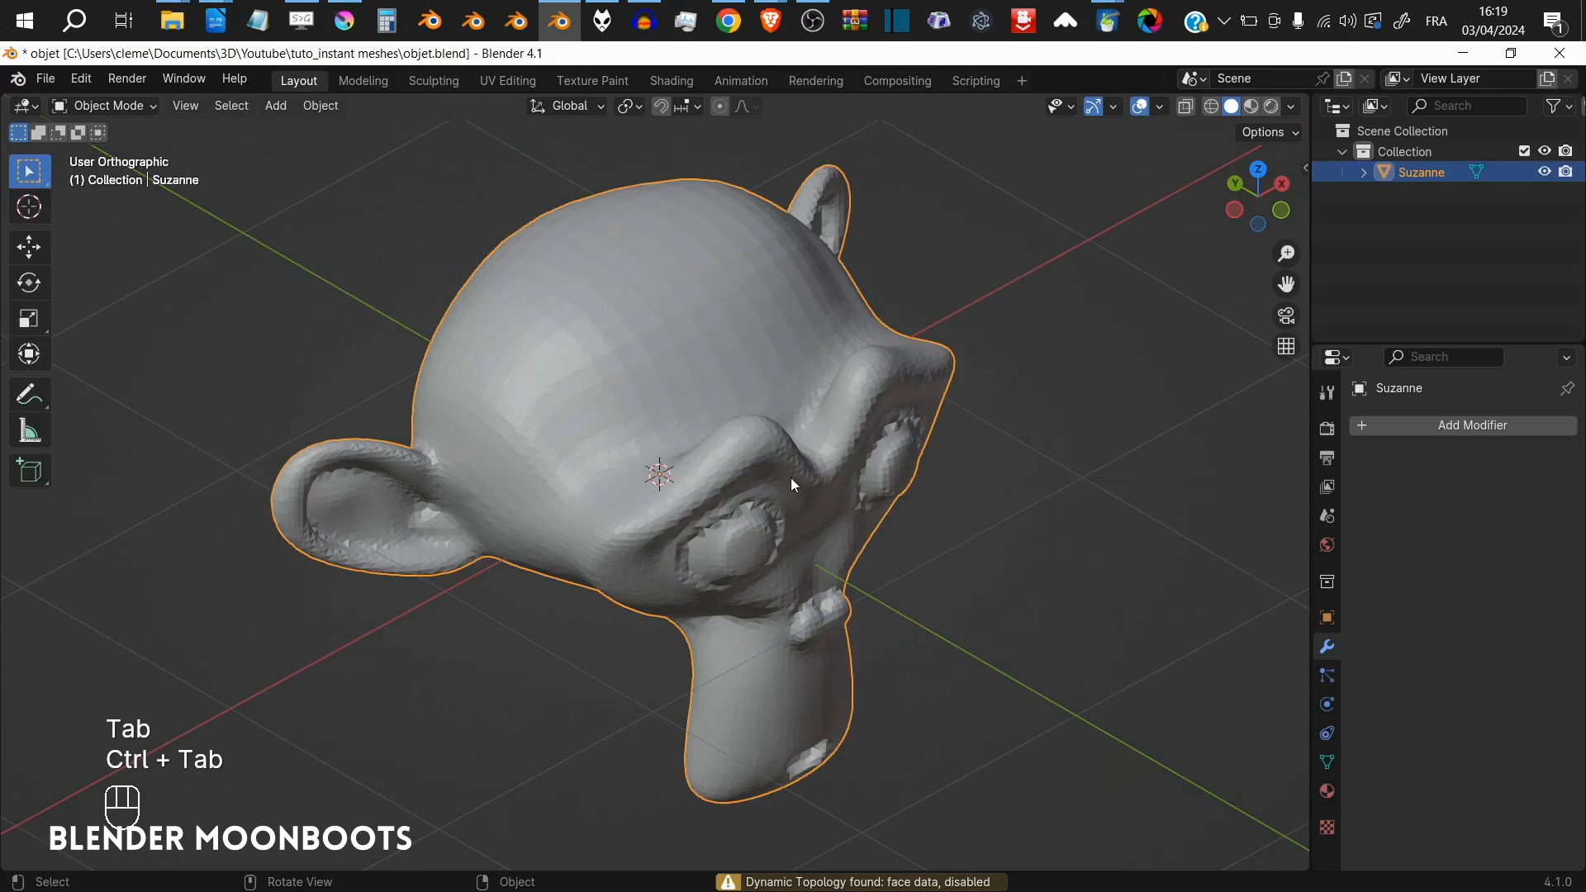
{"action": "left_click", "coordinate": [1406, 424]}
{"action": "mouse_move", "coordinate": [1388, 443]}
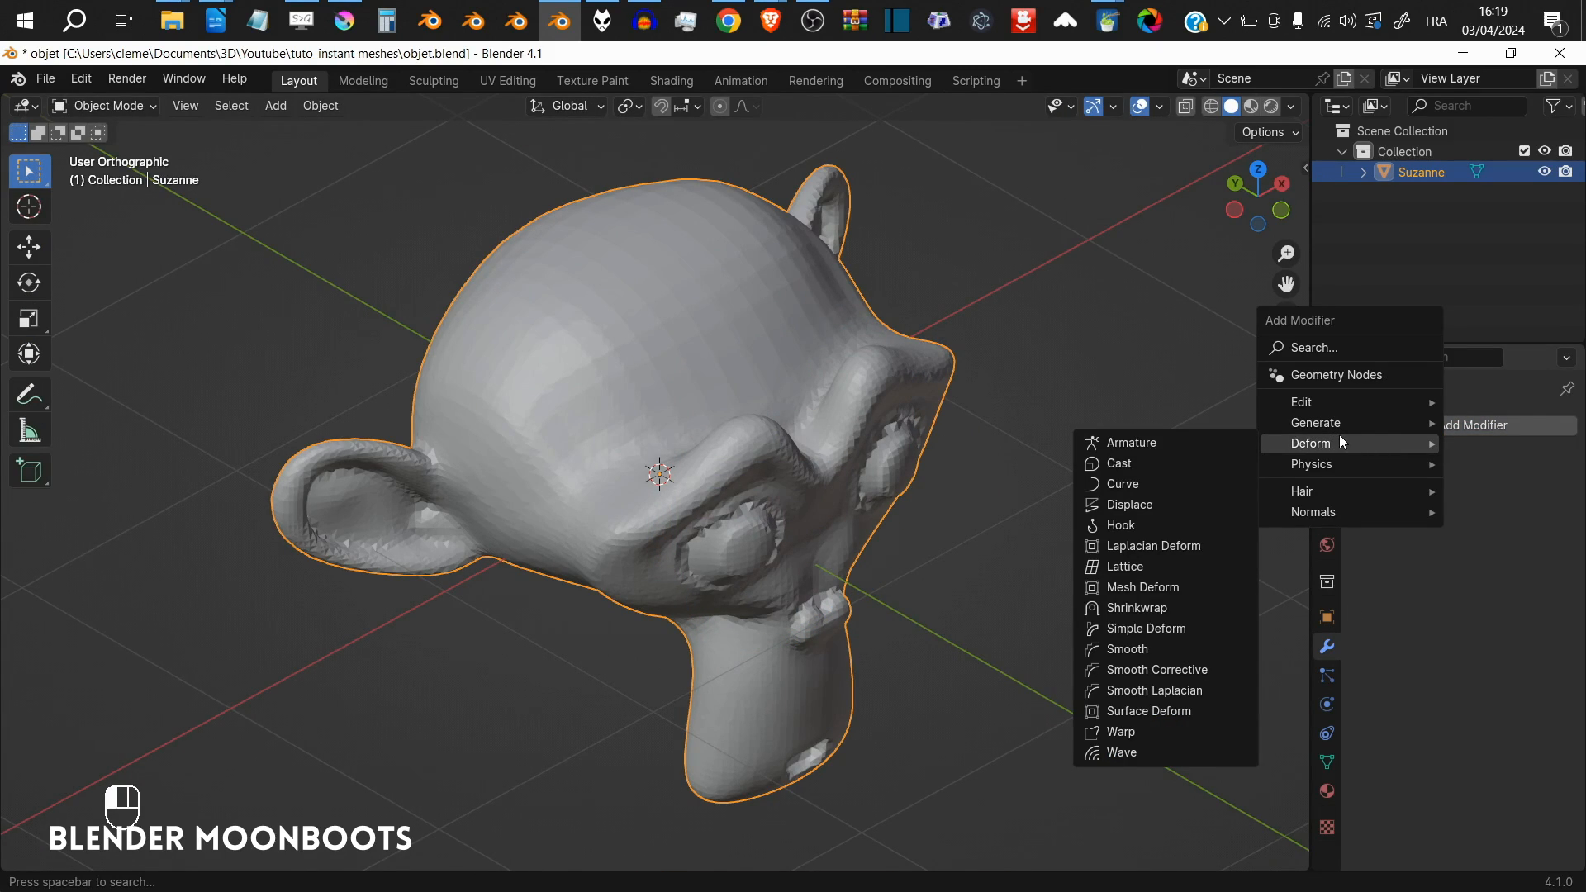
{"action": "mouse_move", "coordinate": [1325, 418]}
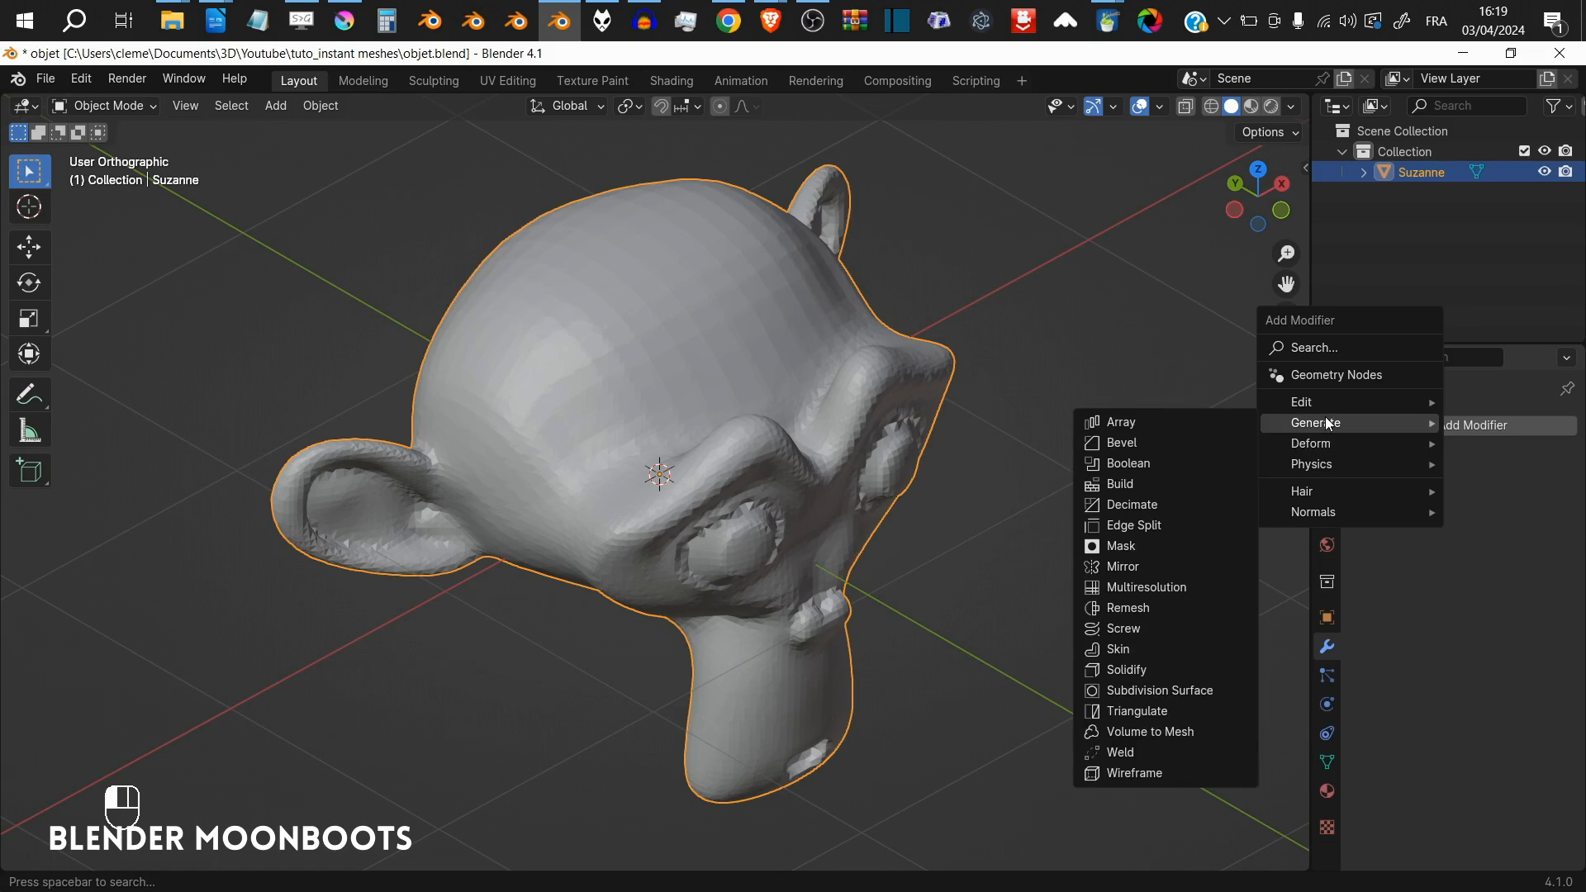
{"action": "left_click", "coordinate": [1176, 608]}
{"action": "middle_click_drag", "start_coordinate": [1176, 600], "coordinate": [1075, 552], "text": "alt"}
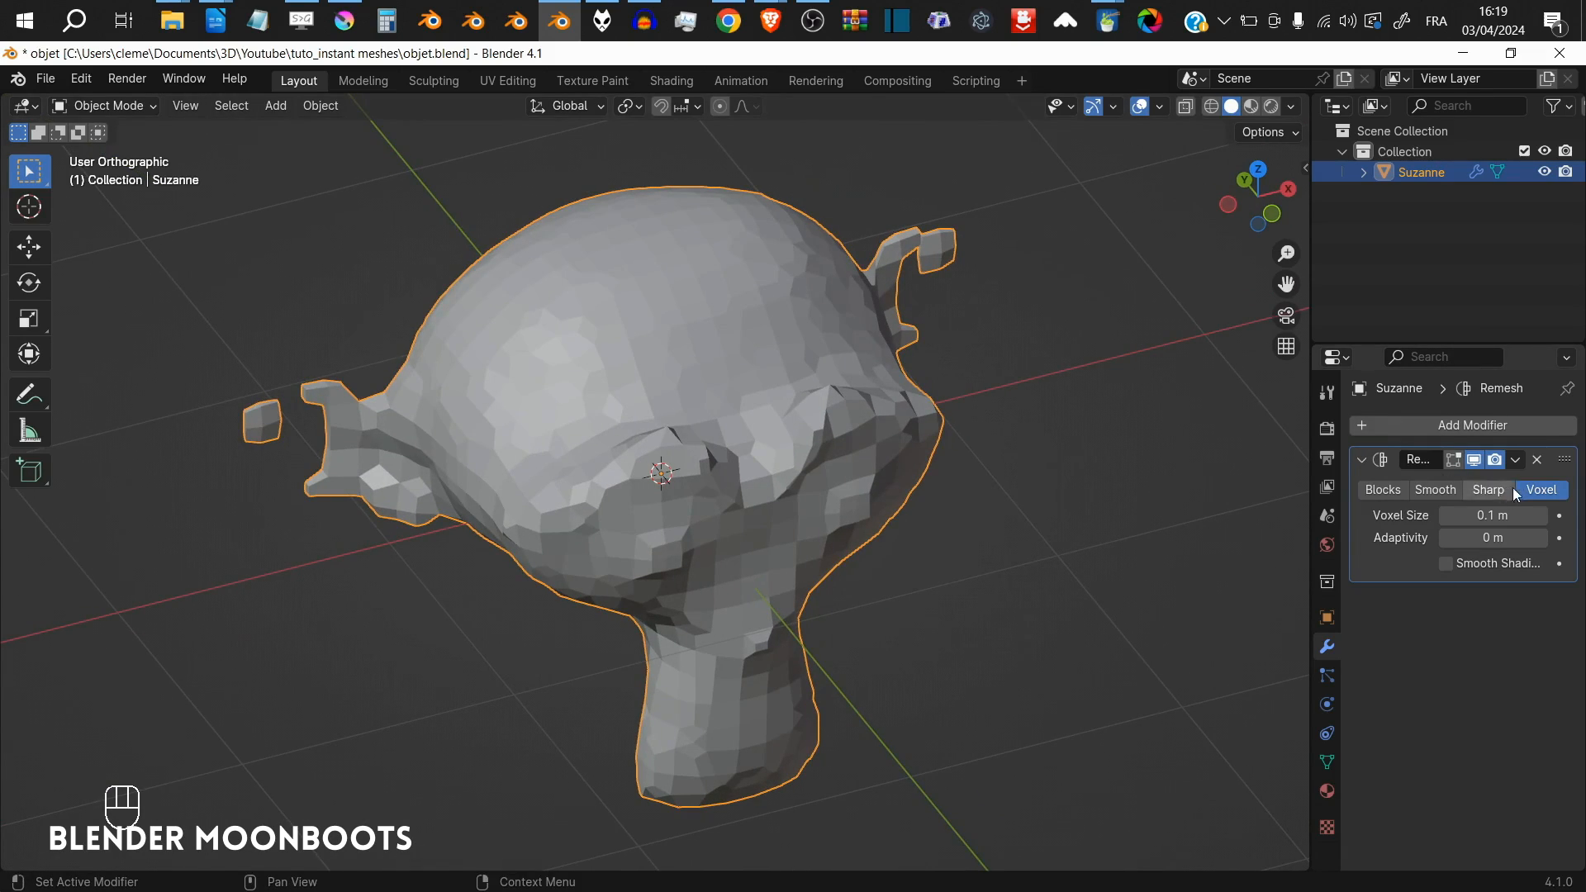
- Try adjusting the Remesh modifier's voxel size, and remove the modifier from the monkey head
{"action": "left_click_drag", "start_coordinate": [1491, 515], "coordinate": [772, 666], "text": "shift"}
{"action": "left_click_drag", "start_coordinate": [864, 616], "coordinate": [884, 591], "text": "alt"}
{"action": "left_click", "coordinate": [1535, 460]}
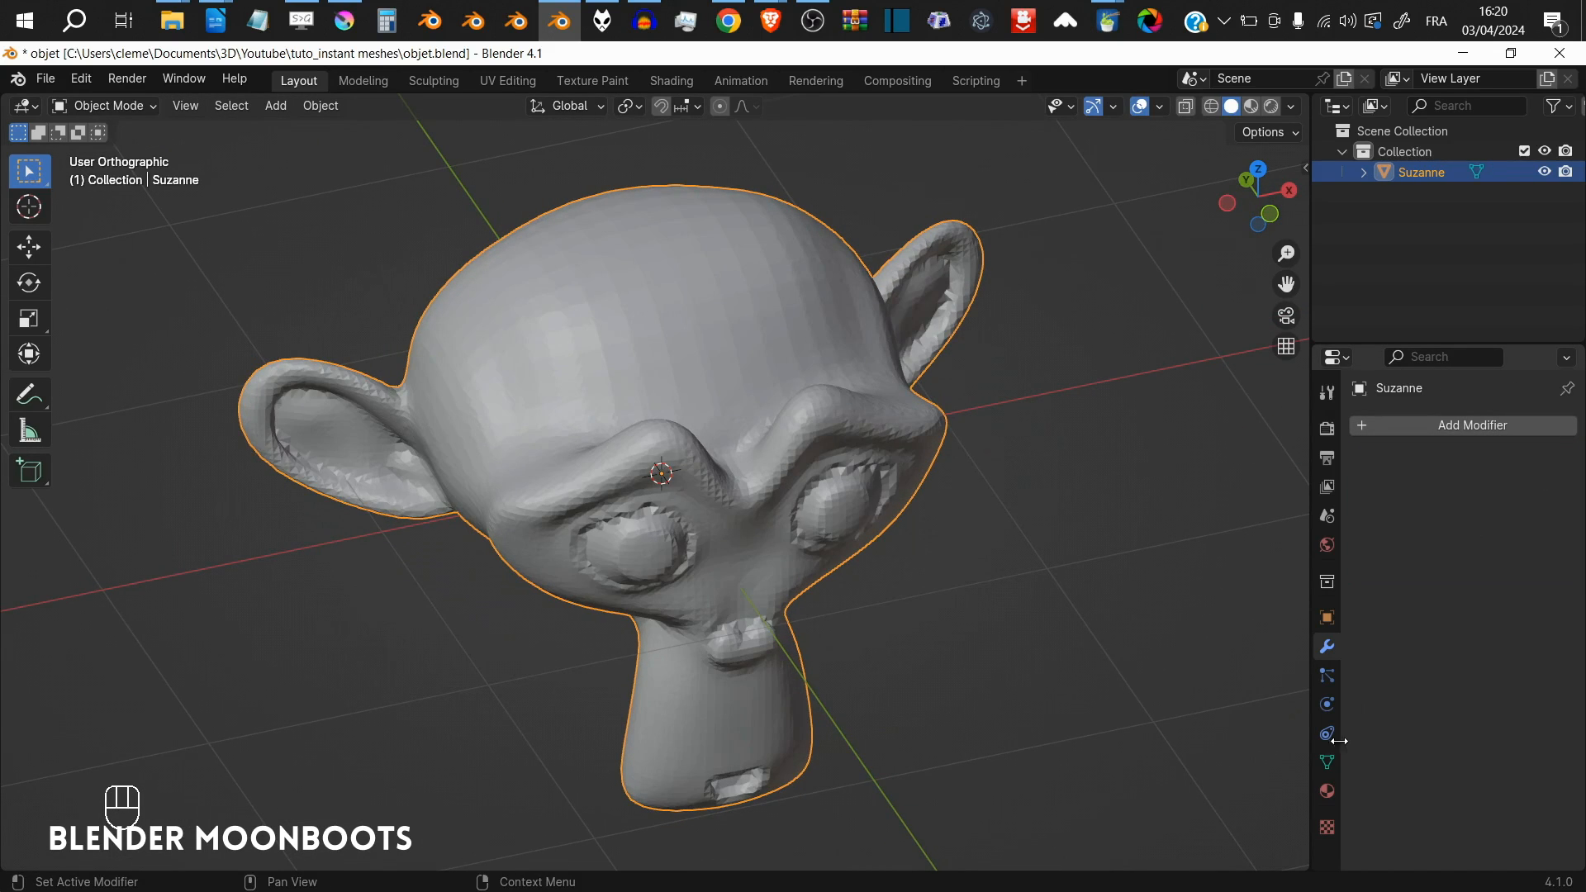
- Remesh the monkey head with QuadriFlow in Quad mode, using mesh symmetry and 4000 faces
{"action": "left_click", "coordinate": [1322, 767]}
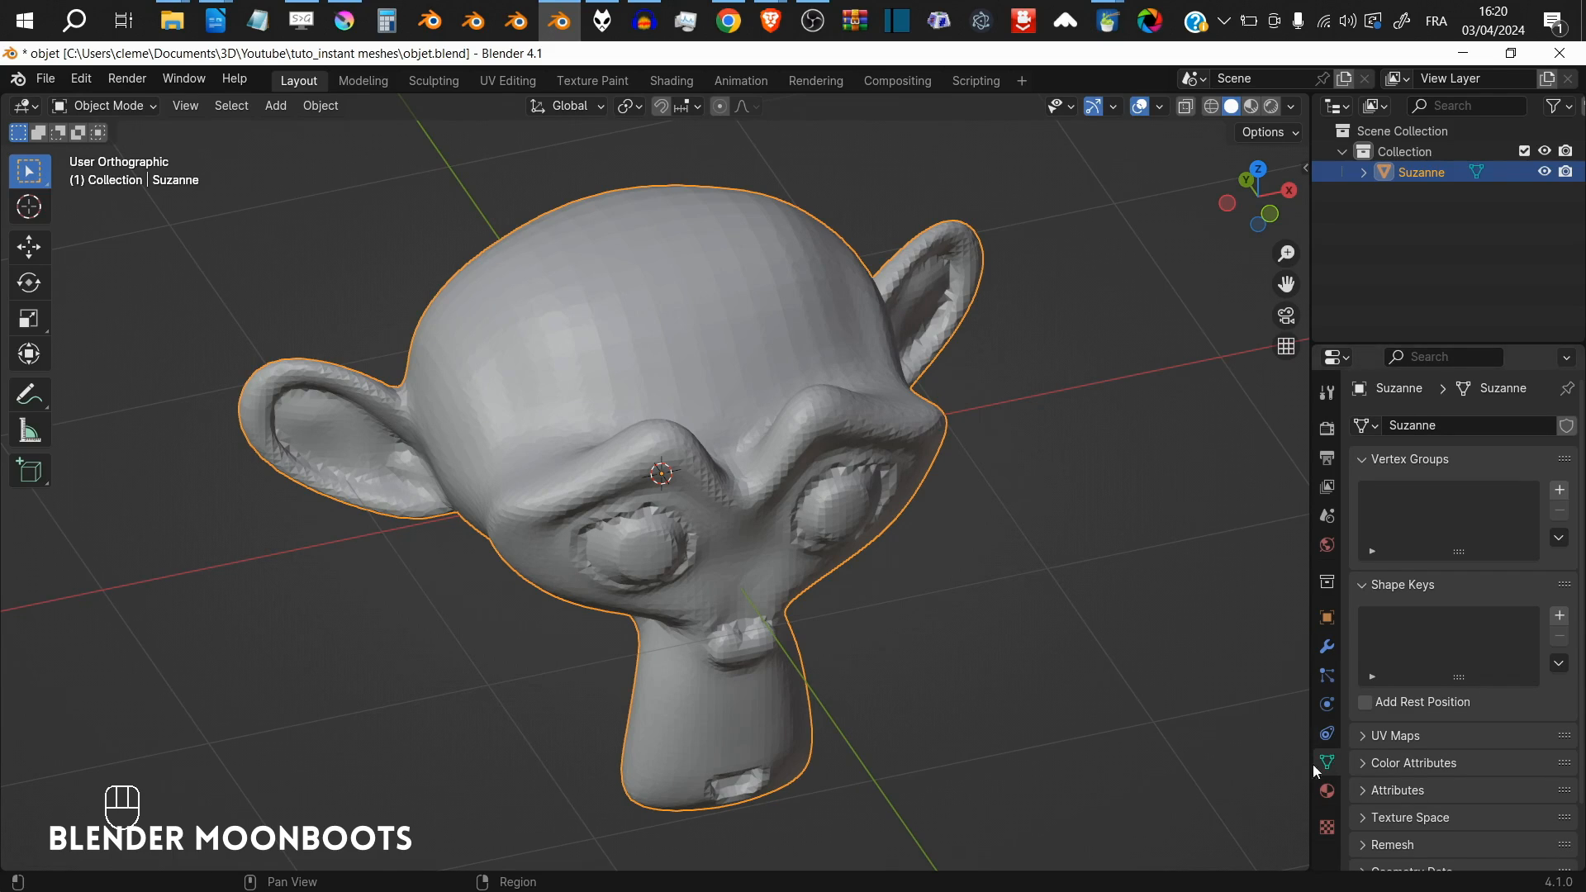
{"action": "left_click_drag", "start_coordinate": [1357, 458], "coordinate": [1375, 626]}
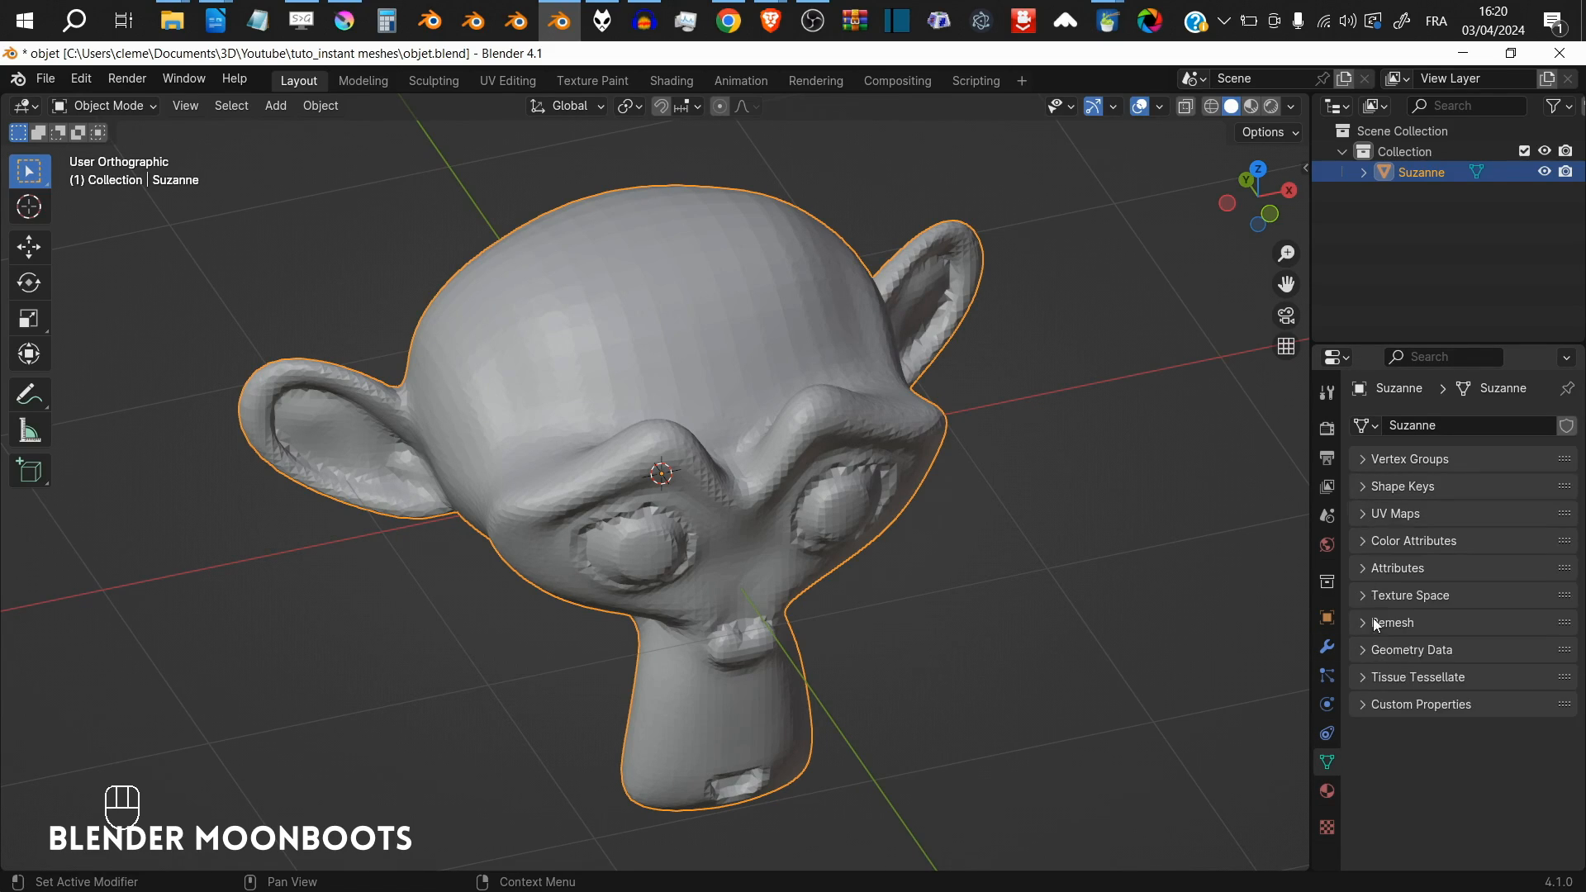
{"action": "left_click", "coordinate": [1363, 623]}
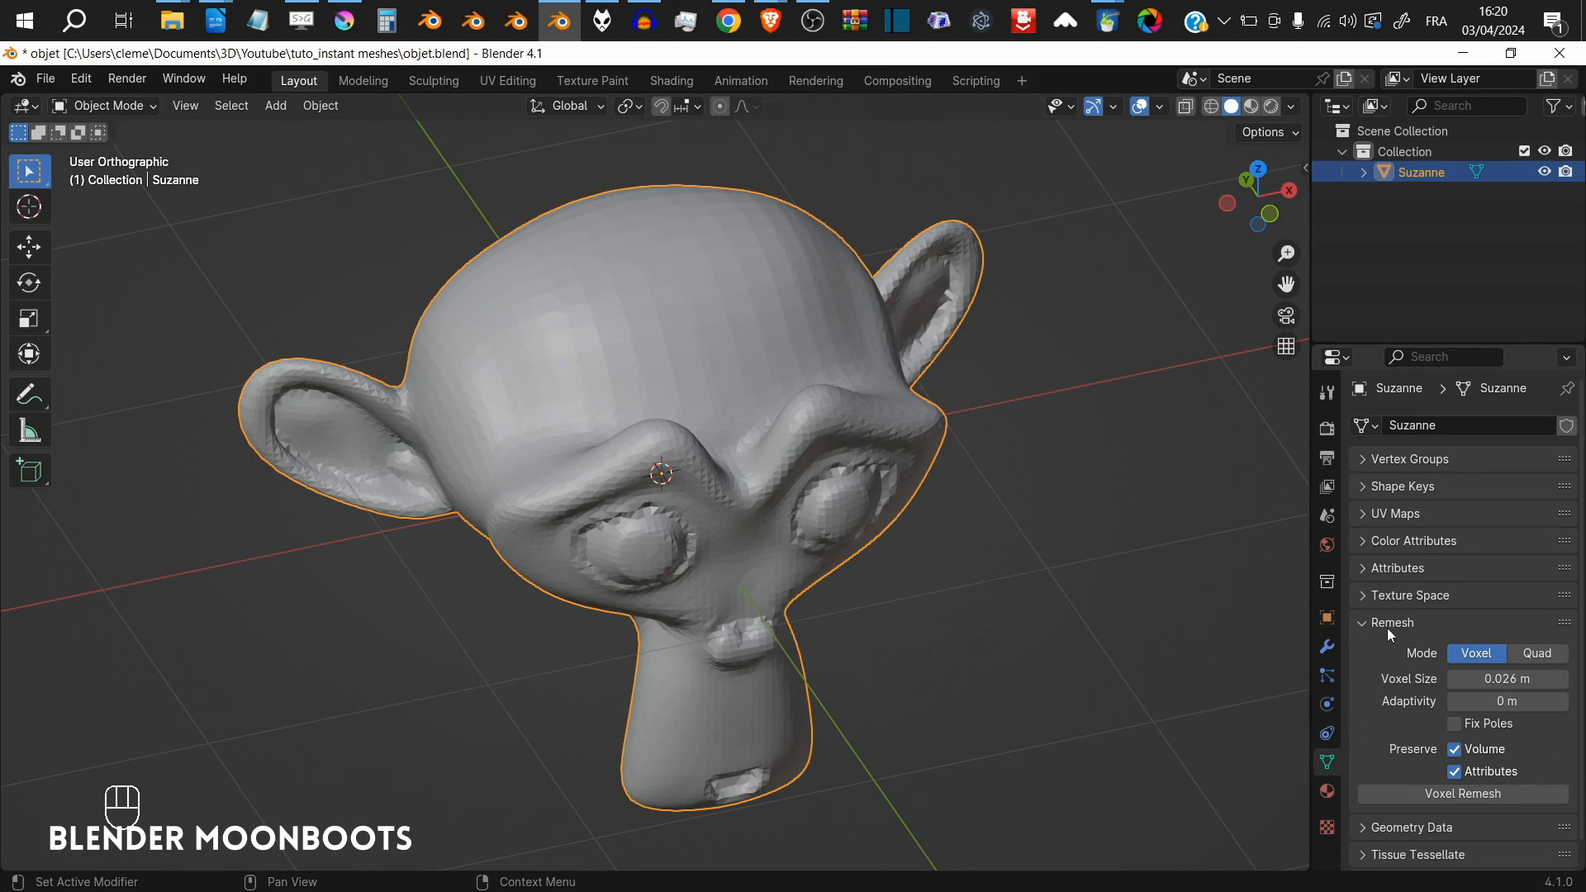
{"action": "left_click", "coordinate": [1538, 653]}
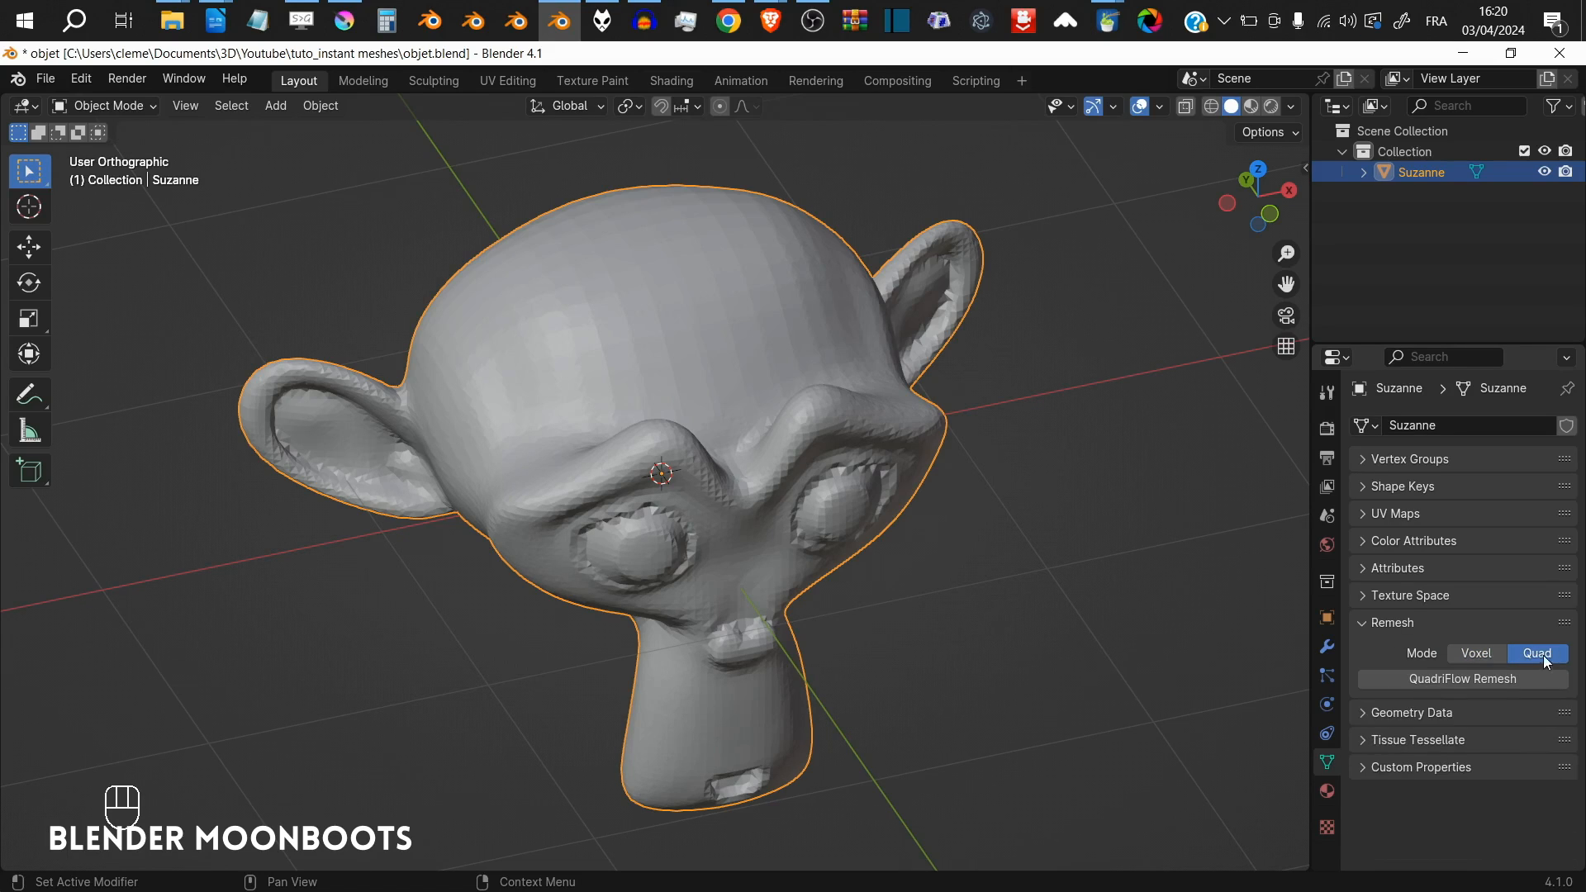
{"action": "left_click", "coordinate": [1482, 680]}
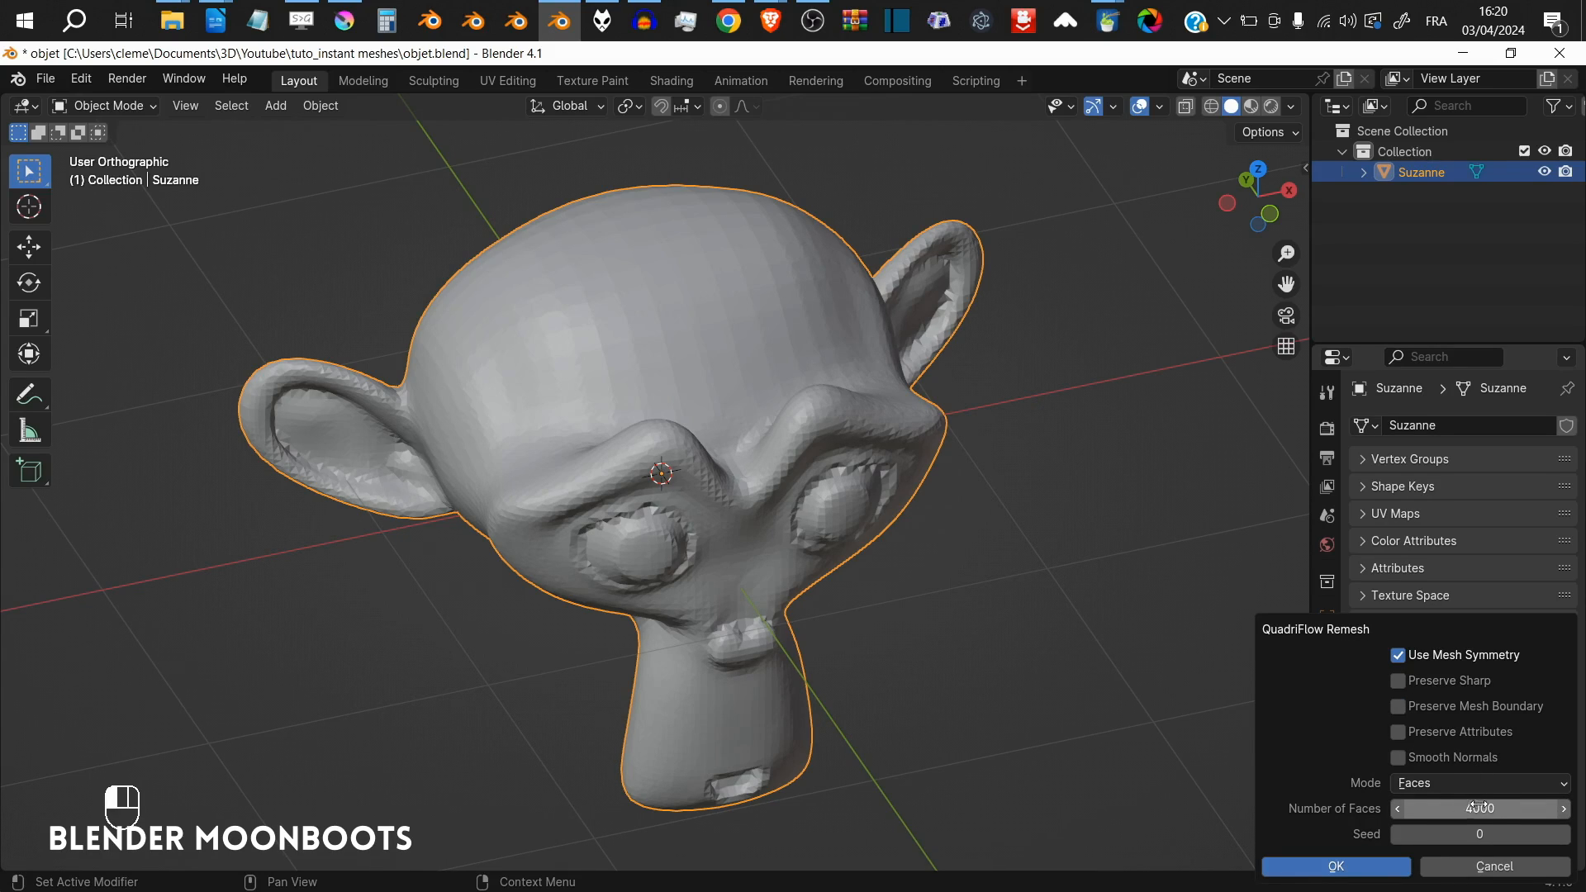
{"action": "left_click", "coordinate": [1351, 870]}
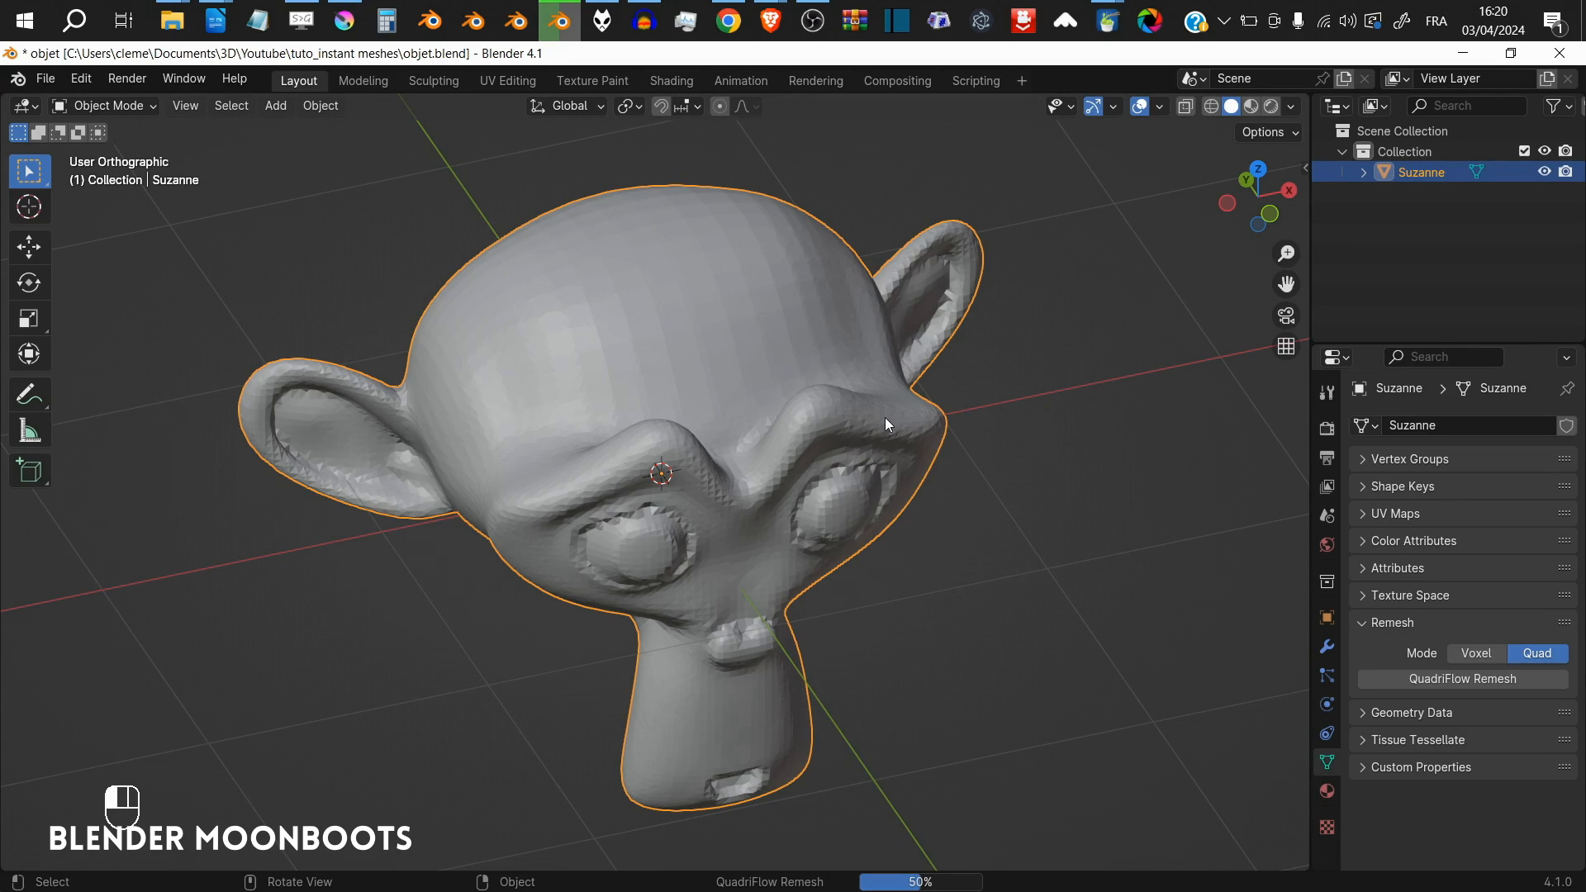
- Examine the QuadriFlow topology across the forehead, eyes and ears in Edit Mode
{"action": "key", "text": "Tab"}
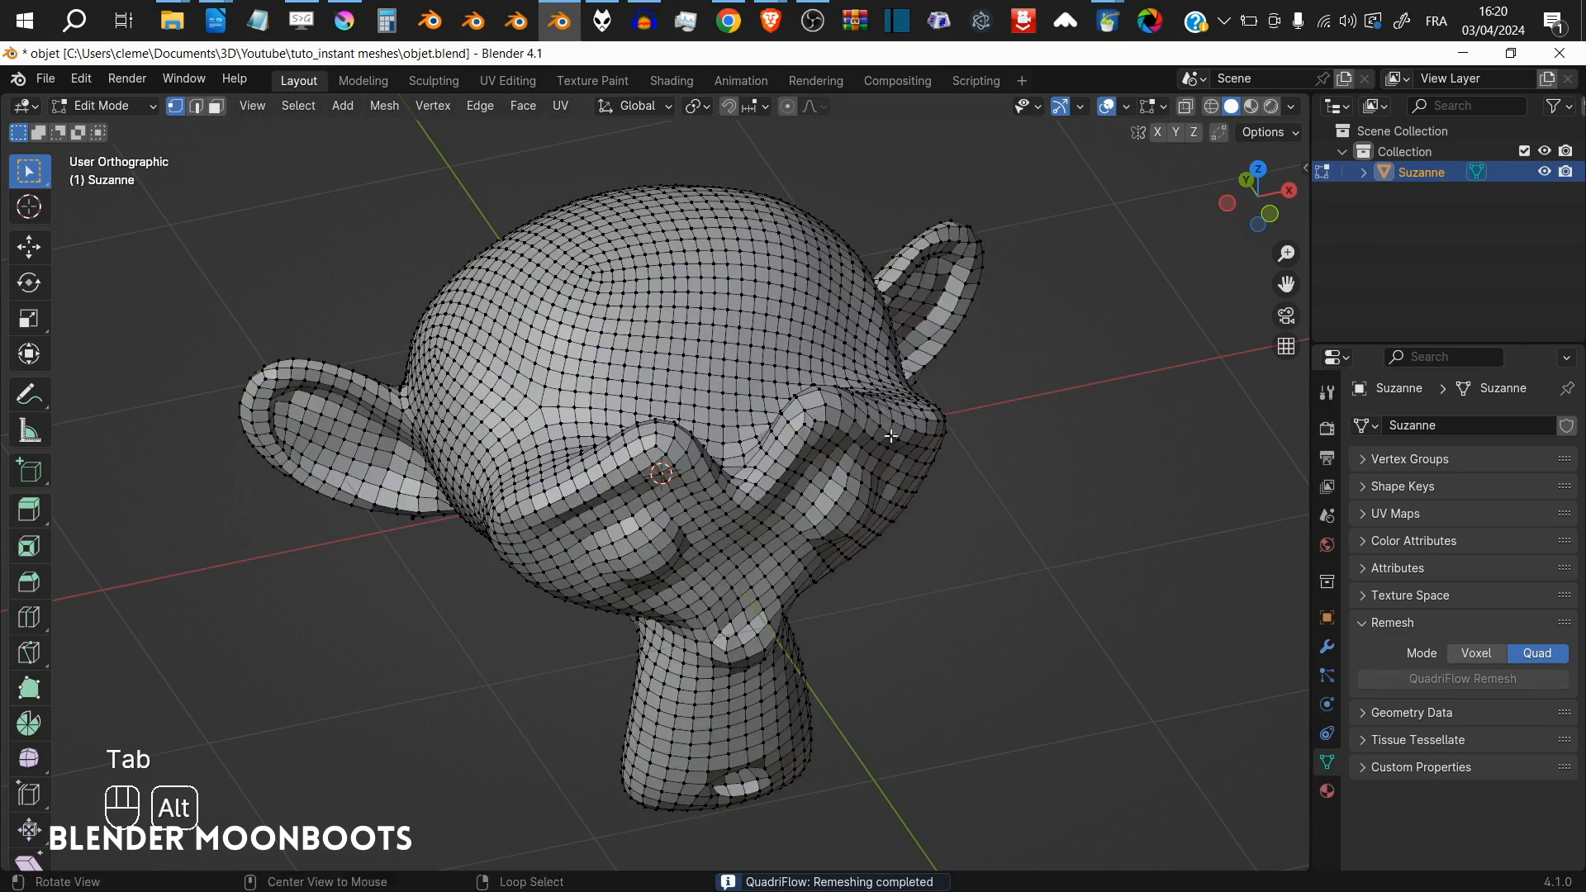
{"action": "left_click_drag", "start_coordinate": [891, 436], "coordinate": [919, 459], "text": "alt"}
{"action": "mouse_move", "coordinate": [920, 459]}
{"action": "left_mouse_down", "text": "alt+shift"}
{"action": "mouse_move", "coordinate": [954, 411]}
{"action": "mouse_move", "coordinate": [933, 438]}
{"action": "left_mouse_up", "text": "alt+shift"}
{"action": "left_click_drag", "start_coordinate": [933, 437], "coordinate": [768, 363], "text": "alt"}
{"action": "left_click_drag", "start_coordinate": [674, 355], "coordinate": [661, 376], "text": "alt"}
{"action": "left_click_drag", "start_coordinate": [661, 375], "coordinate": [610, 429], "text": "alt+shift"}
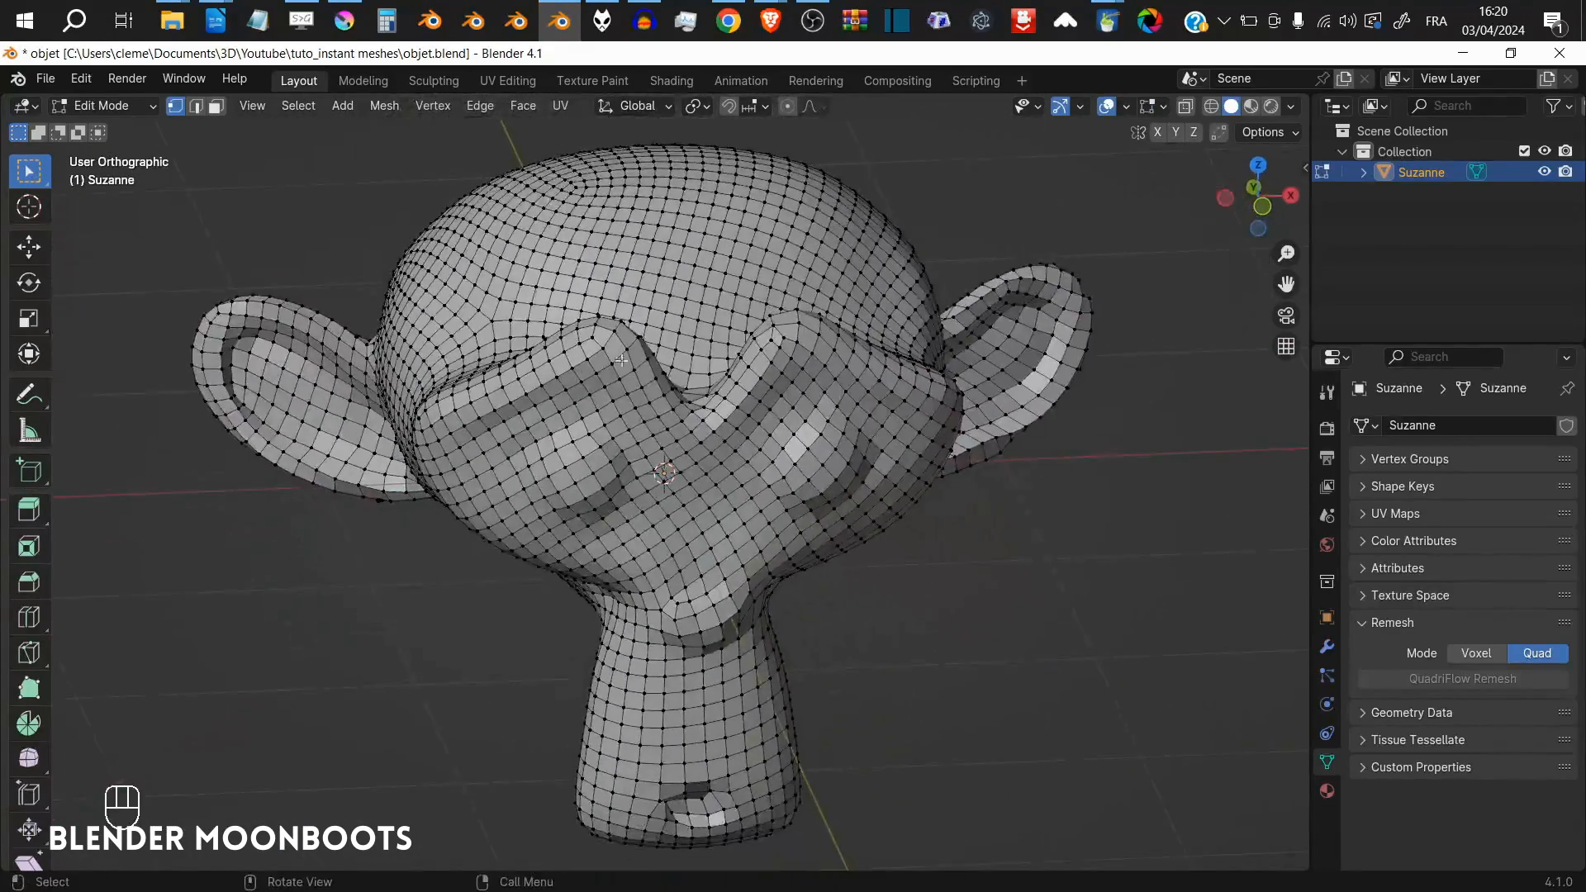
{"action": "left_click_drag", "start_coordinate": [862, 376], "coordinate": [939, 506], "text": "alt"}
- Undo the QuadriFlow remesh and the switch to Quad mode on the monkey head
{"action": "key", "text": "ctrl+z"}
{"action": "key", "text": "ctrl+z"}
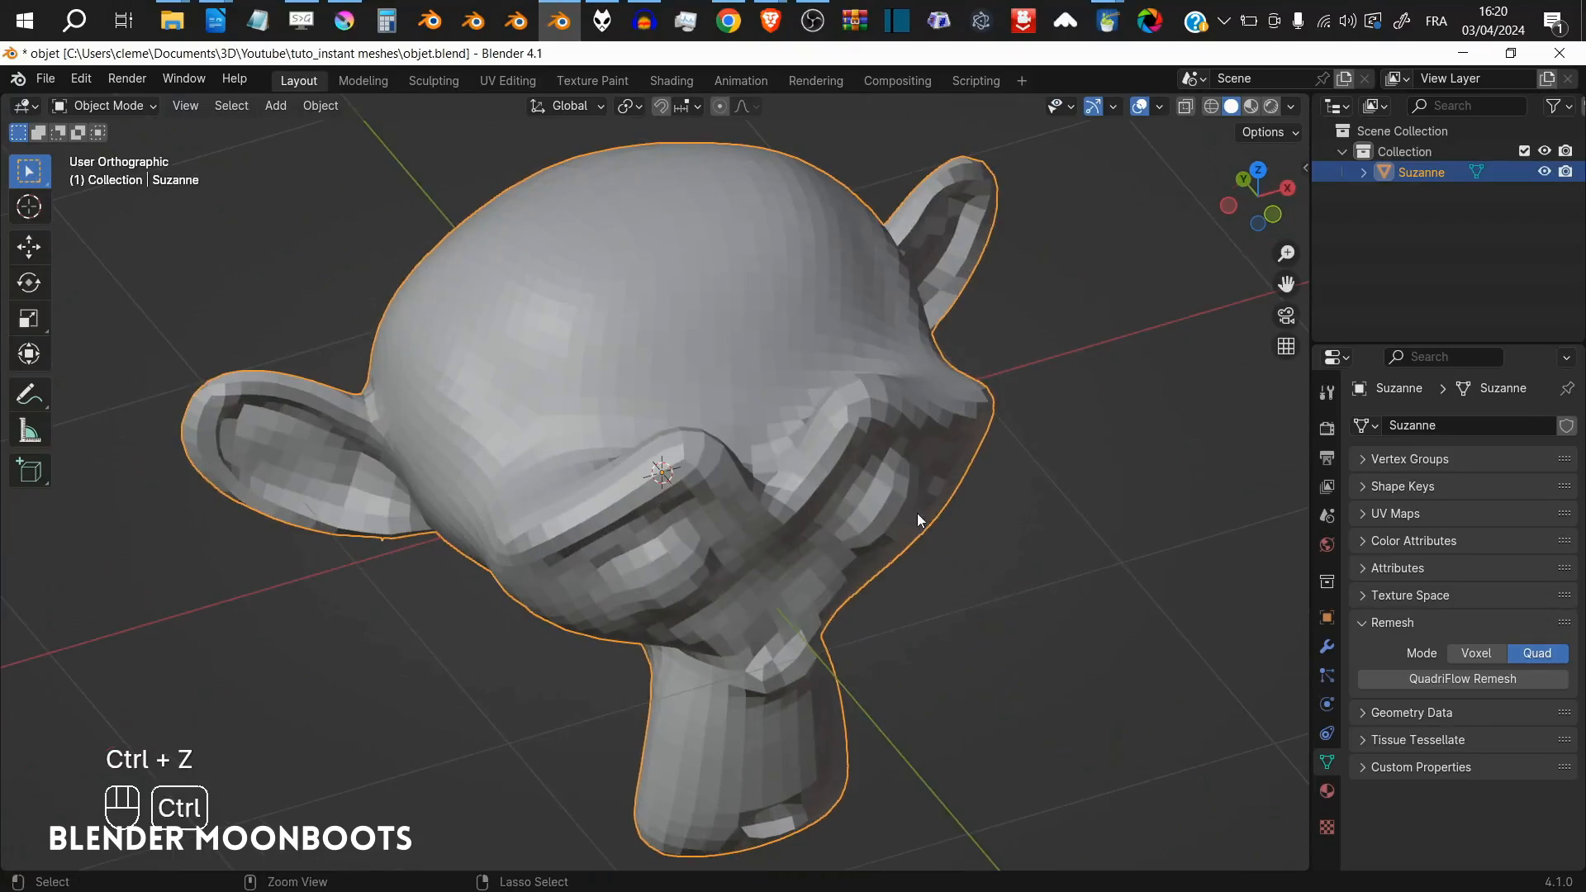
{"action": "key", "text": "ctrl+z"}
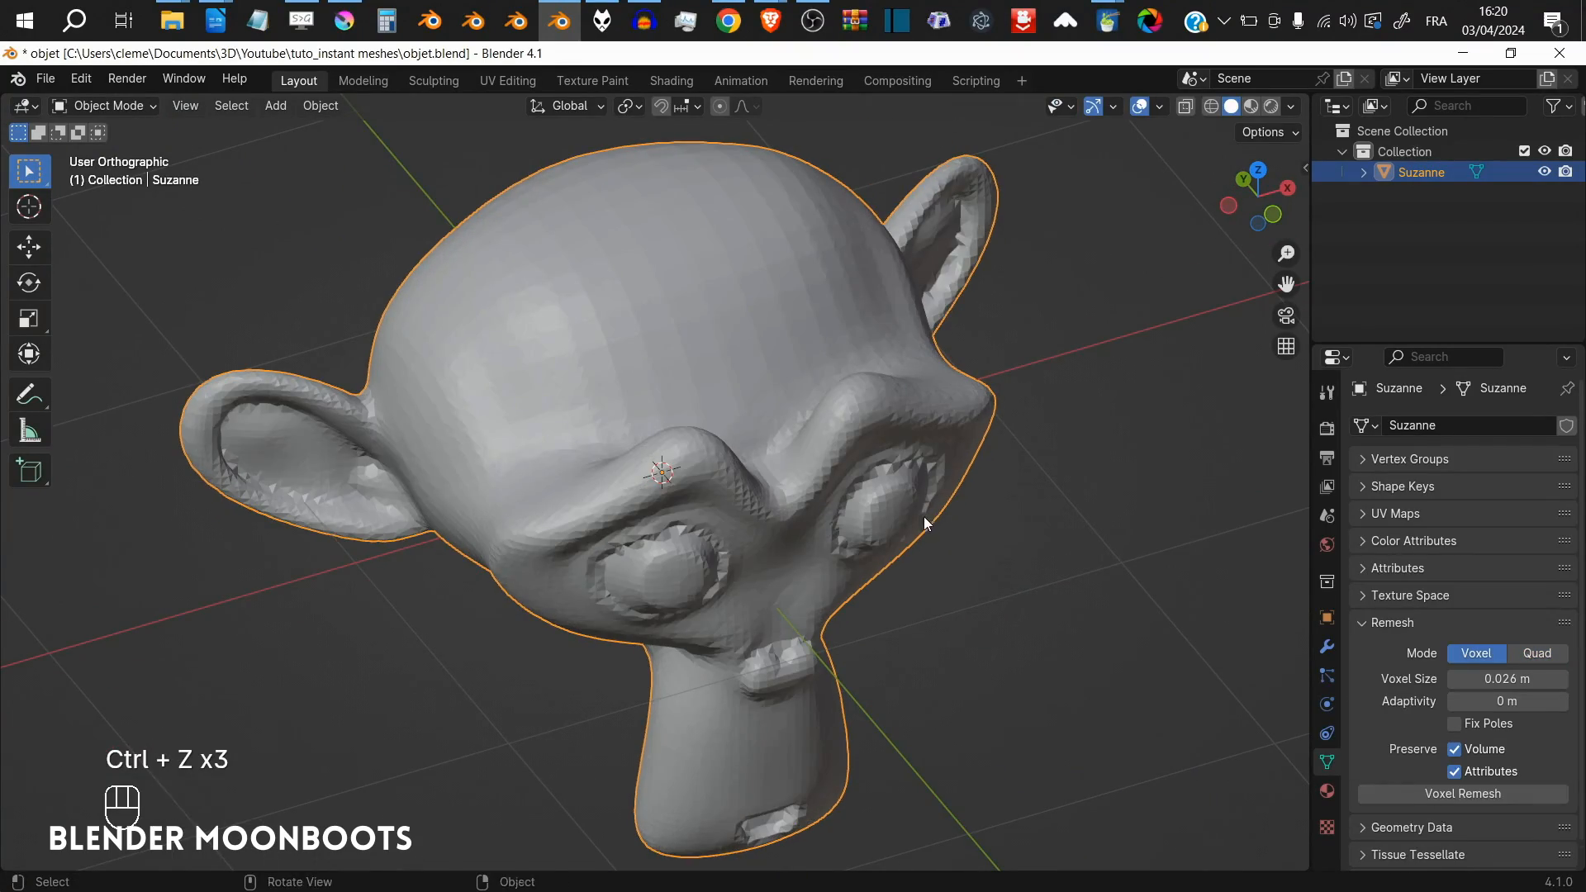
- Examine the monkey head's original dense mesh in Edit Mode, then return to Object Mode
{"action": "middle_click_drag", "start_coordinate": [925, 515], "coordinate": [879, 518]}
{"action": "key", "text": "Tab"}
{"action": "left_click_drag", "start_coordinate": [871, 499], "coordinate": [911, 486], "text": "alt"}
{"action": "scroll", "coordinate": [913, 454], "scroll_direction": "up", "scroll_amount": 2}
{"action": "key", "text": "Tab"}
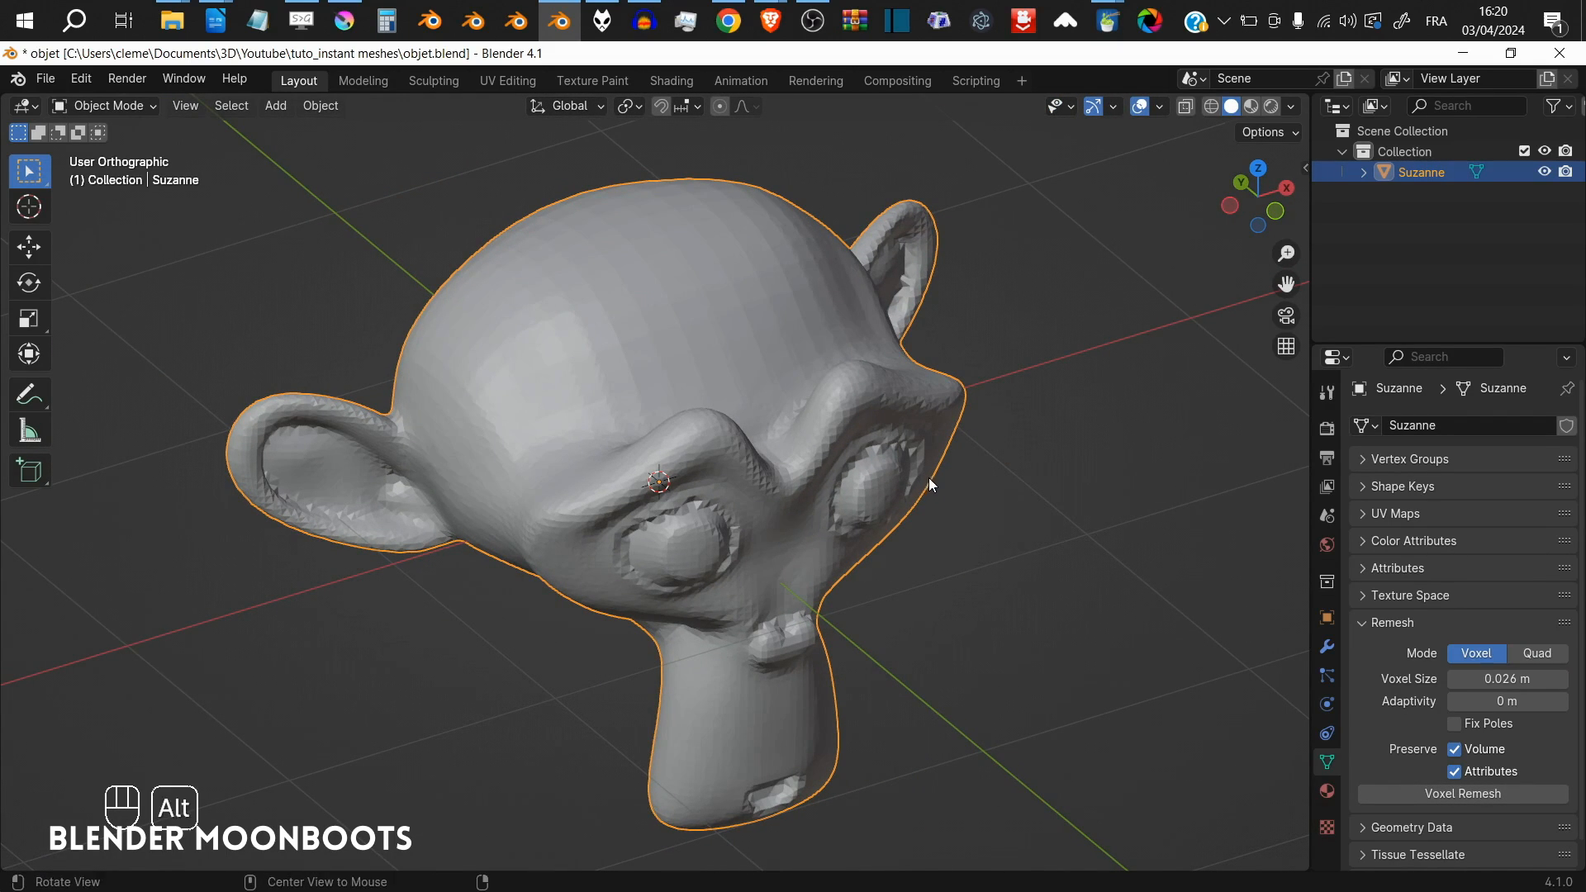
{"action": "mouse_move", "coordinate": [928, 475]}
{"action": "left_mouse_down", "text": "alt"}
{"action": "mouse_move", "coordinate": [915, 474]}
{"action": "mouse_move", "coordinate": [937, 495]}
{"action": "left_mouse_up", "text": "alt"}
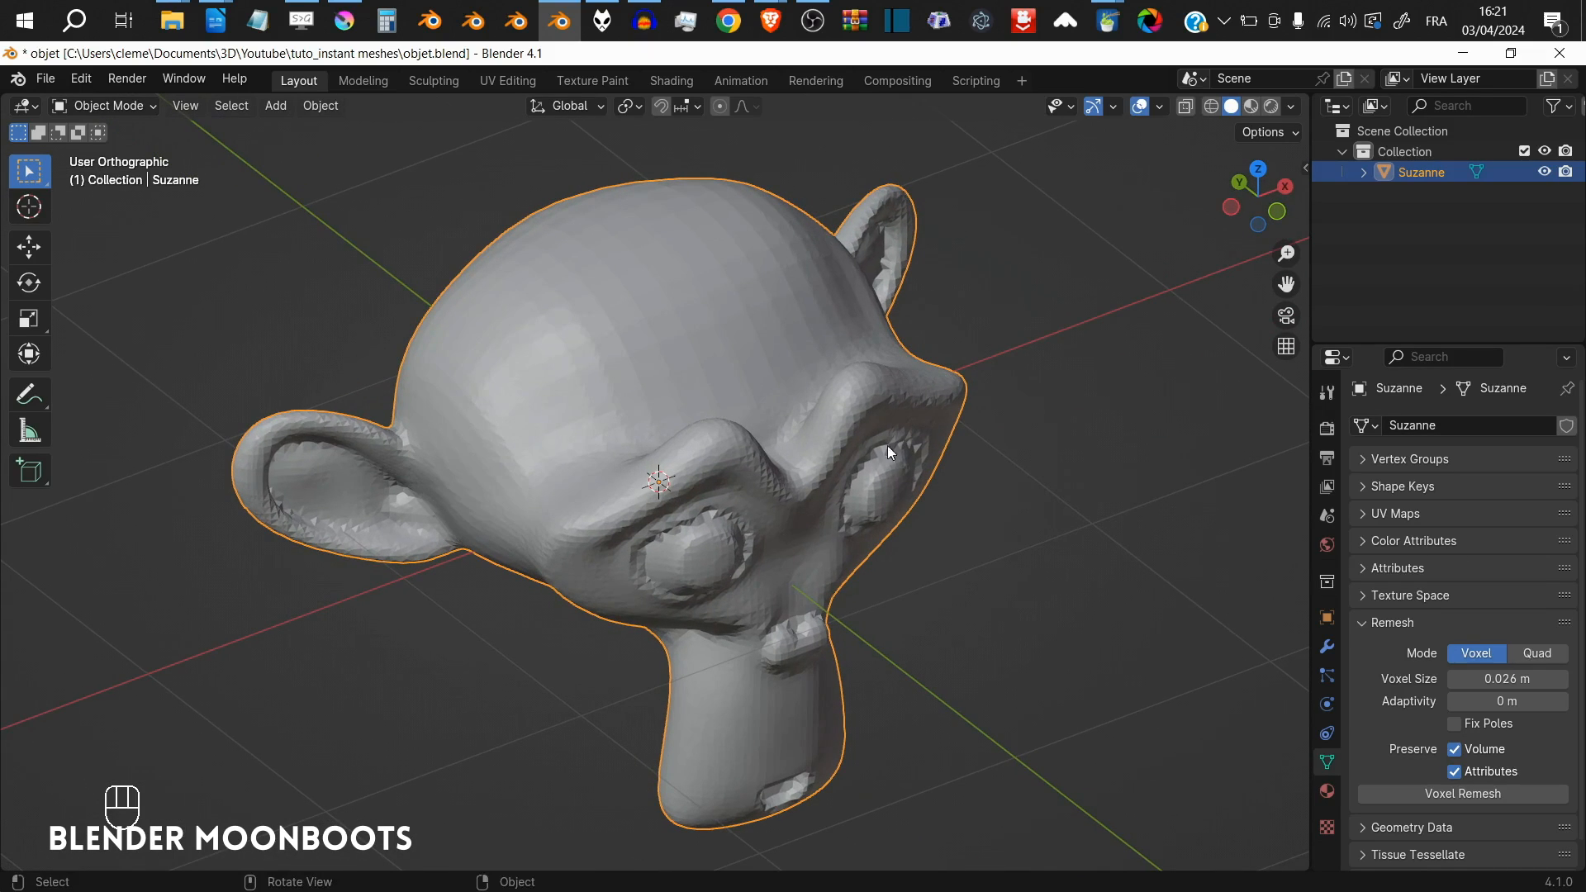
- Export the selected monkey head as a Wavefront OBJ named suzanne.obj in the Downloads folder
{"action": "left_click", "coordinate": [49, 81]}
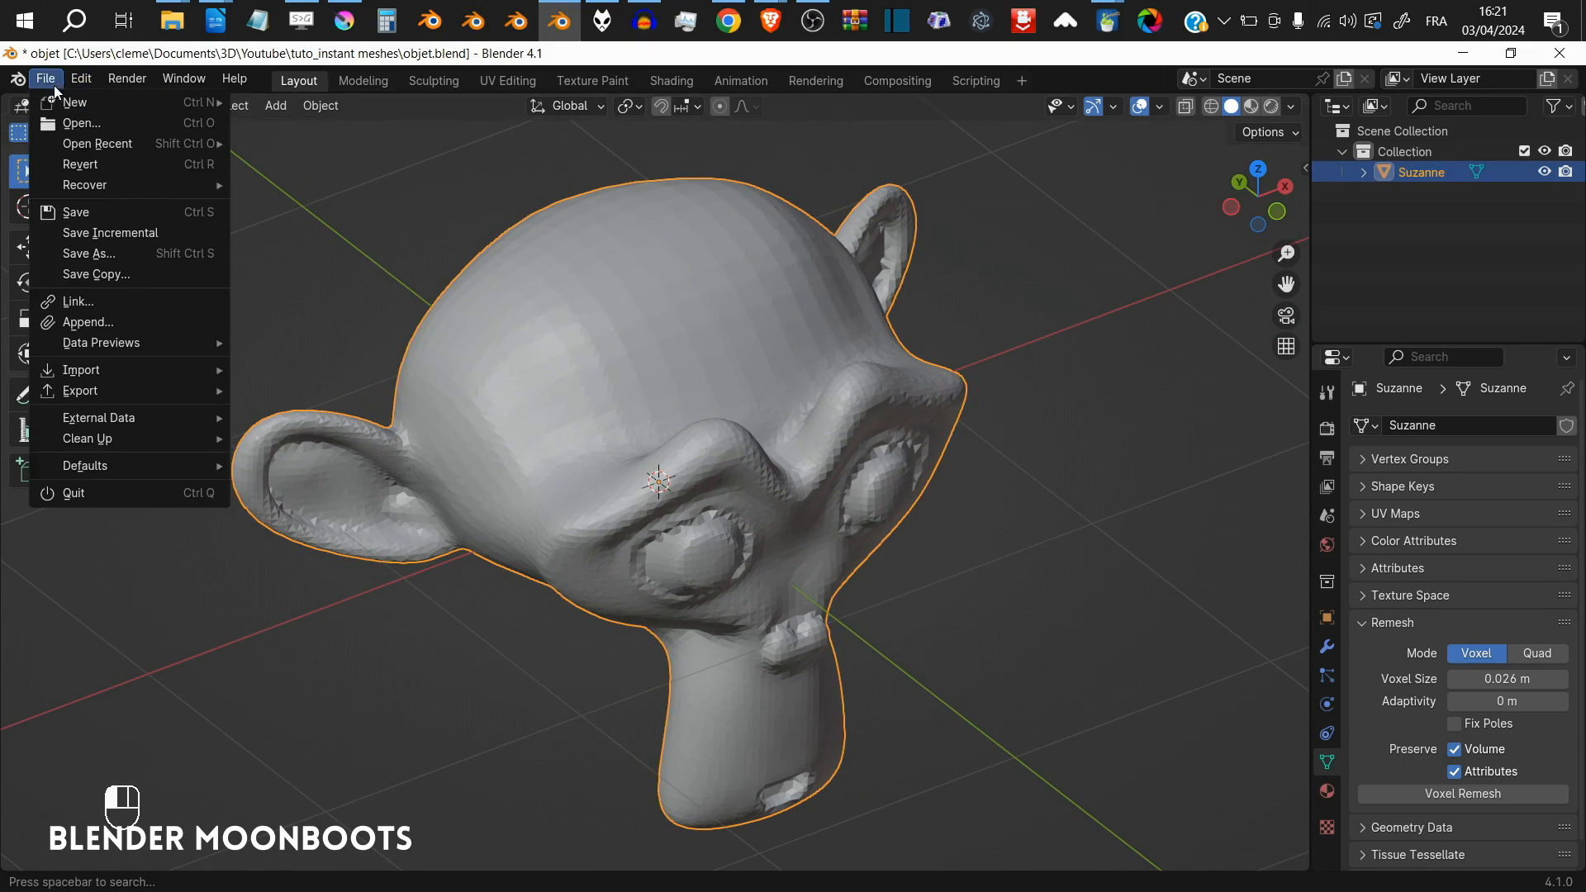
{"action": "mouse_move", "coordinate": [101, 390]}
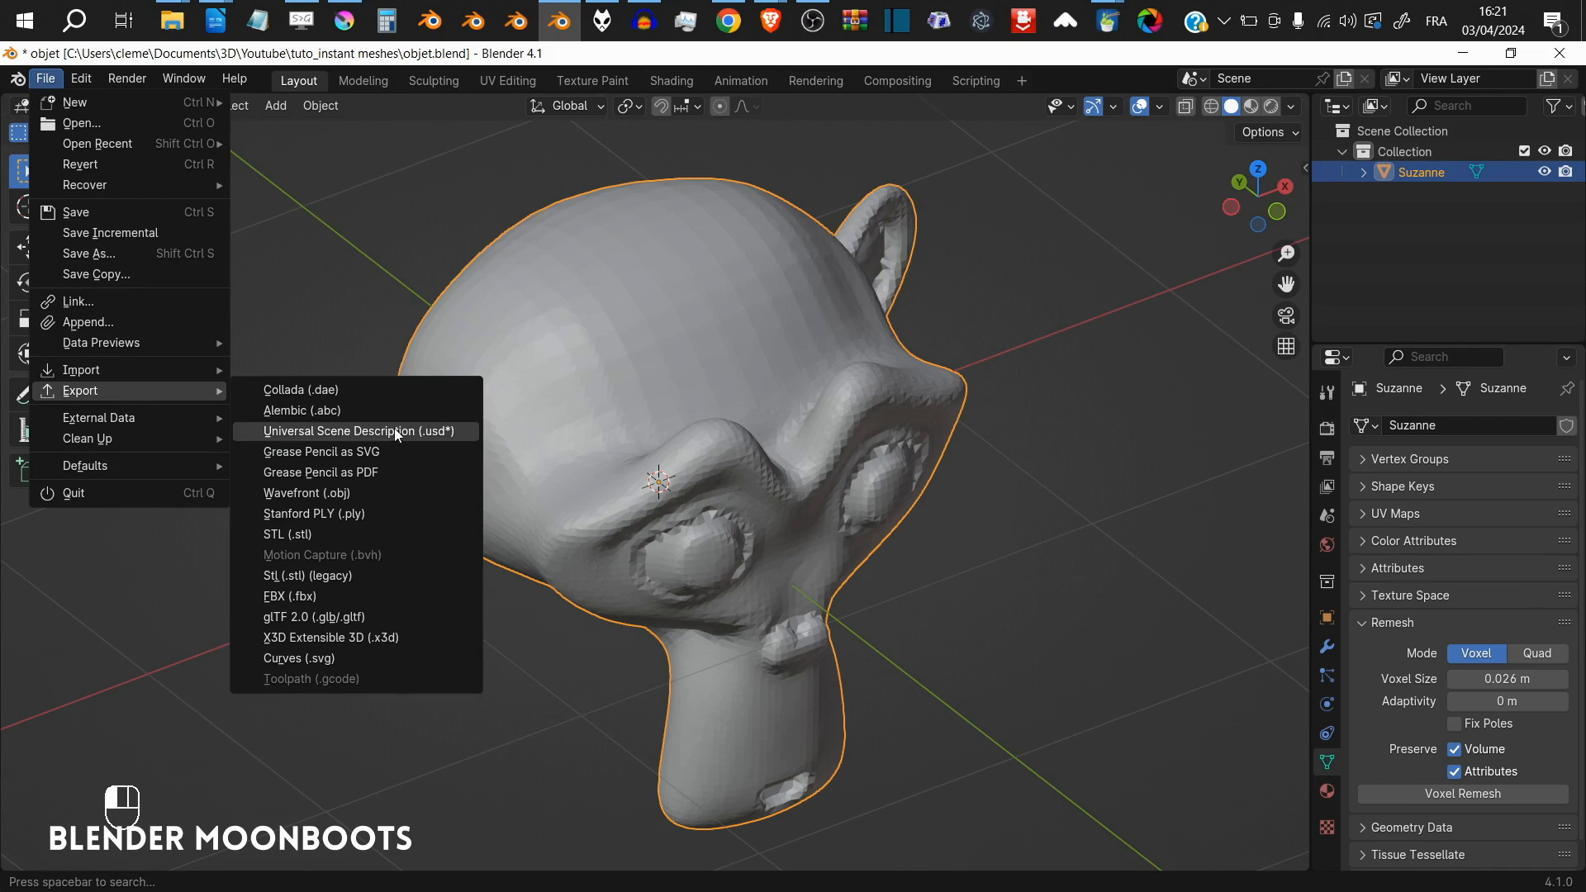
{"action": "left_click", "coordinate": [420, 494]}
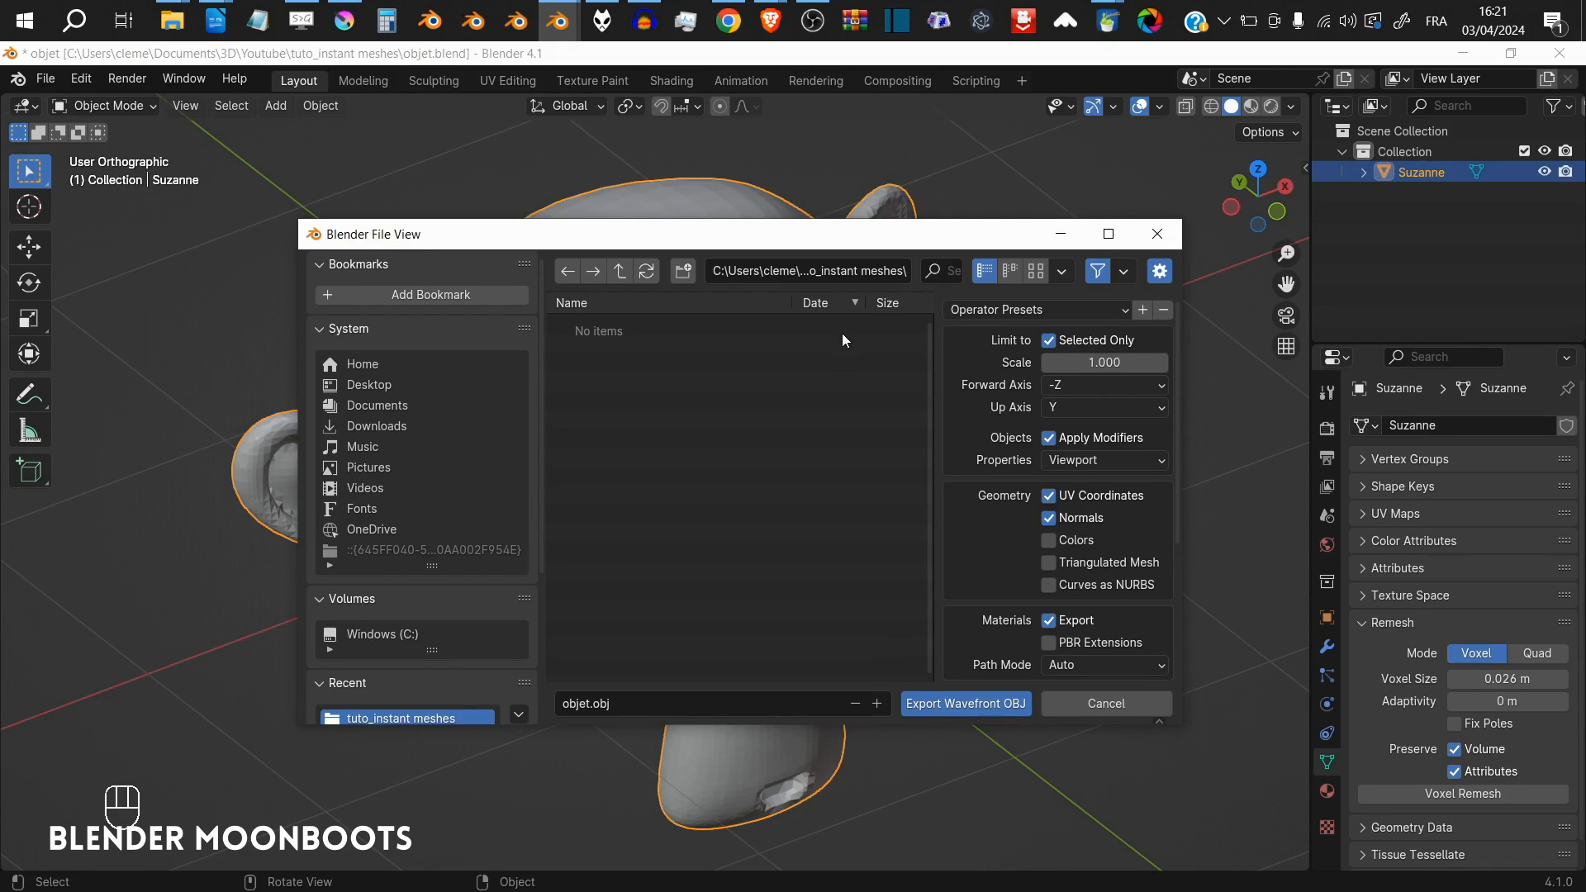
{"action": "left_click", "coordinate": [399, 427]}
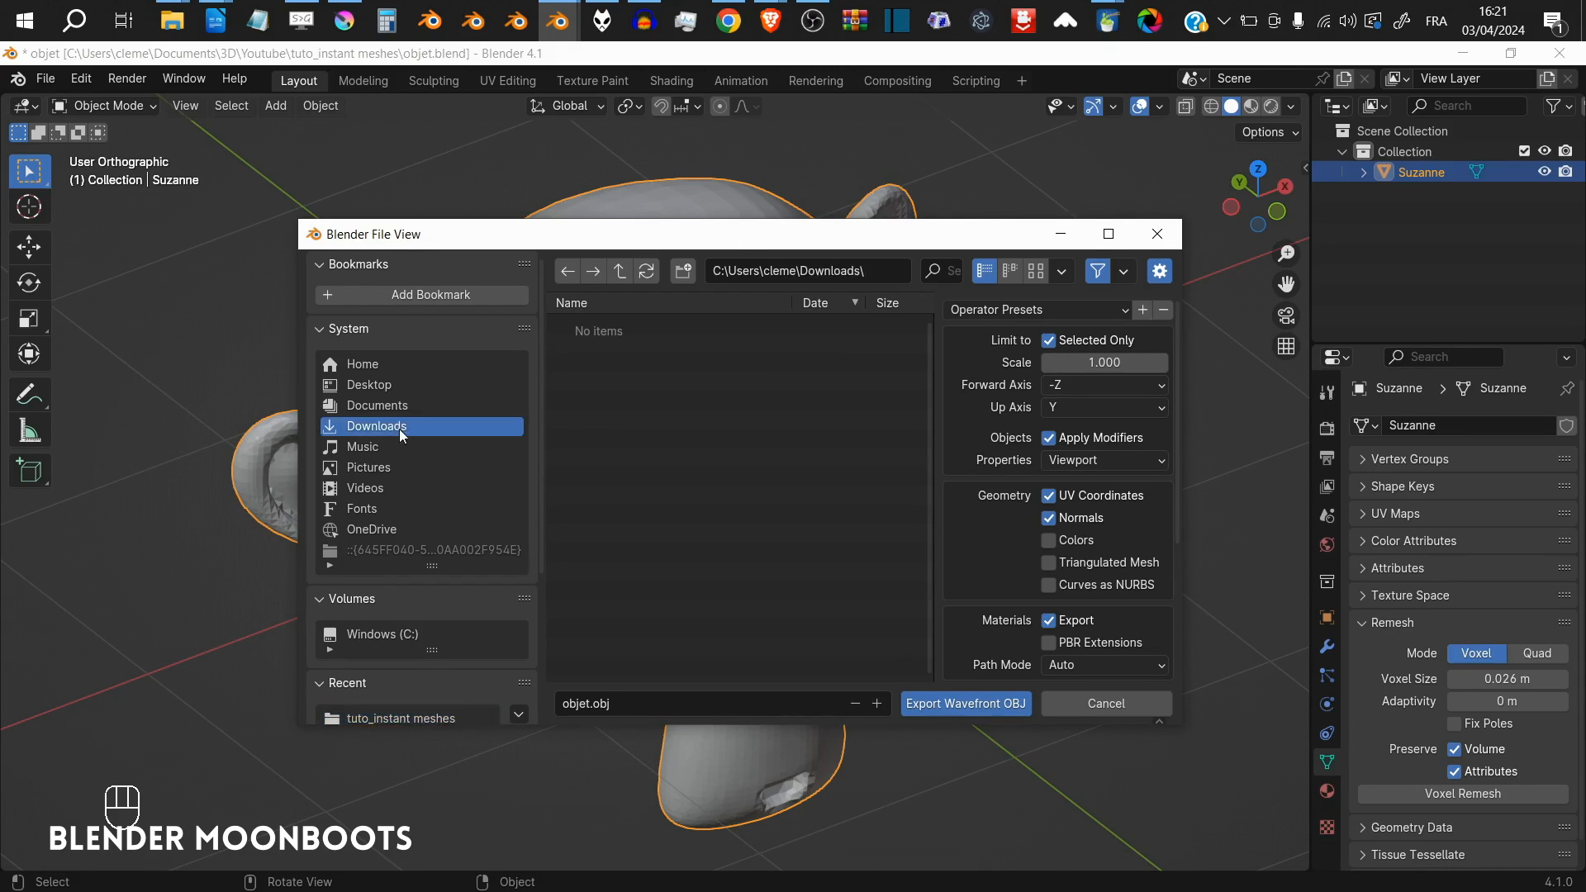
{"action": "left_click", "coordinate": [583, 703]}
{"action": "key", "text": "BackSpace"}
{"action": "type", "text": "suzann"}
{"action": "left_click", "coordinate": [942, 705]}
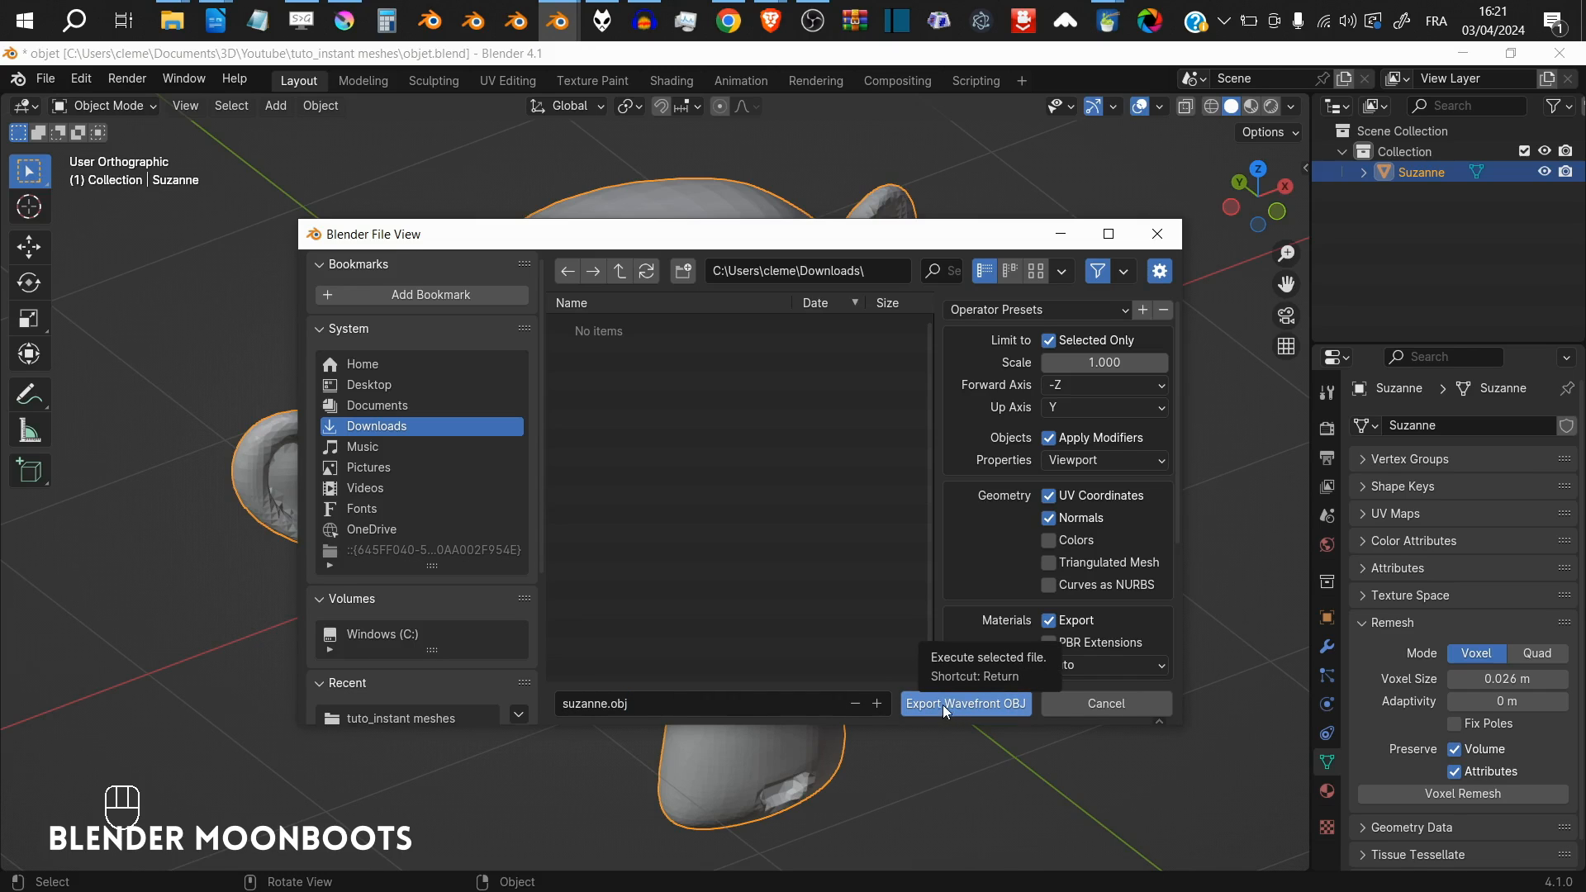
{"action": "left_click", "coordinate": [944, 707]}
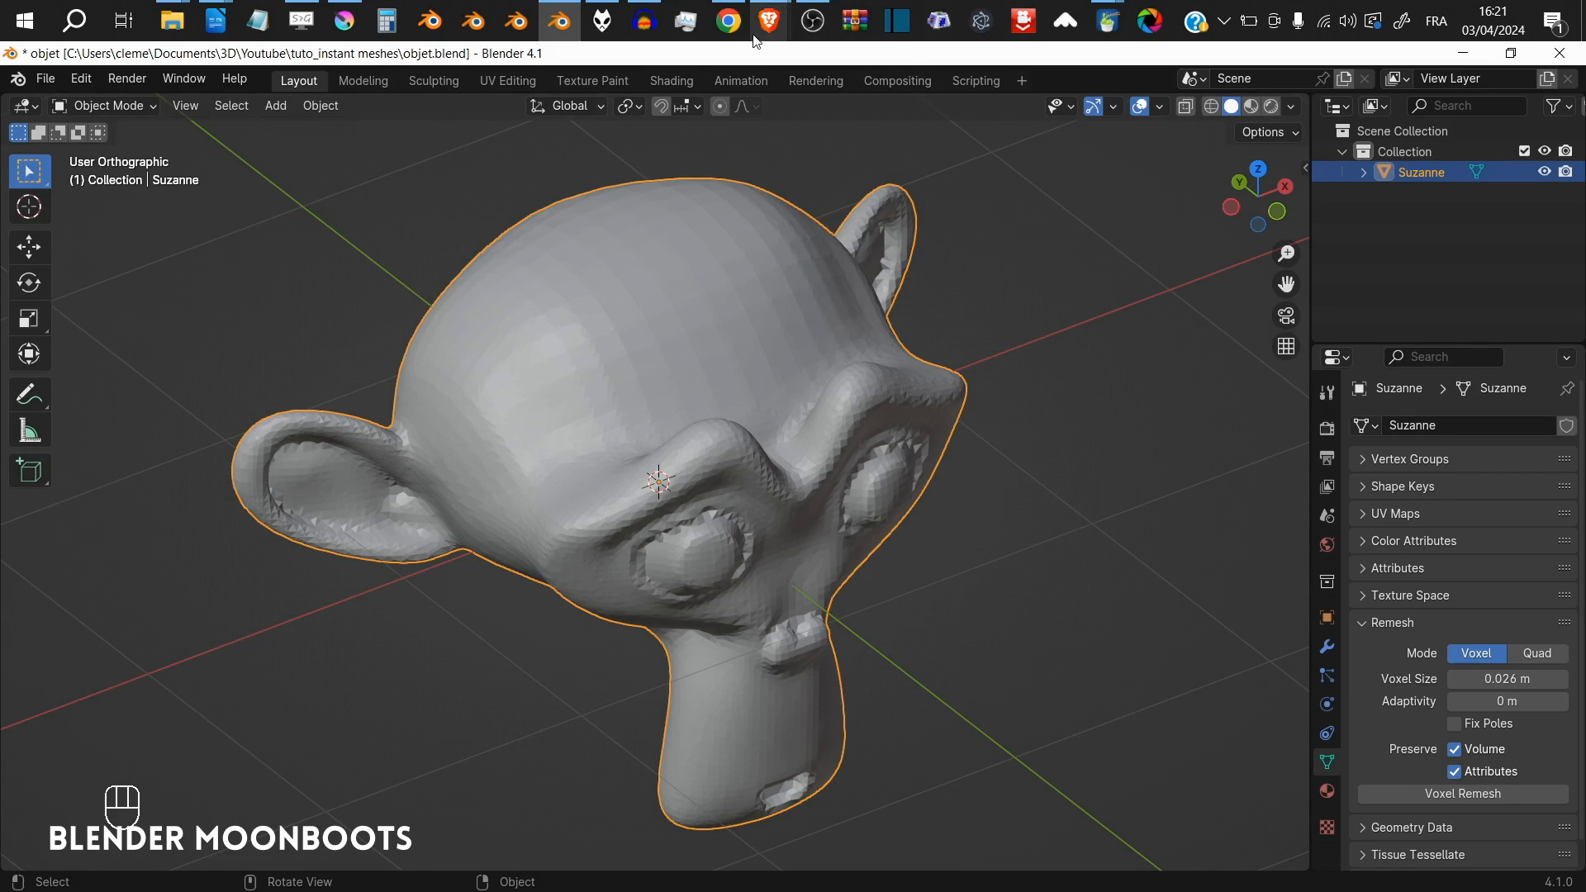
- Switch to the browser and find the pre-compiled binaries section in the instant-meshes GitHub readme
{"action": "mouse_move", "coordinate": [769, 20]}
{"action": "left_click", "coordinate": [854, 66]}
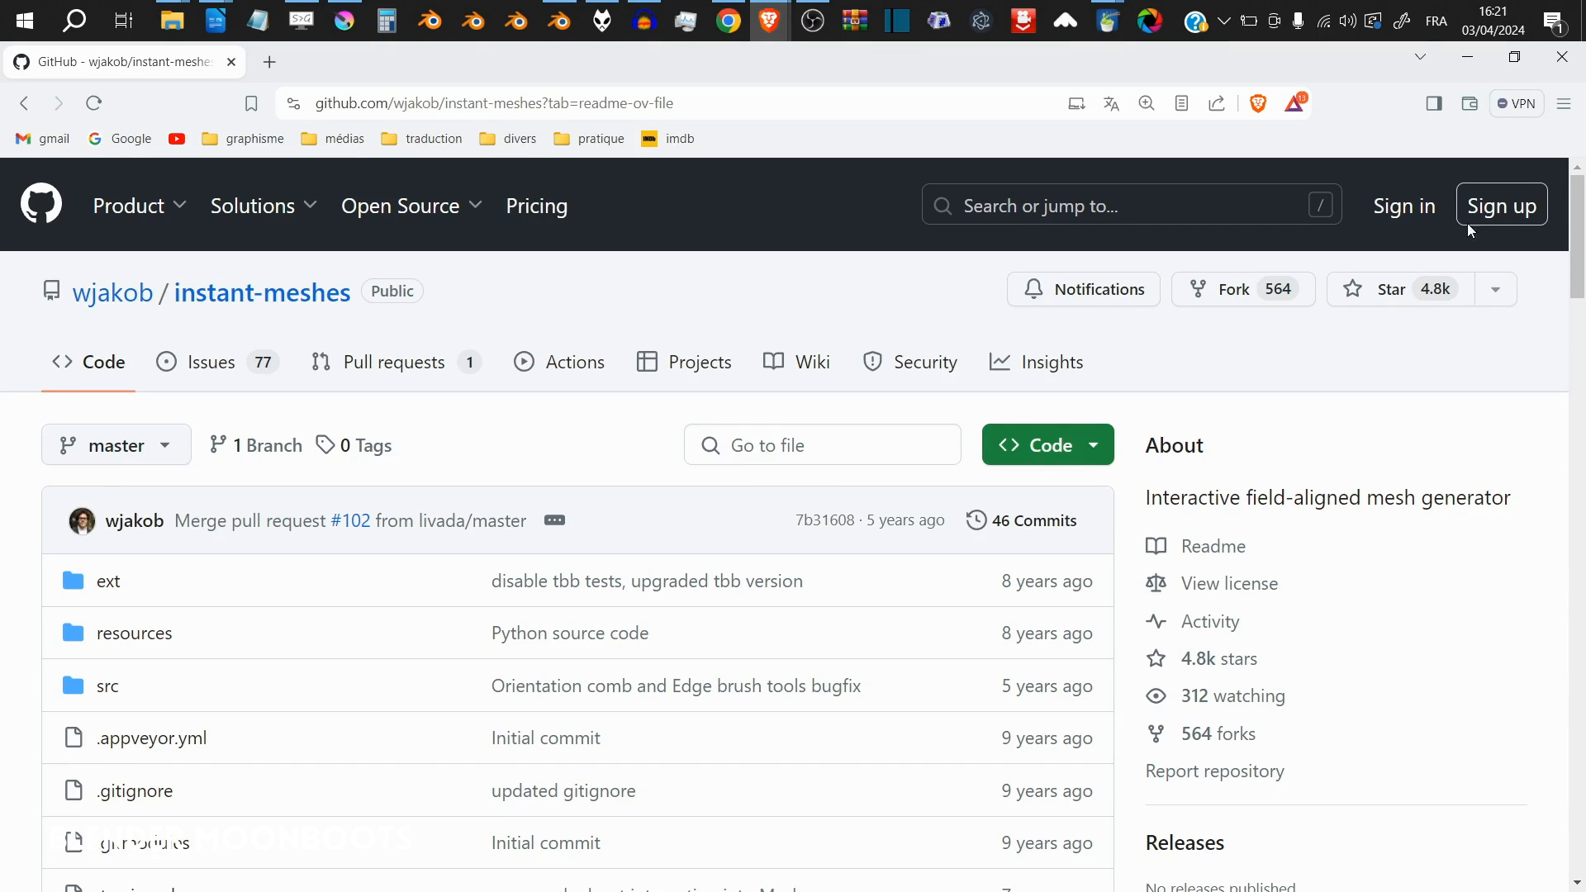
{"action": "left_click_drag", "start_coordinate": [1580, 217], "coordinate": [1546, 634]}
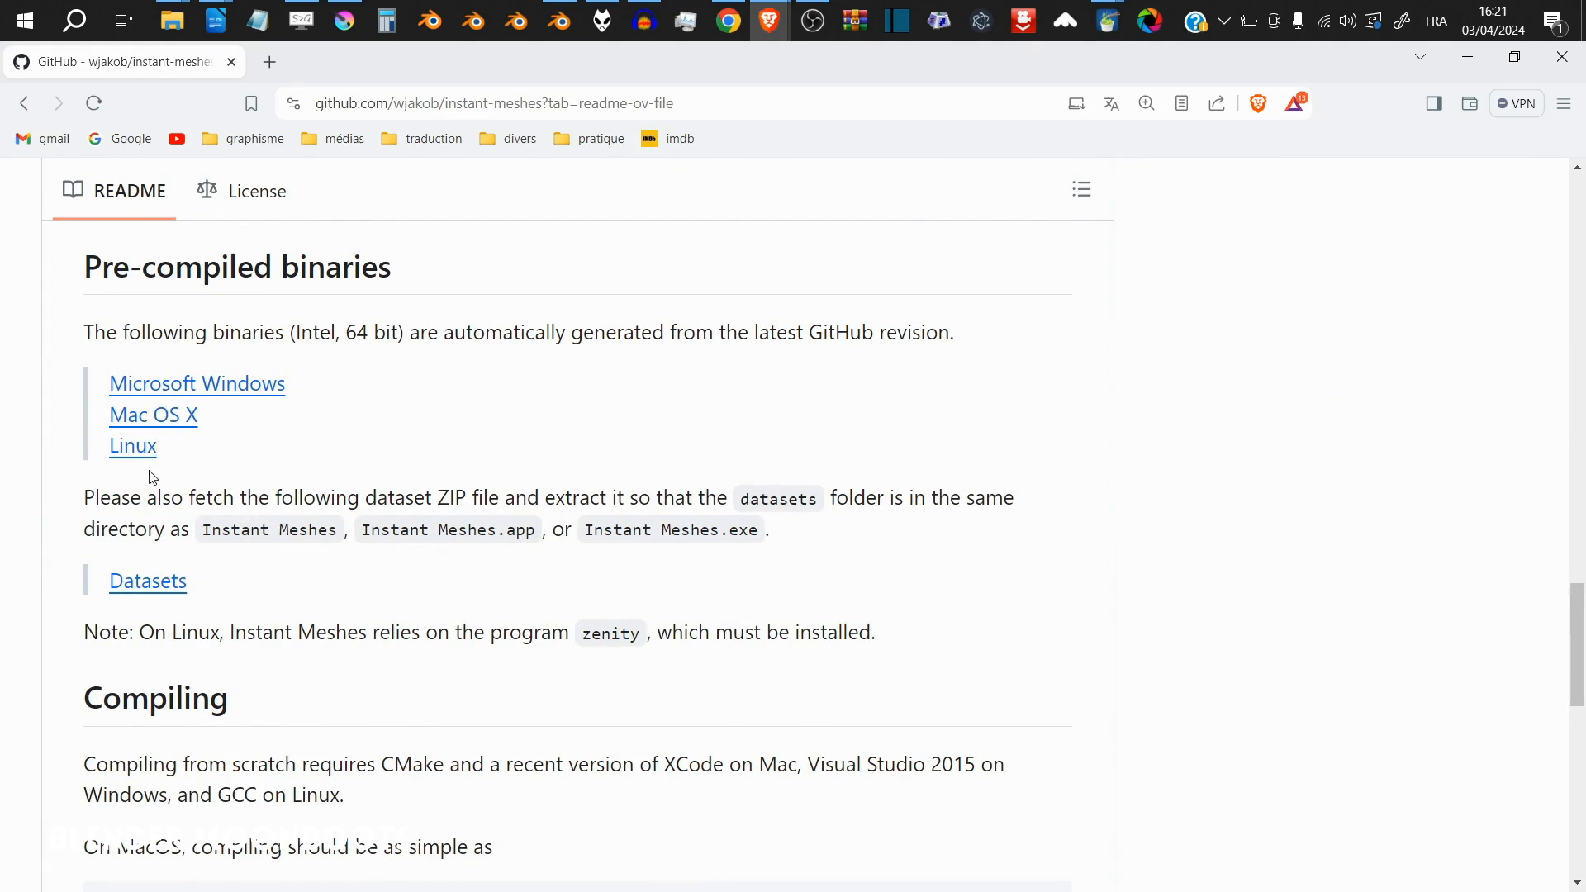
- Switch to Instant Meshes, maximize its window and open the suzanne mesh from the Téléchargements folder
{"action": "left_click", "coordinate": [1107, 20]}
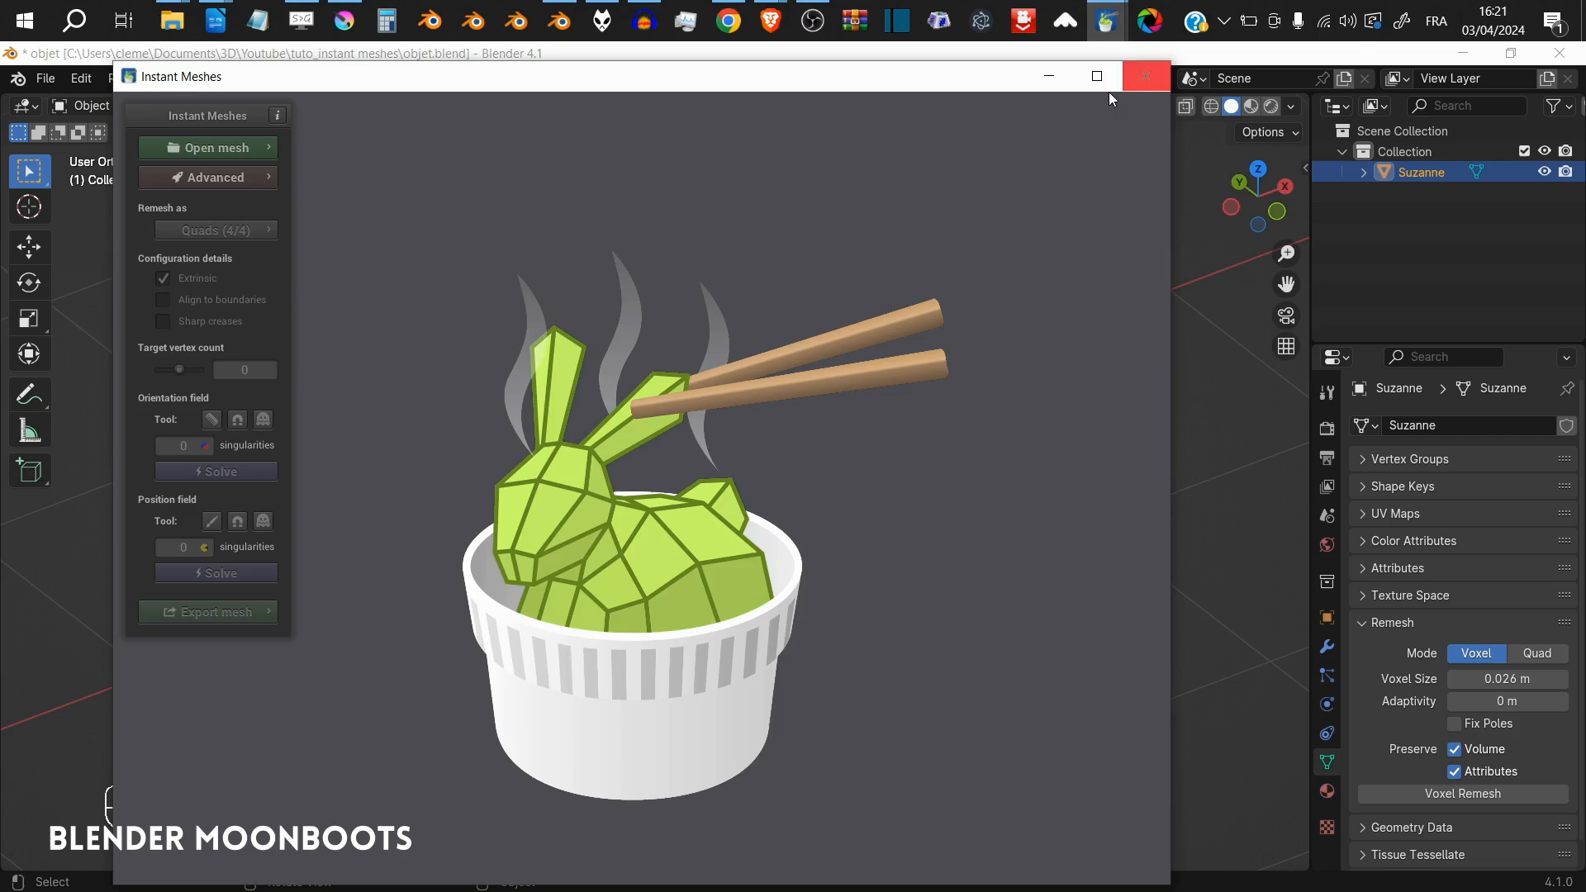
{"action": "left_click", "coordinate": [1098, 76]}
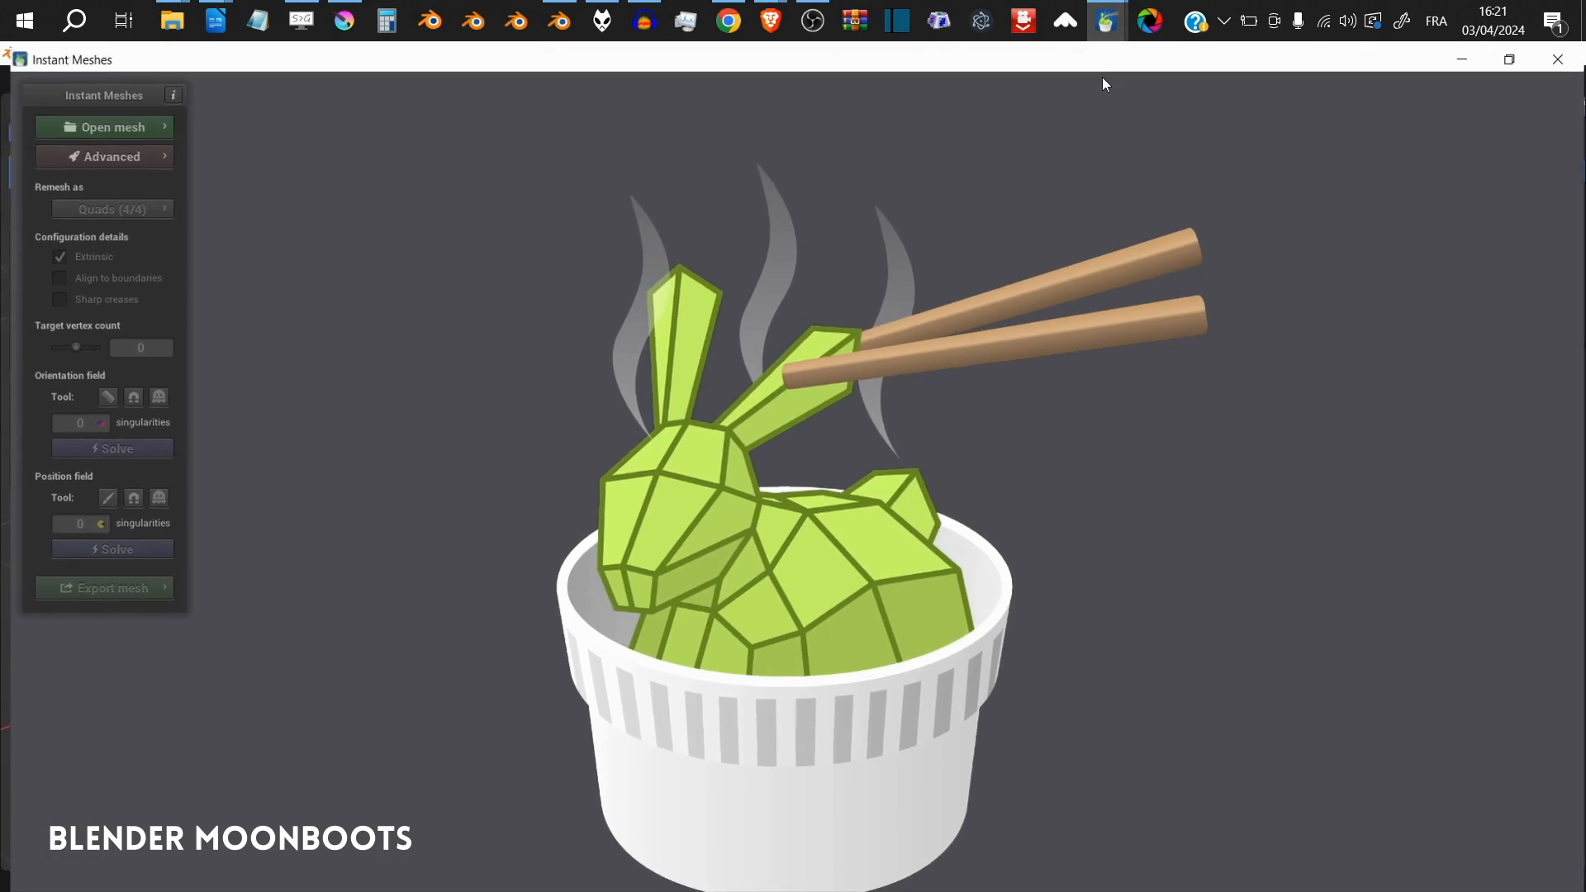
{"action": "left_click", "coordinate": [113, 120]}
{"action": "left_click", "coordinate": [223, 134]}
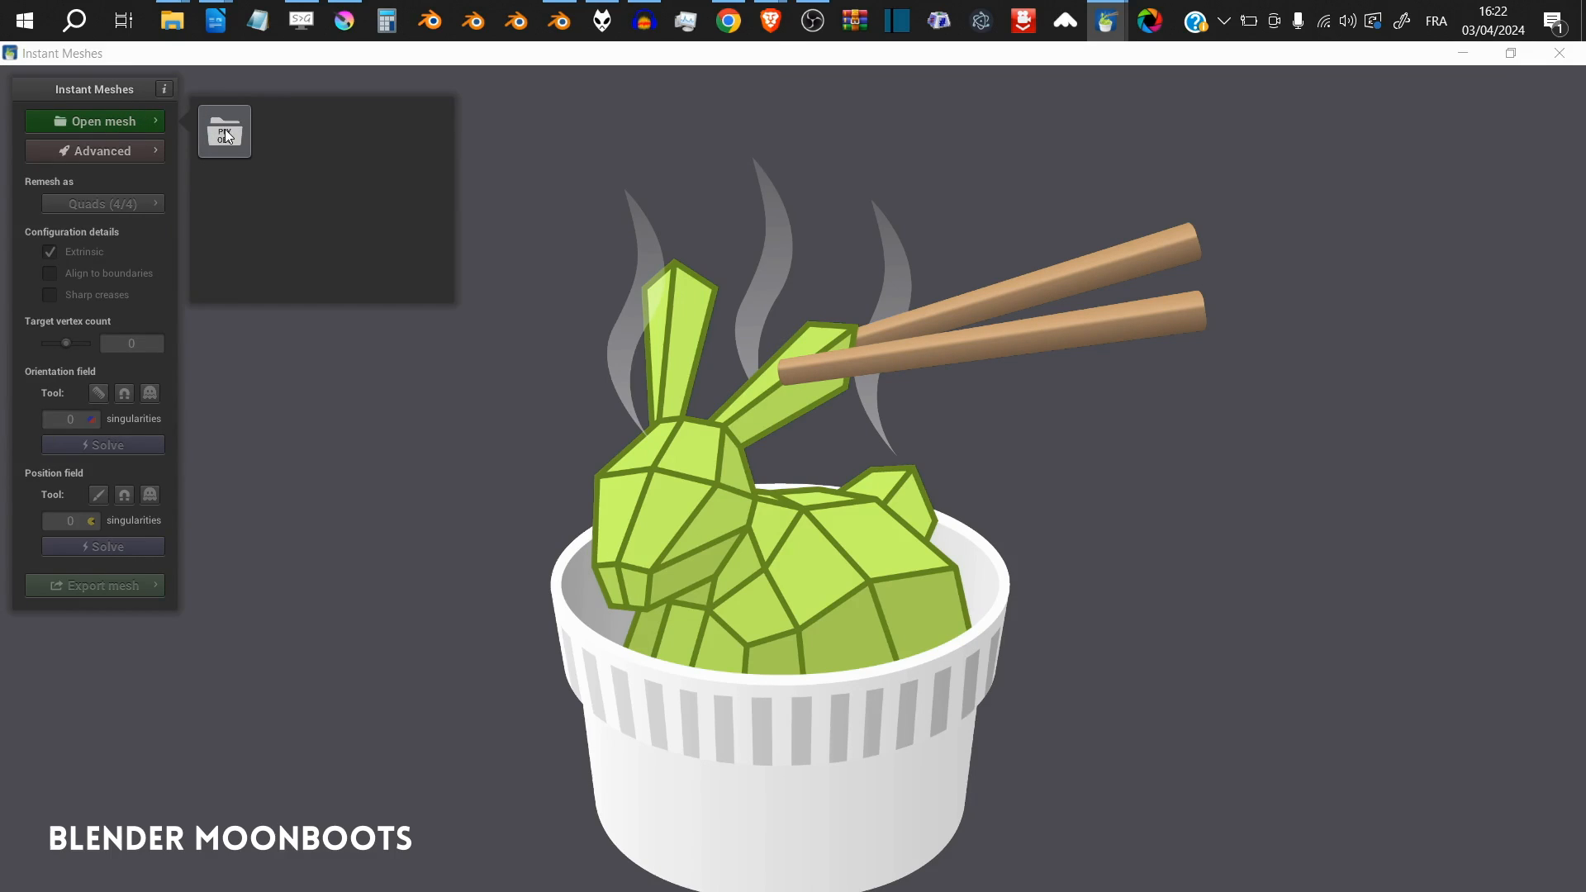
{"action": "left_click", "coordinate": [322, 189]}
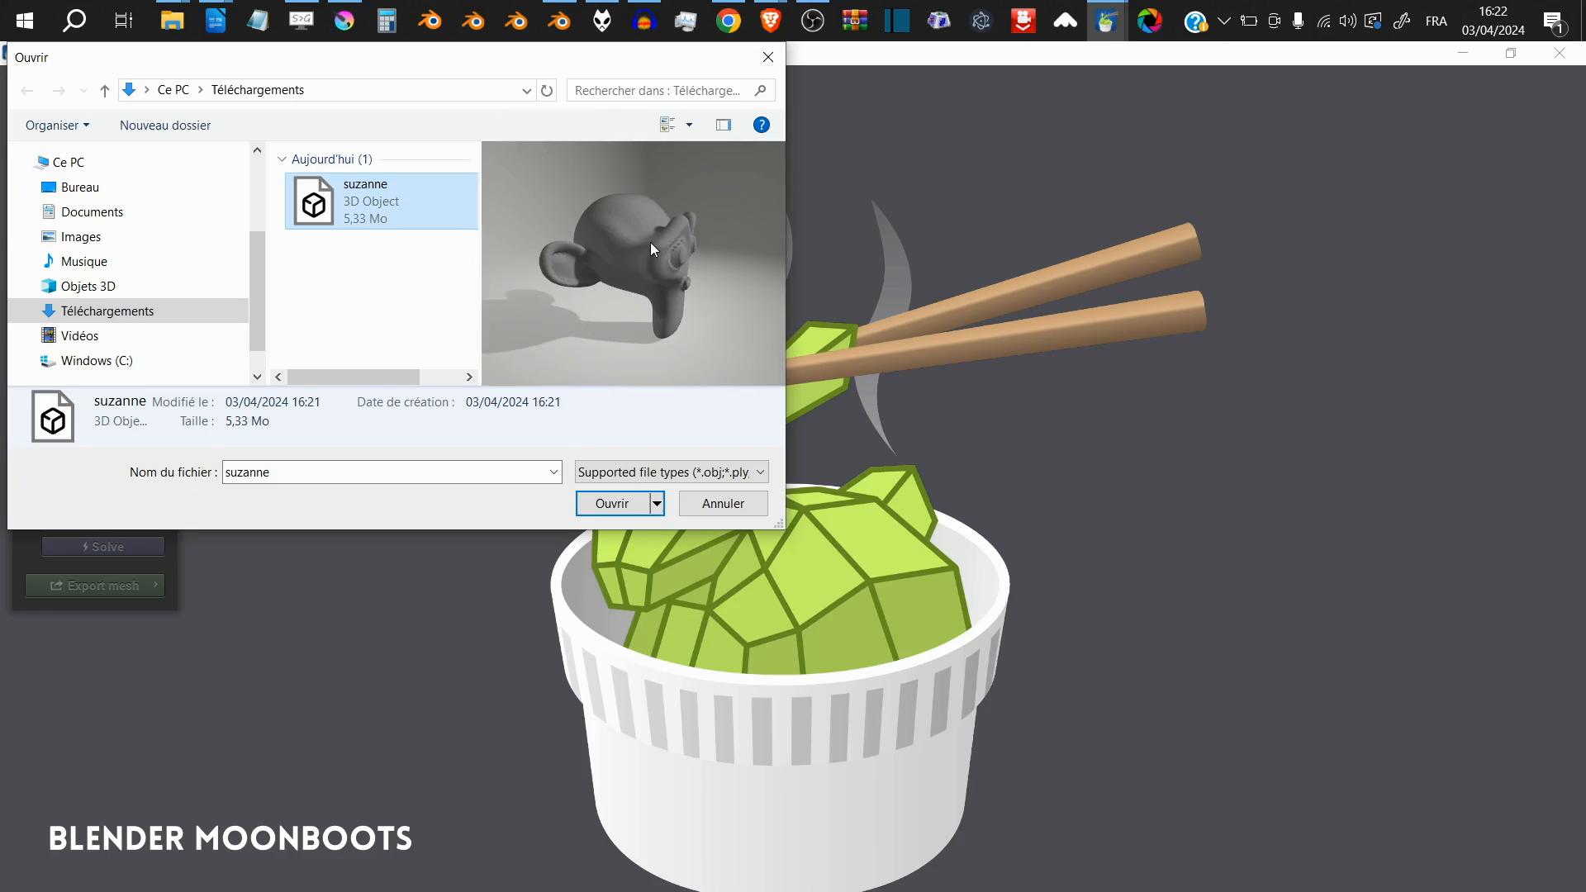
{"action": "left_click_drag", "start_coordinate": [653, 241], "coordinate": [707, 160]}
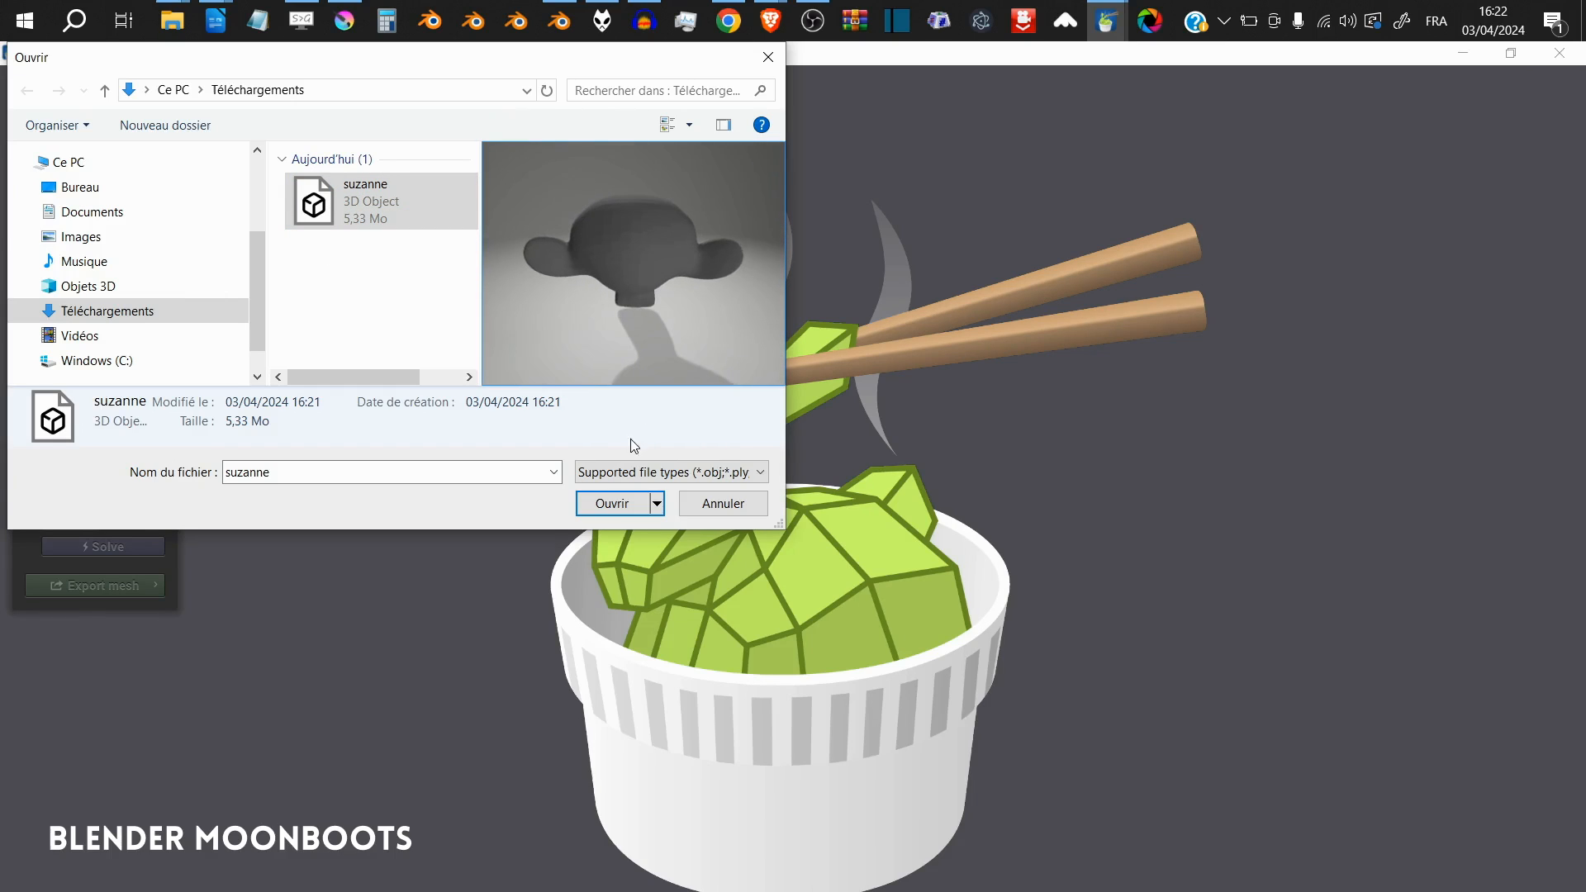
{"action": "left_click", "coordinate": [615, 505]}
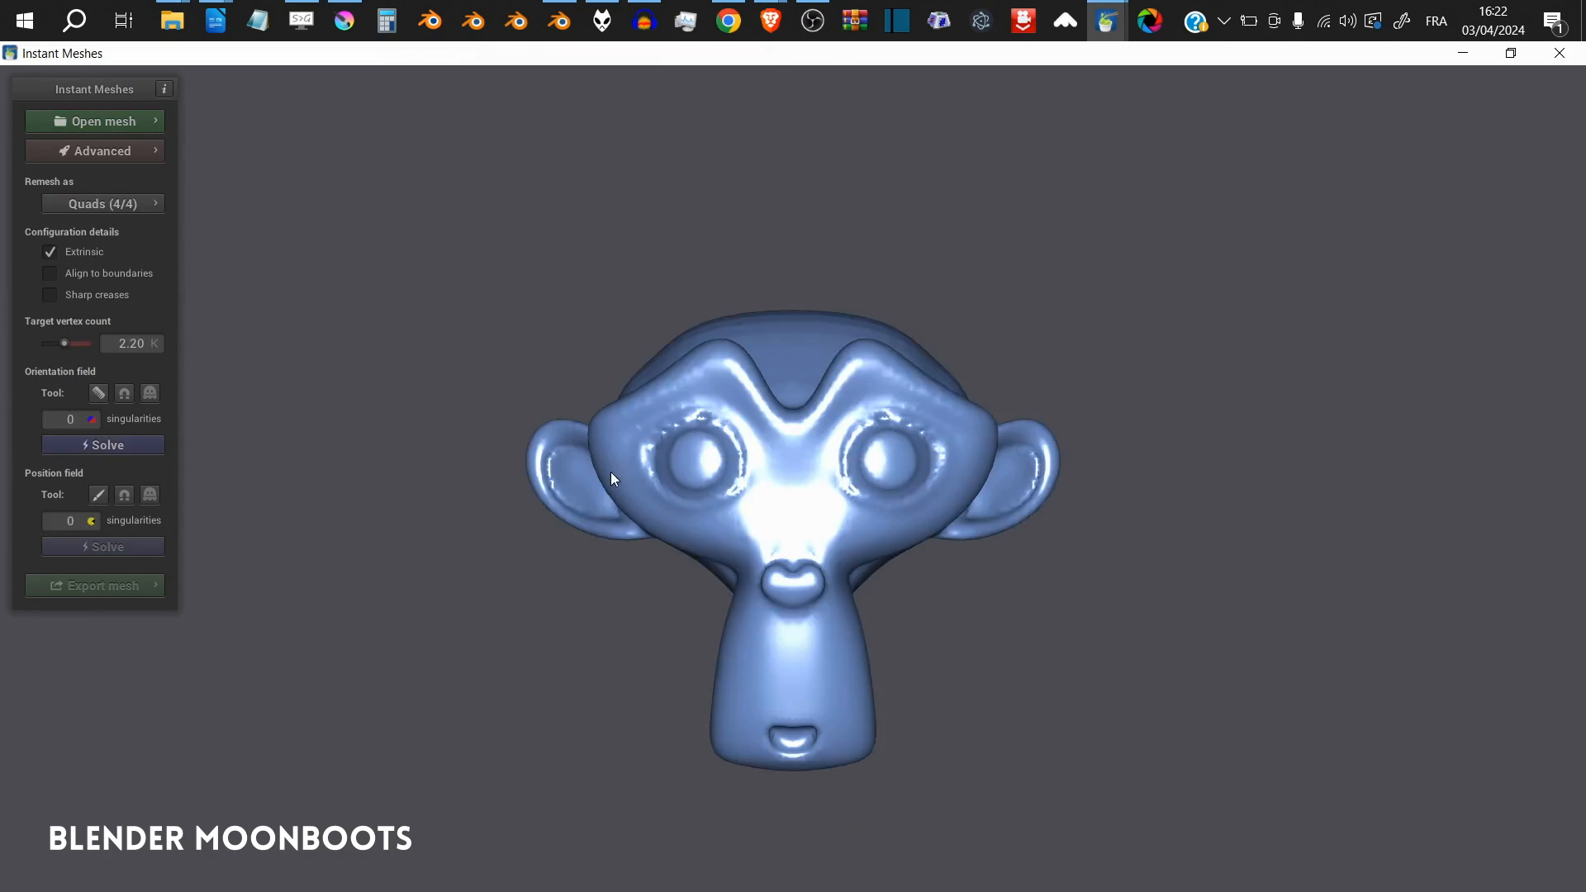
- Examine the imported monkey head from several angles and distances
{"action": "left_click_drag", "start_coordinate": [720, 412], "coordinate": [815, 494]}
{"action": "scroll", "coordinate": [810, 469], "scroll_direction": "down", "scroll_amount": 3}
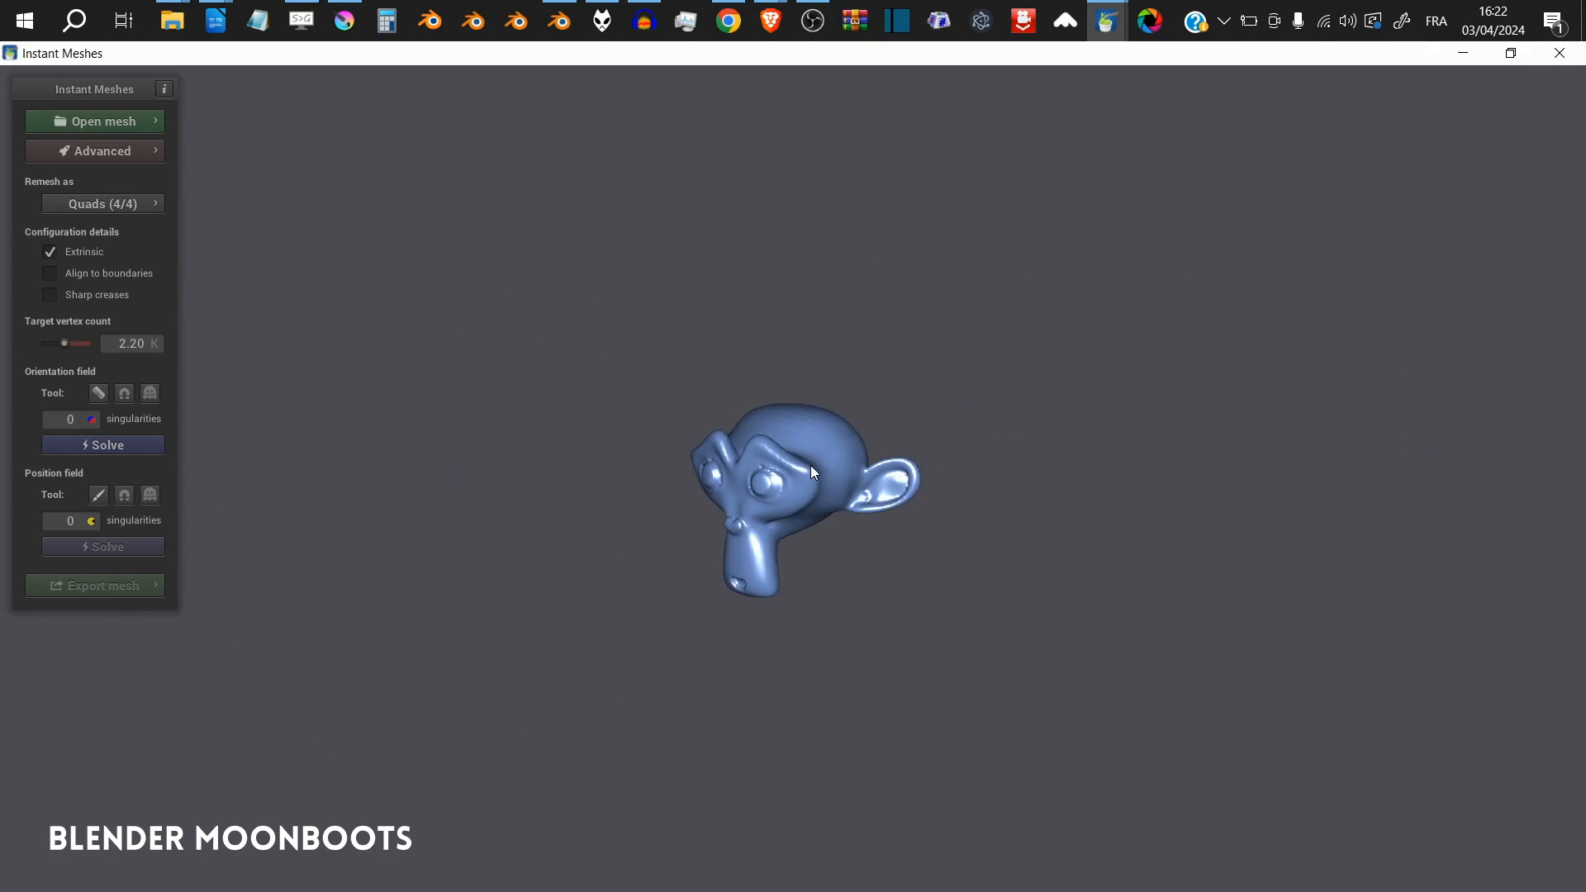
{"action": "scroll", "coordinate": [810, 468], "scroll_direction": "up", "scroll_amount": 8}
{"action": "scroll", "coordinate": [806, 467], "scroll_direction": "down", "scroll_amount": 4}
{"action": "scroll", "coordinate": [807, 471], "scroll_direction": "down", "scroll_amount": 4}
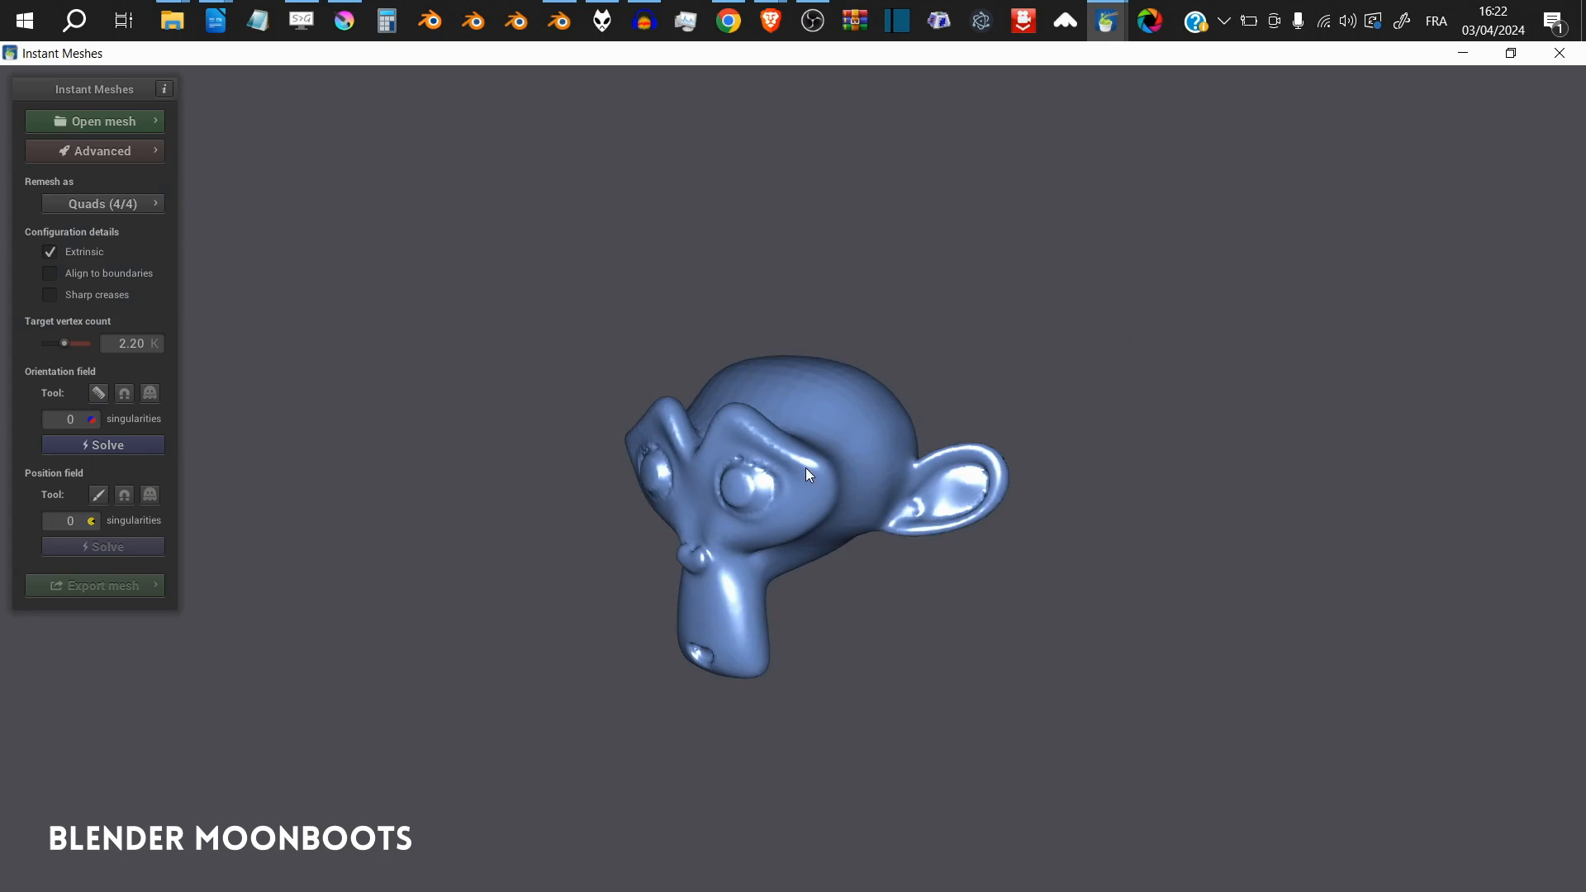
{"action": "scroll", "coordinate": [799, 483], "scroll_direction": "up", "scroll_amount": 3}
{"action": "scroll", "coordinate": [793, 489], "scroll_direction": "down", "scroll_amount": 3}
{"action": "scroll", "coordinate": [793, 483], "scroll_direction": "up", "scroll_amount": 1}
{"action": "right_click_drag", "start_coordinate": [791, 478], "coordinate": [795, 436]}
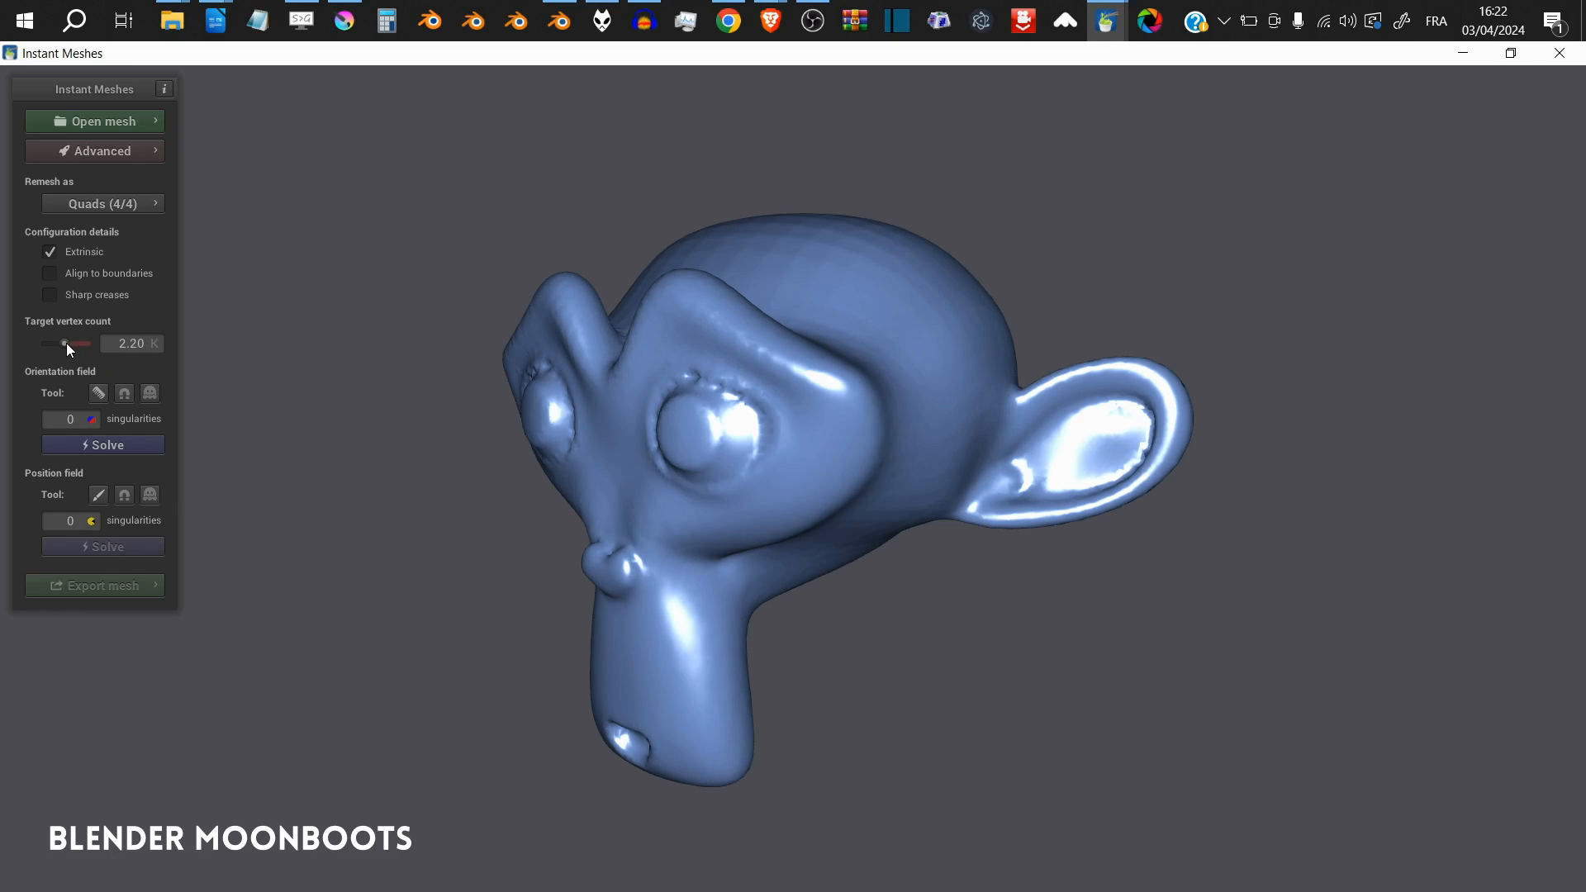
- Set the target vertex count to 4.29 K, accept subdividing the input, and solve the orientation field
{"action": "left_click_drag", "start_coordinate": [66, 344], "coordinate": [71, 344]}
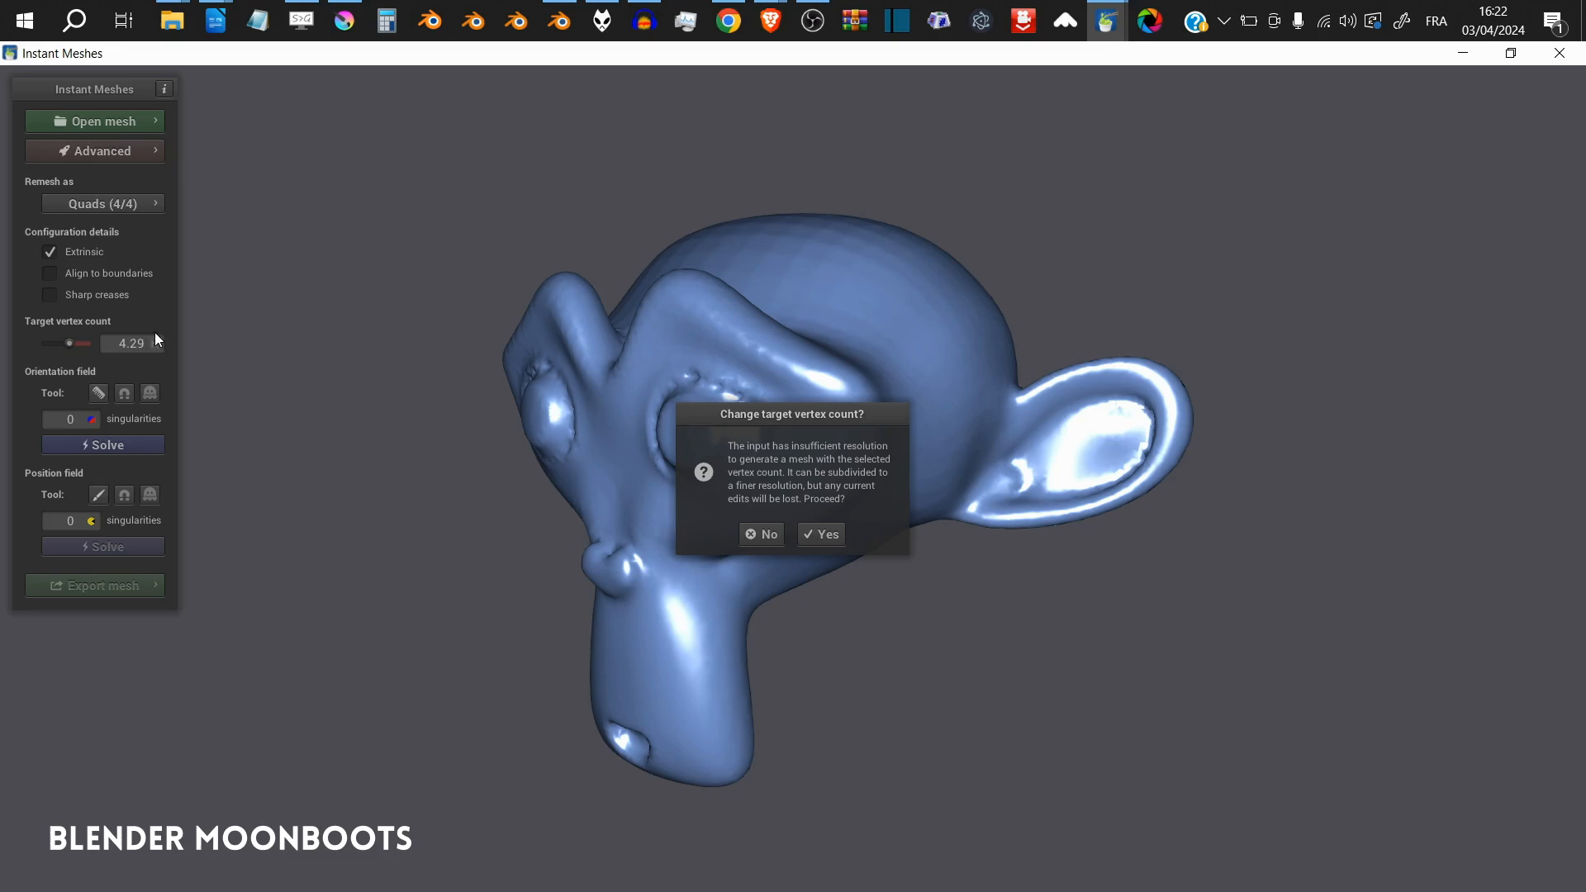
{"action": "left_click", "coordinate": [816, 530]}
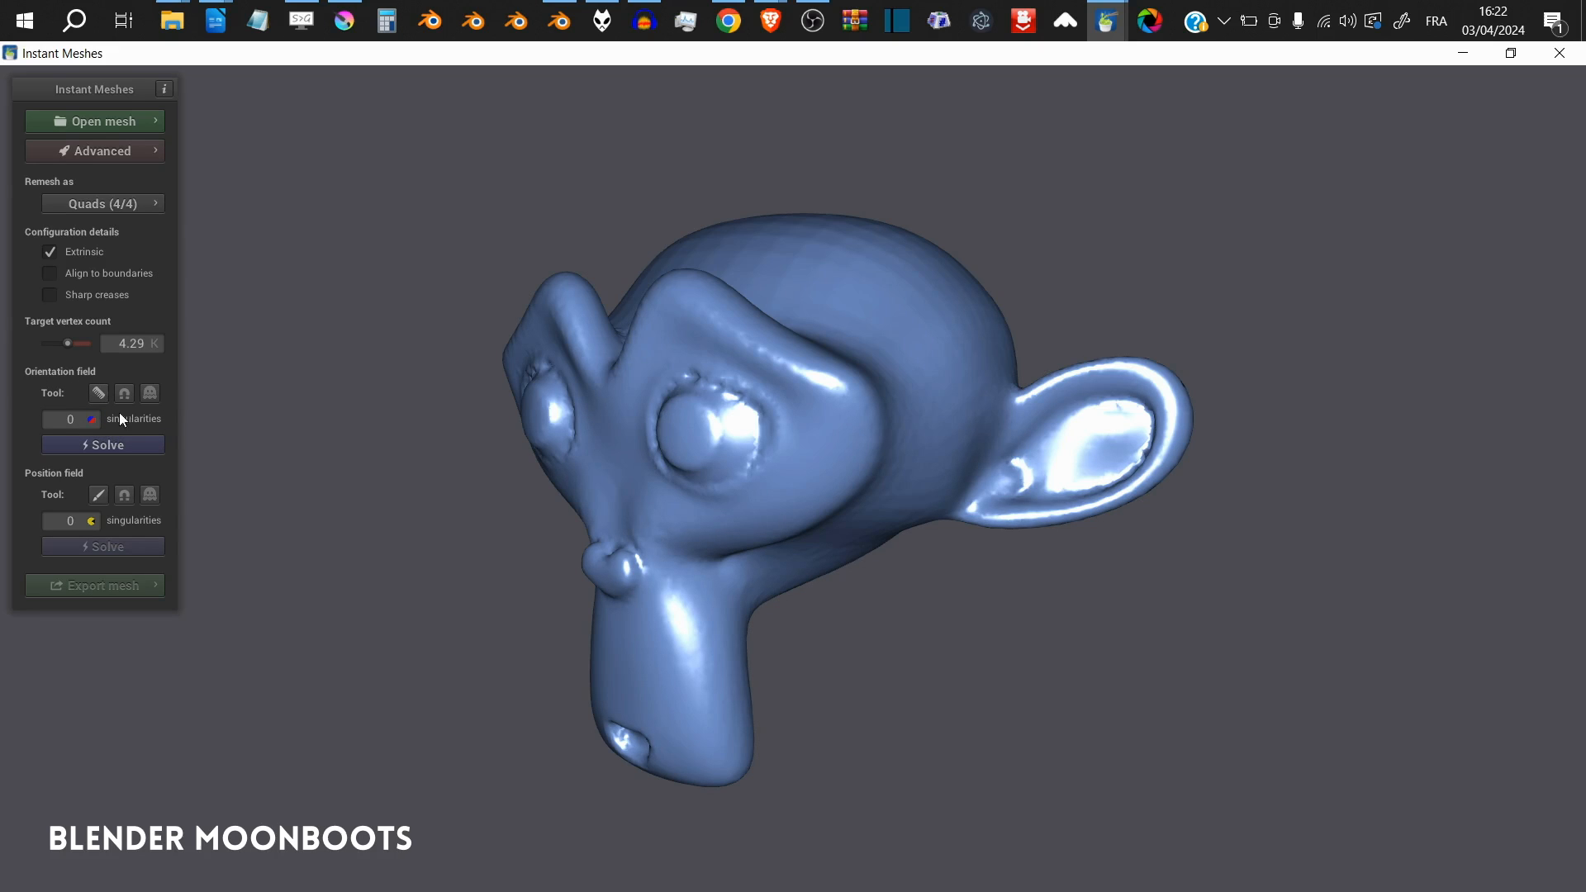
{"action": "left_click_drag", "start_coordinate": [656, 473], "coordinate": [610, 439]}
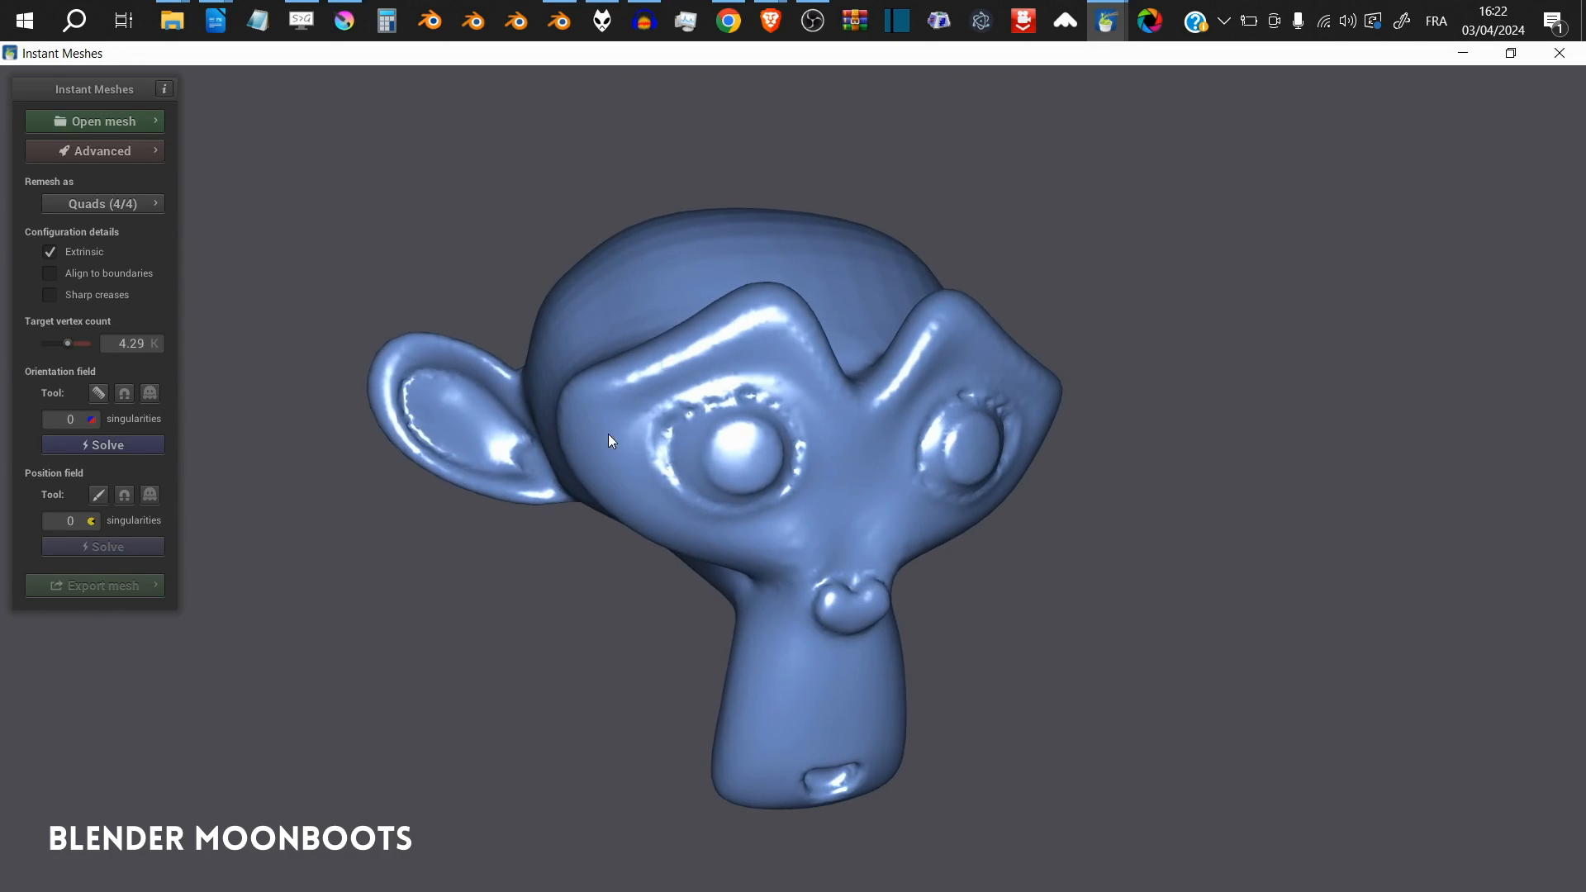
{"action": "left_click", "coordinate": [100, 451]}
{"action": "left_click_drag", "start_coordinate": [831, 388], "coordinate": [683, 473]}
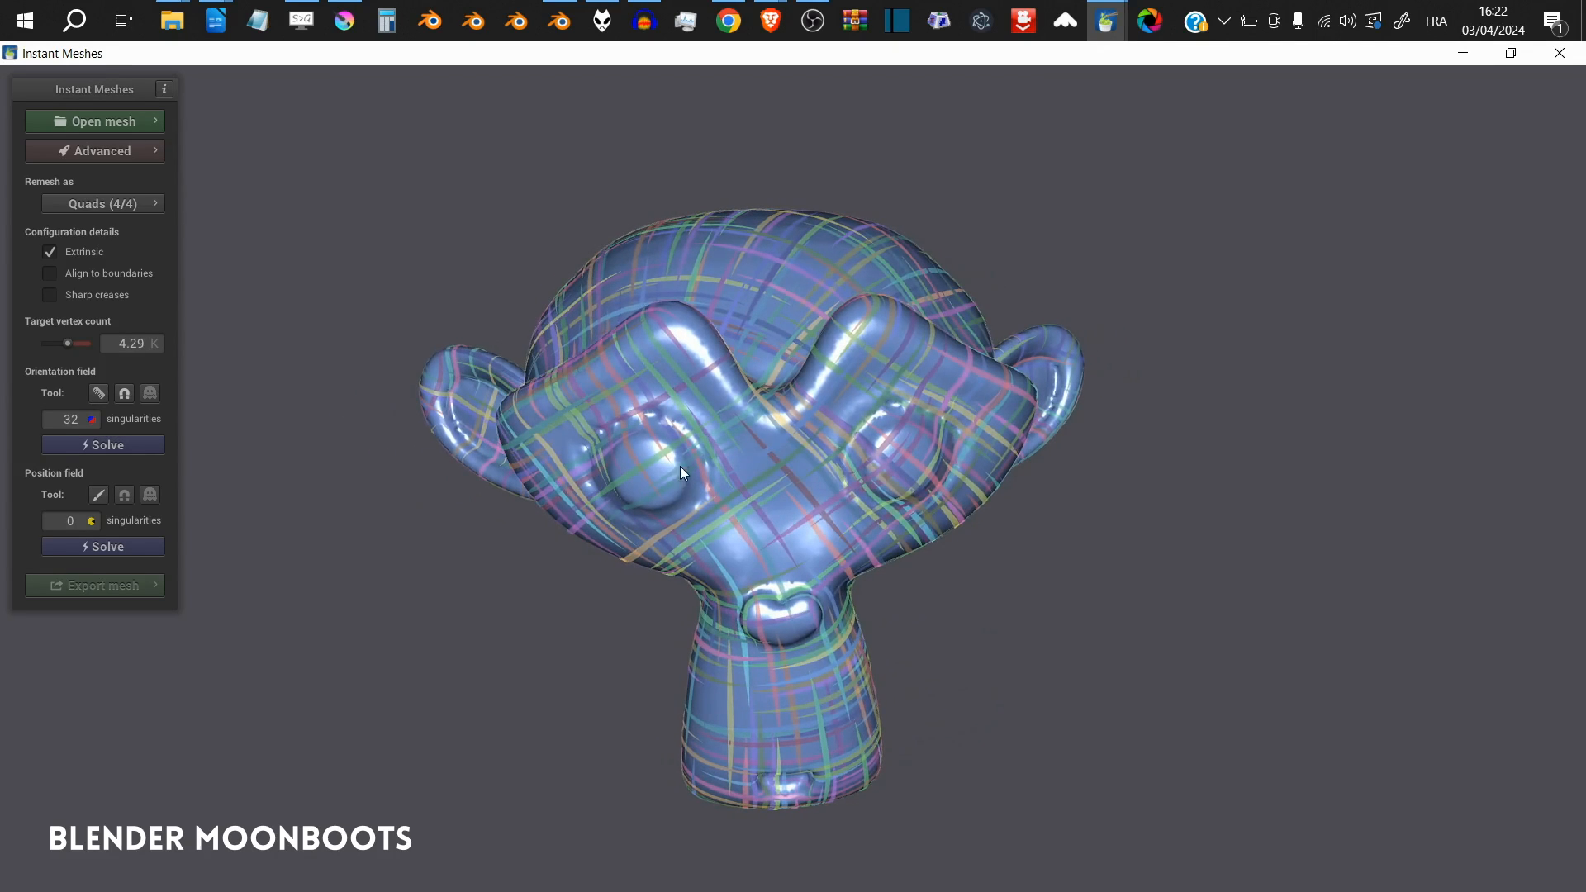
- Comb the orientation field with circular guides around both eyeballs and both eye sockets, replacing the first ring around the second socket
{"action": "left_click", "coordinate": [99, 396]}
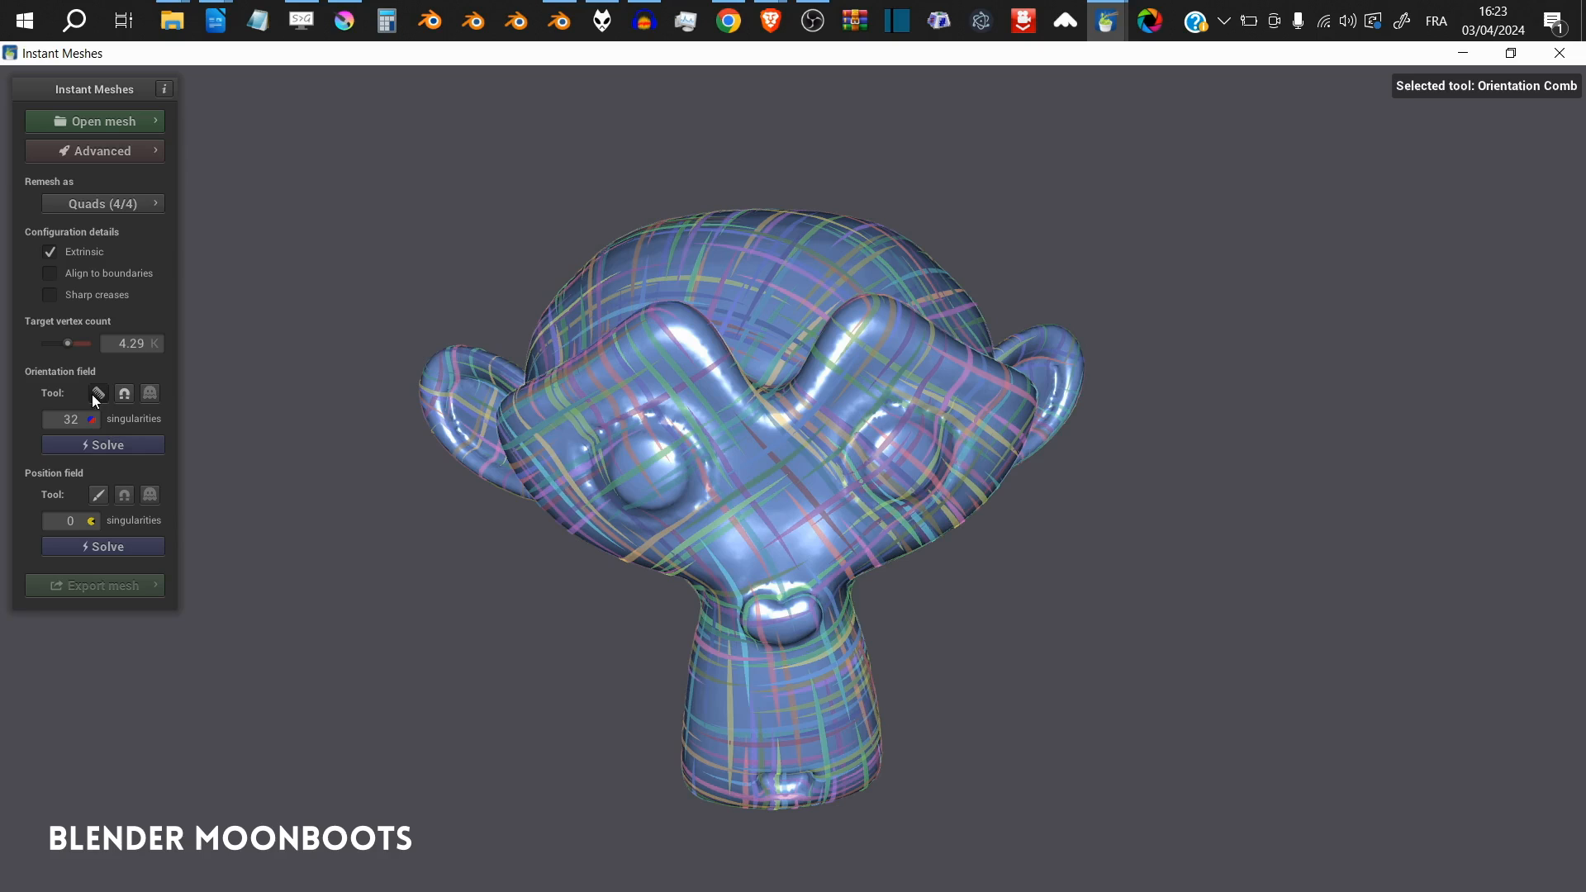
{"action": "mouse_move", "coordinate": [619, 479]}
{"action": "left_mouse_down"}
{"action": "mouse_move", "coordinate": [693, 485]}
{"action": "mouse_move", "coordinate": [653, 459]}
{"action": "left_mouse_up"}
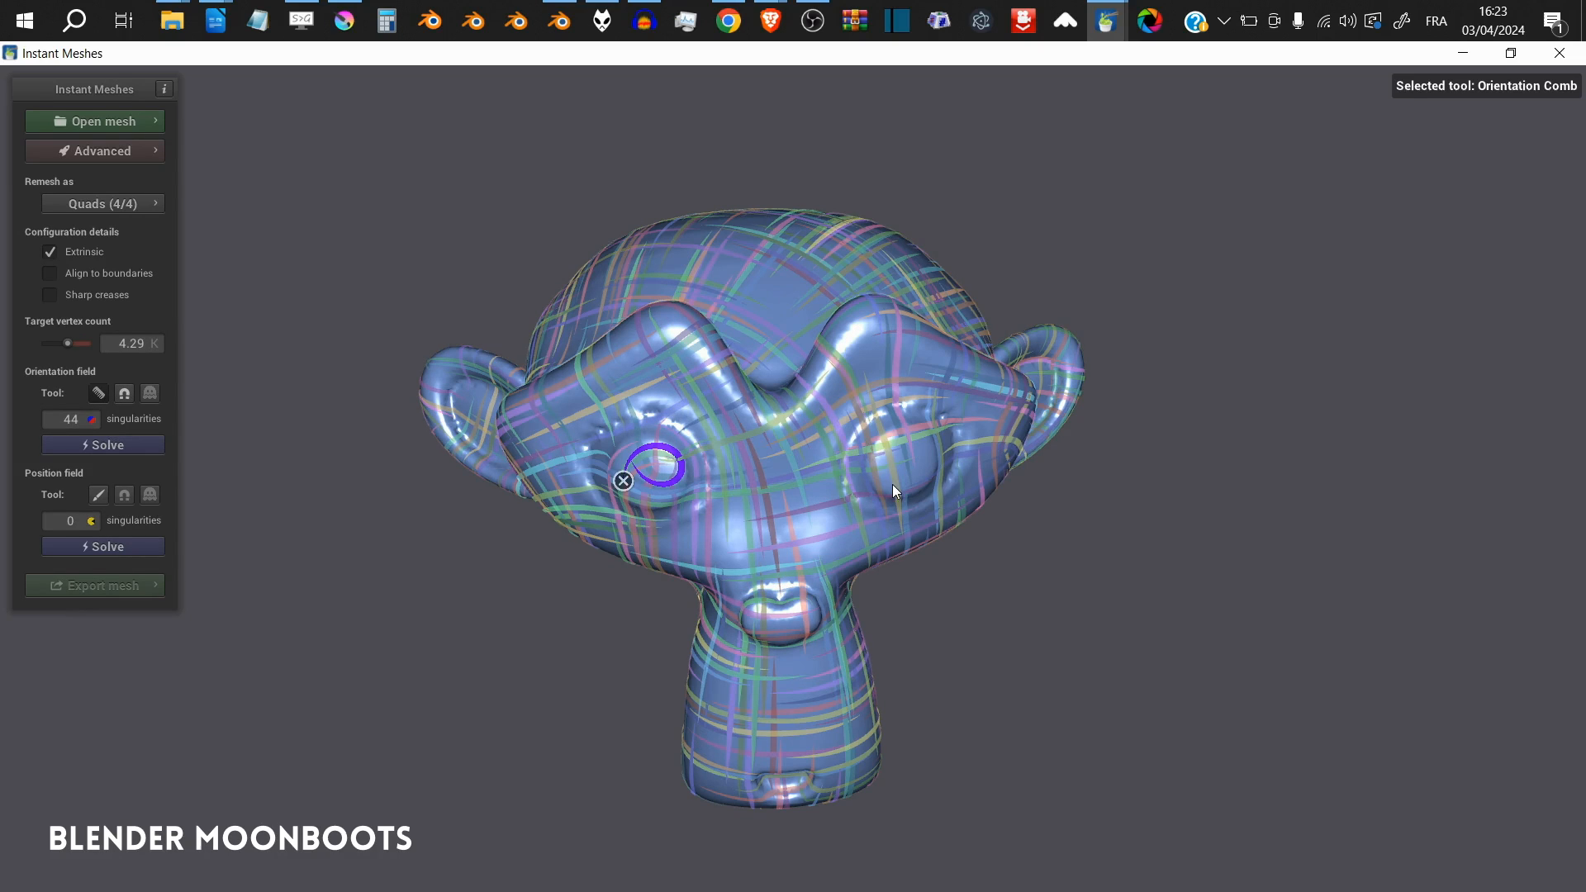
{"action": "left_click_drag", "start_coordinate": [900, 486], "coordinate": [898, 485]}
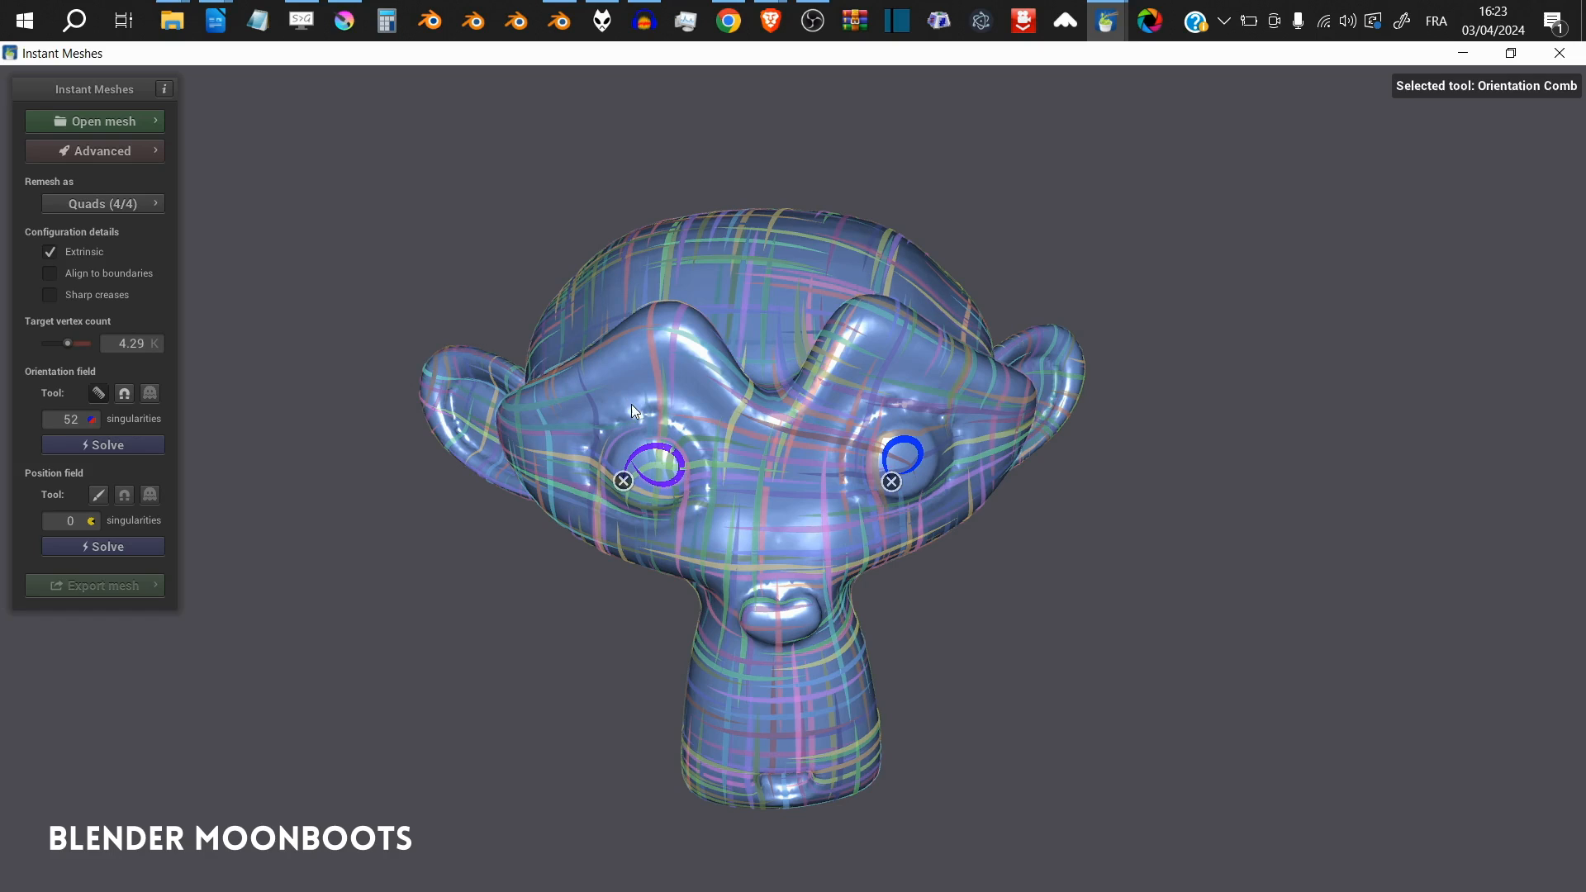
{"action": "left_click_drag", "start_coordinate": [729, 486], "coordinate": [630, 407]}
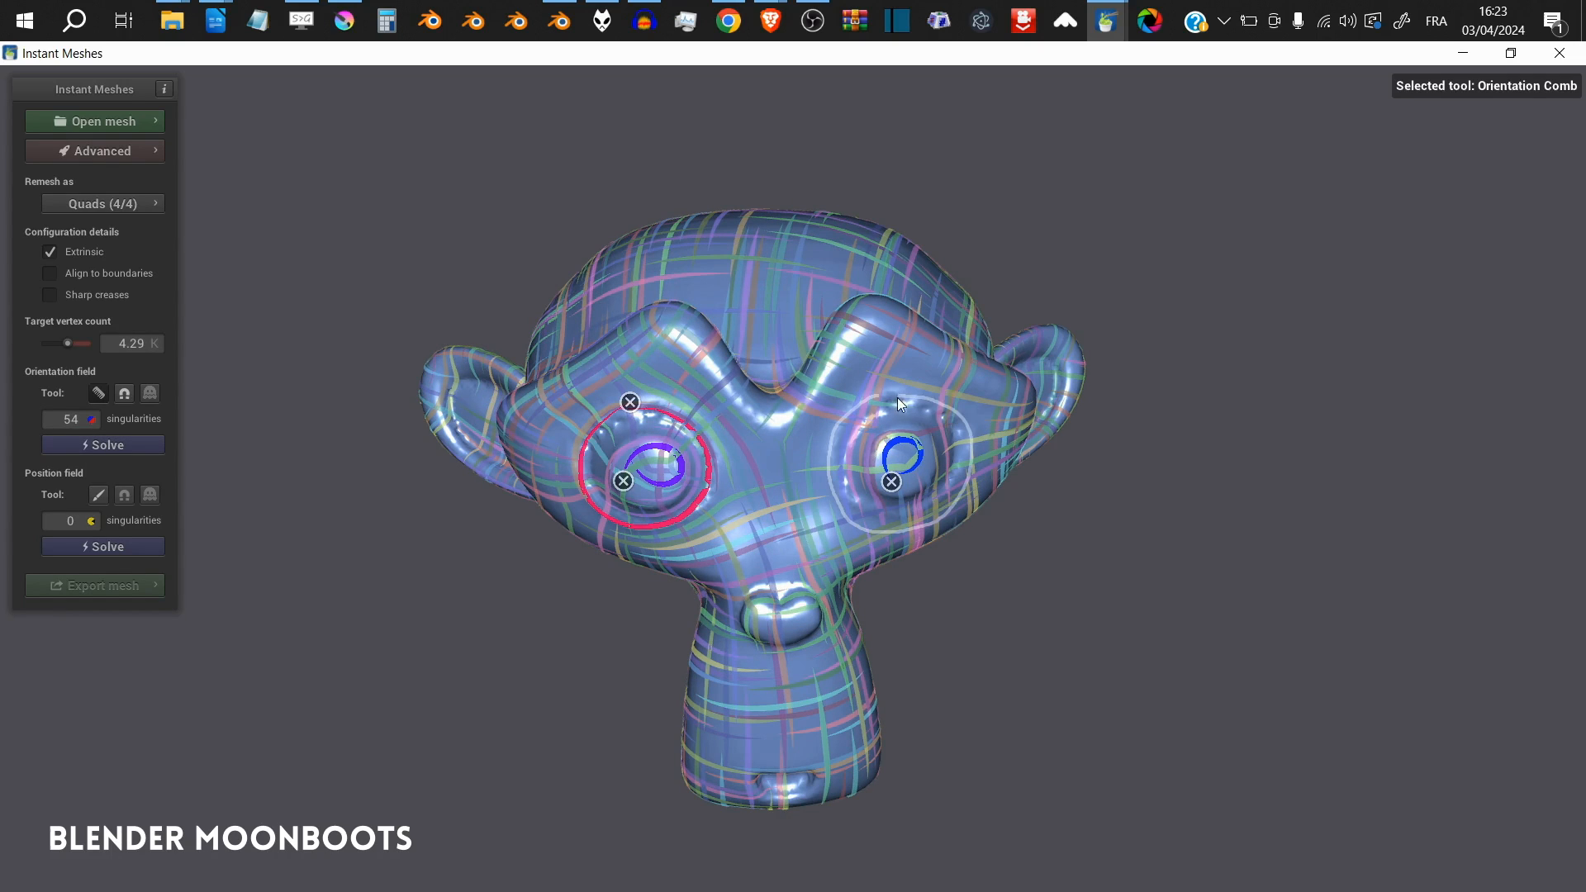
{"action": "left_click_drag", "start_coordinate": [899, 403], "coordinate": [880, 397]}
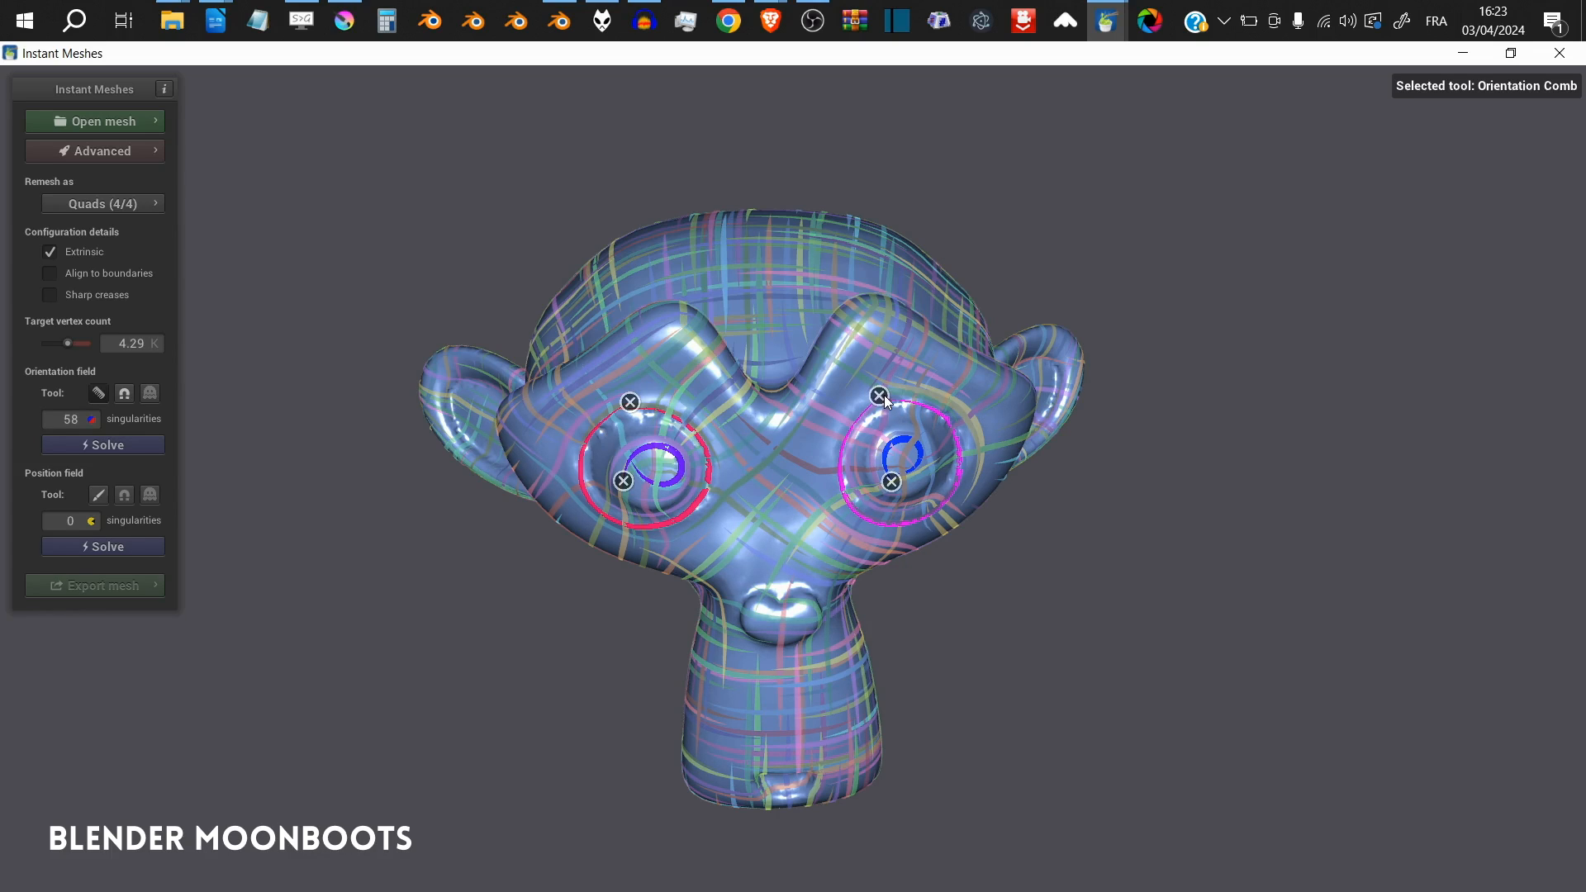
{"action": "left_click", "coordinate": [879, 396]}
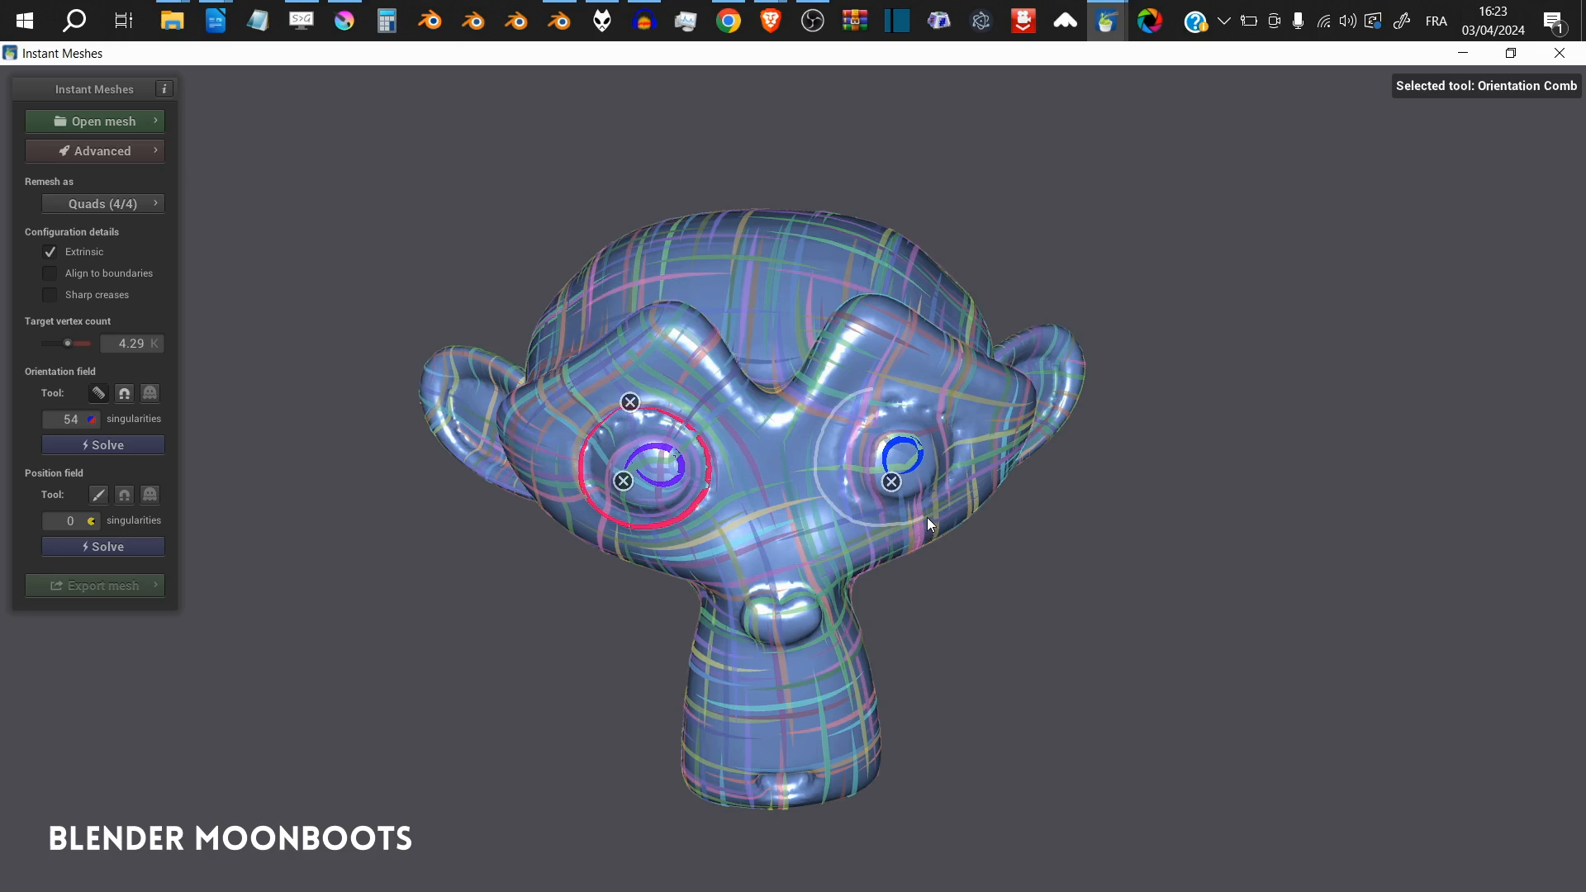
{"action": "left_click_drag", "start_coordinate": [915, 391], "coordinate": [905, 373]}
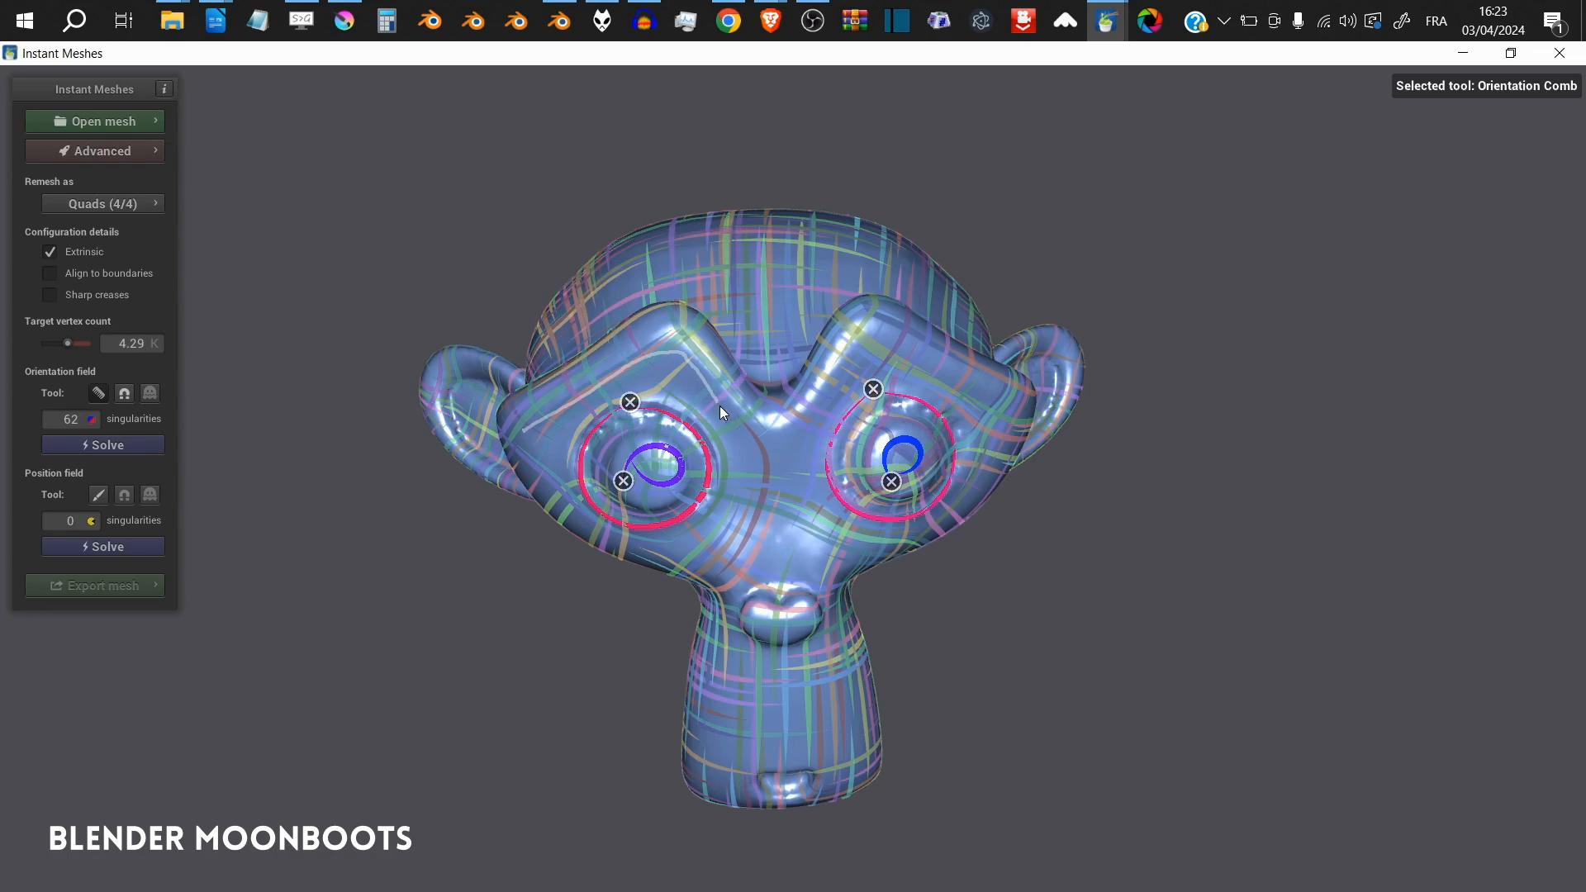
- Comb one orientation guide across both brows and another from between the eyes down the face's centre line to the chin
{"action": "left_click_drag", "start_coordinate": [964, 375], "coordinate": [1011, 408]}
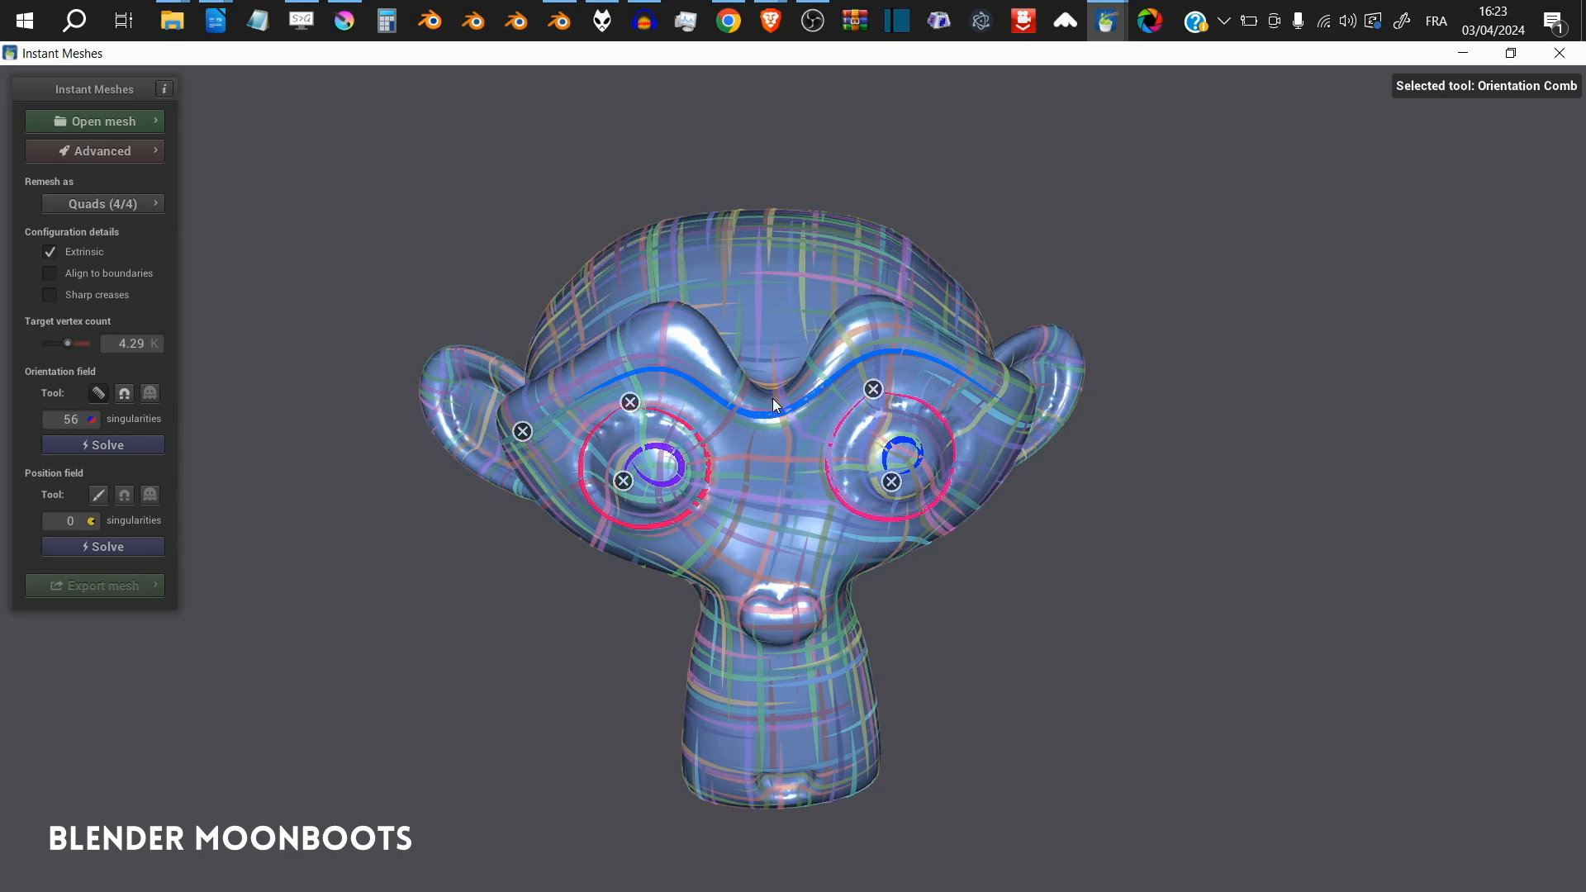
{"action": "left_click_drag", "start_coordinate": [780, 814], "coordinate": [780, 815]}
{"action": "left_click_drag", "start_coordinate": [780, 402], "coordinate": [792, 724]}
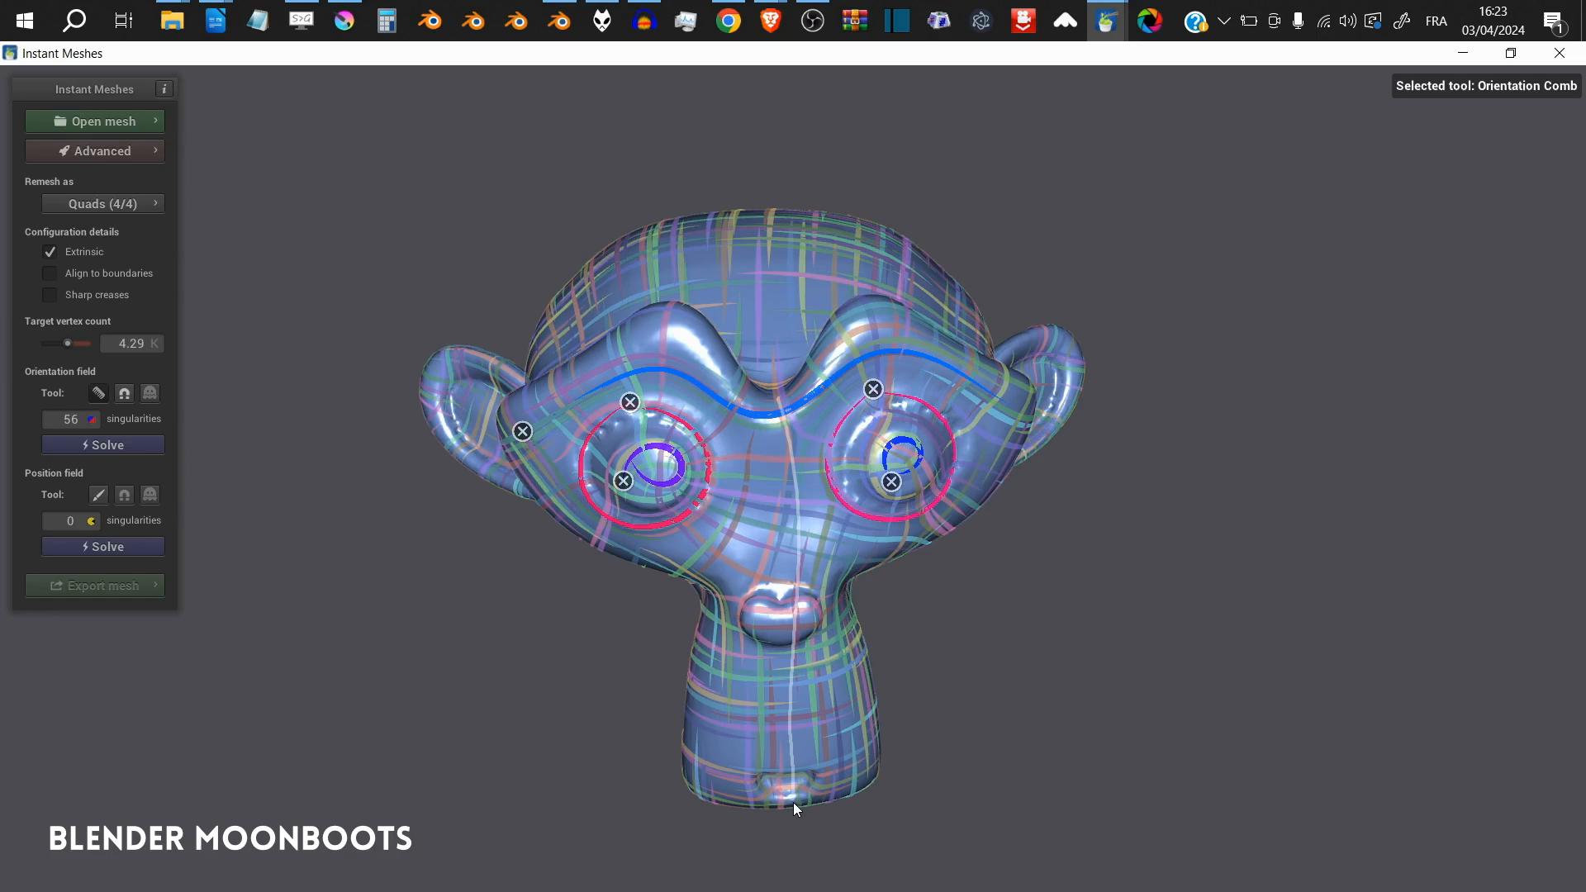
{"action": "left_click_drag", "start_coordinate": [793, 802], "coordinate": [793, 803]}
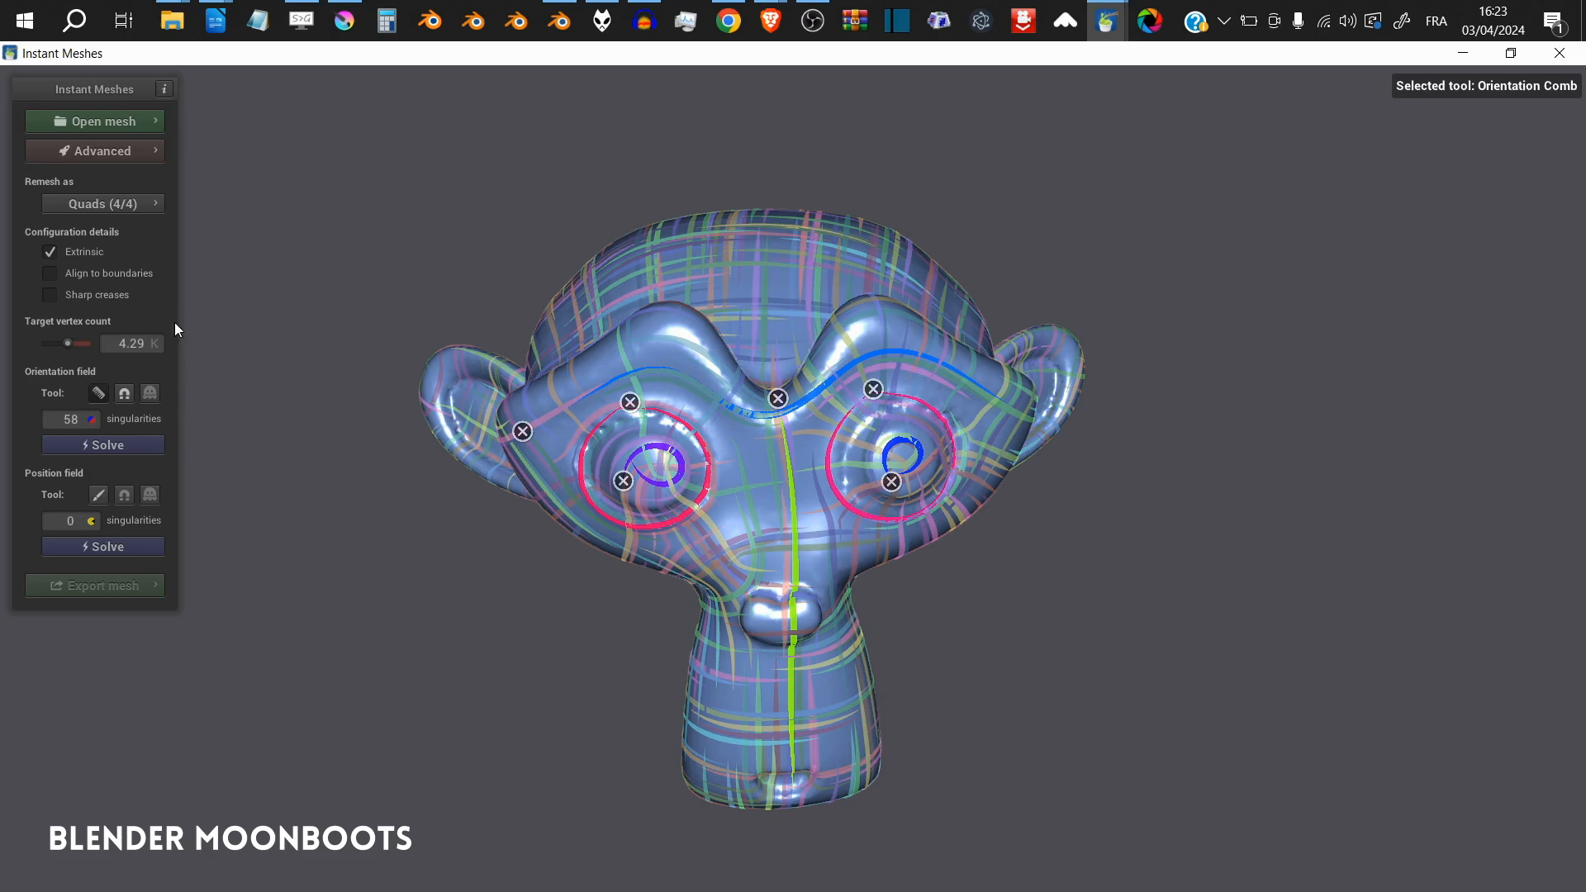
- Add orientation comb strokes across the base of one ear and around its inner rim
{"action": "left_click", "coordinate": [98, 395]}
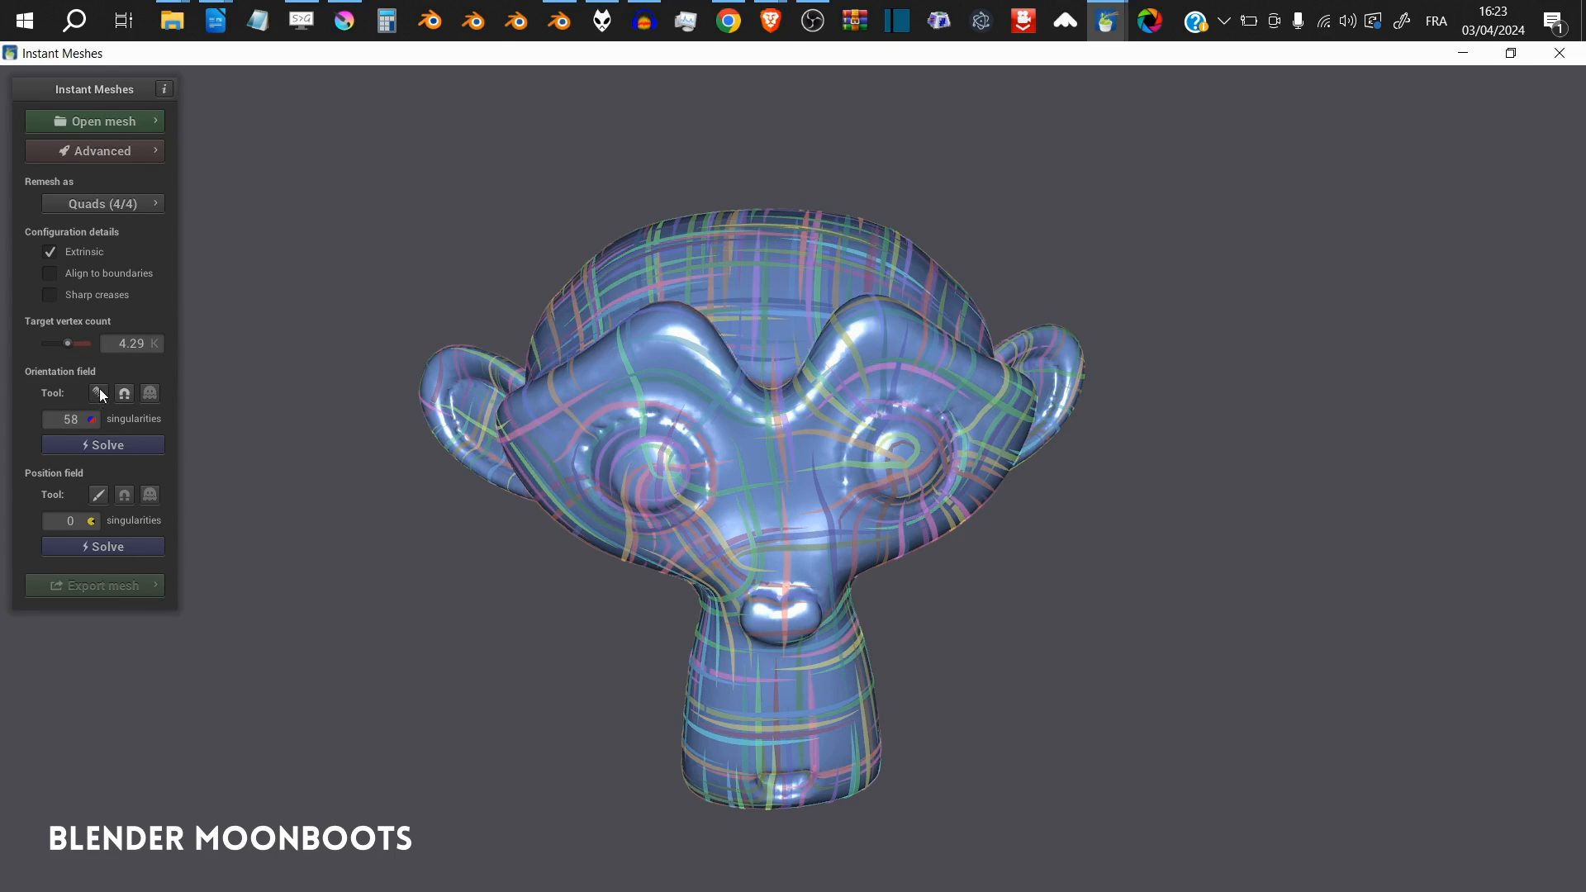
{"action": "mouse_move", "coordinate": [605, 511]}
{"action": "left_mouse_down"}
{"action": "mouse_move", "coordinate": [899, 517]}
{"action": "mouse_move", "coordinate": [858, 527]}
{"action": "mouse_move", "coordinate": [881, 523]}
{"action": "left_mouse_up"}
{"action": "left_click", "coordinate": [97, 393]}
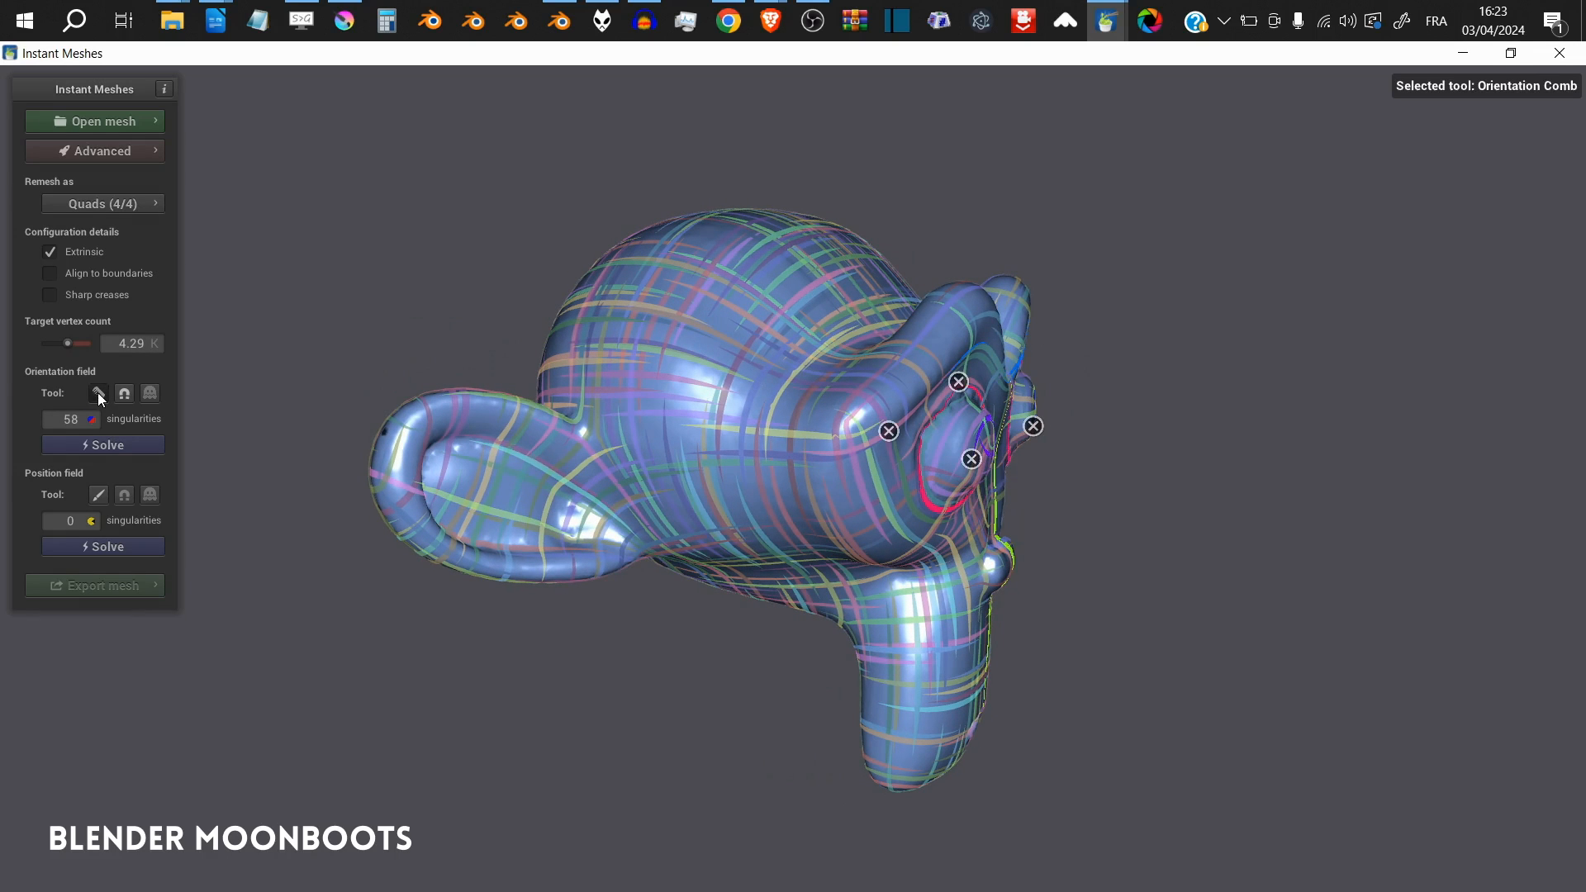
{"action": "left_click_drag", "start_coordinate": [578, 558], "coordinate": [560, 419]}
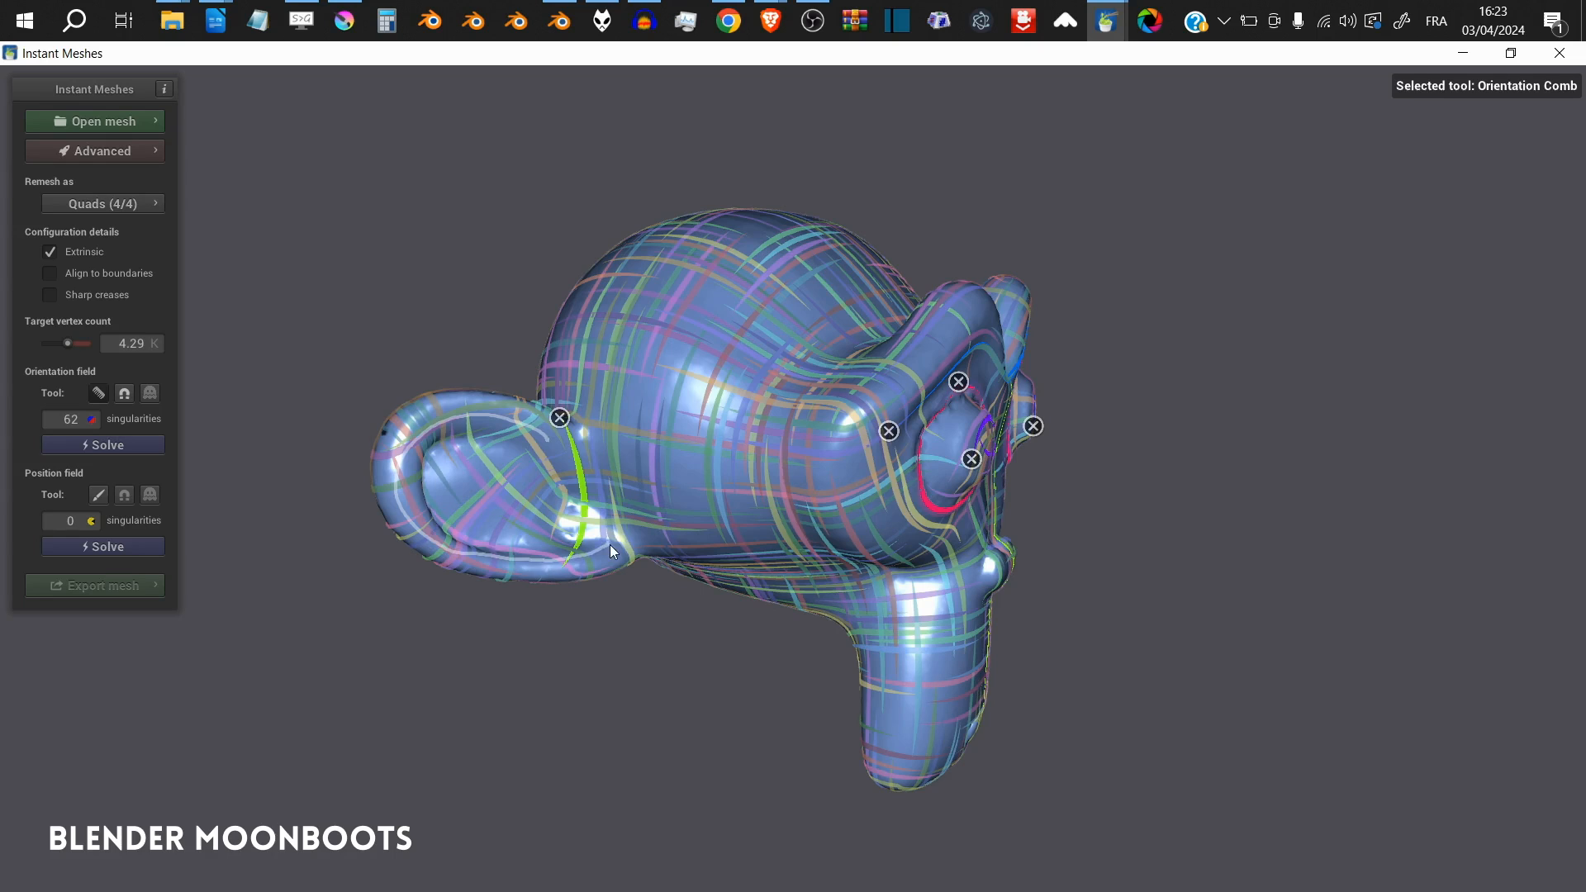
{"action": "left_click_drag", "start_coordinate": [499, 554], "coordinate": [548, 442]}
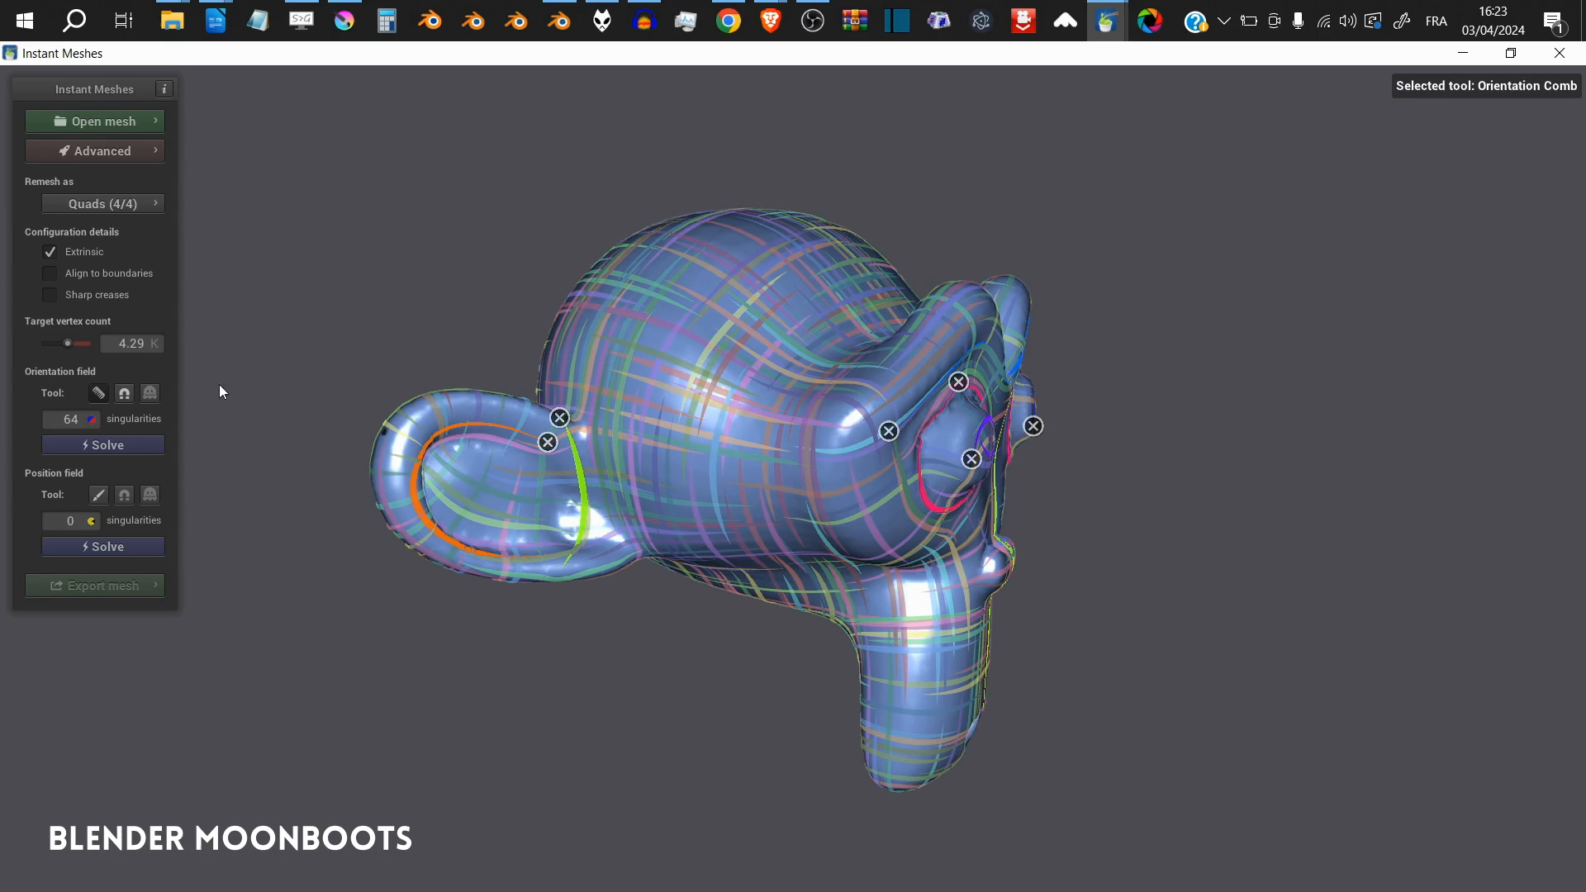
- Comb an orientation guide along the base of the same ear on the back of the head
{"action": "left_click", "coordinate": [103, 396]}
{"action": "mouse_move", "coordinate": [845, 483]}
{"action": "left_mouse_down"}
{"action": "mouse_move", "coordinate": [641, 562]}
{"action": "mouse_move", "coordinate": [608, 528]}
{"action": "left_mouse_up"}
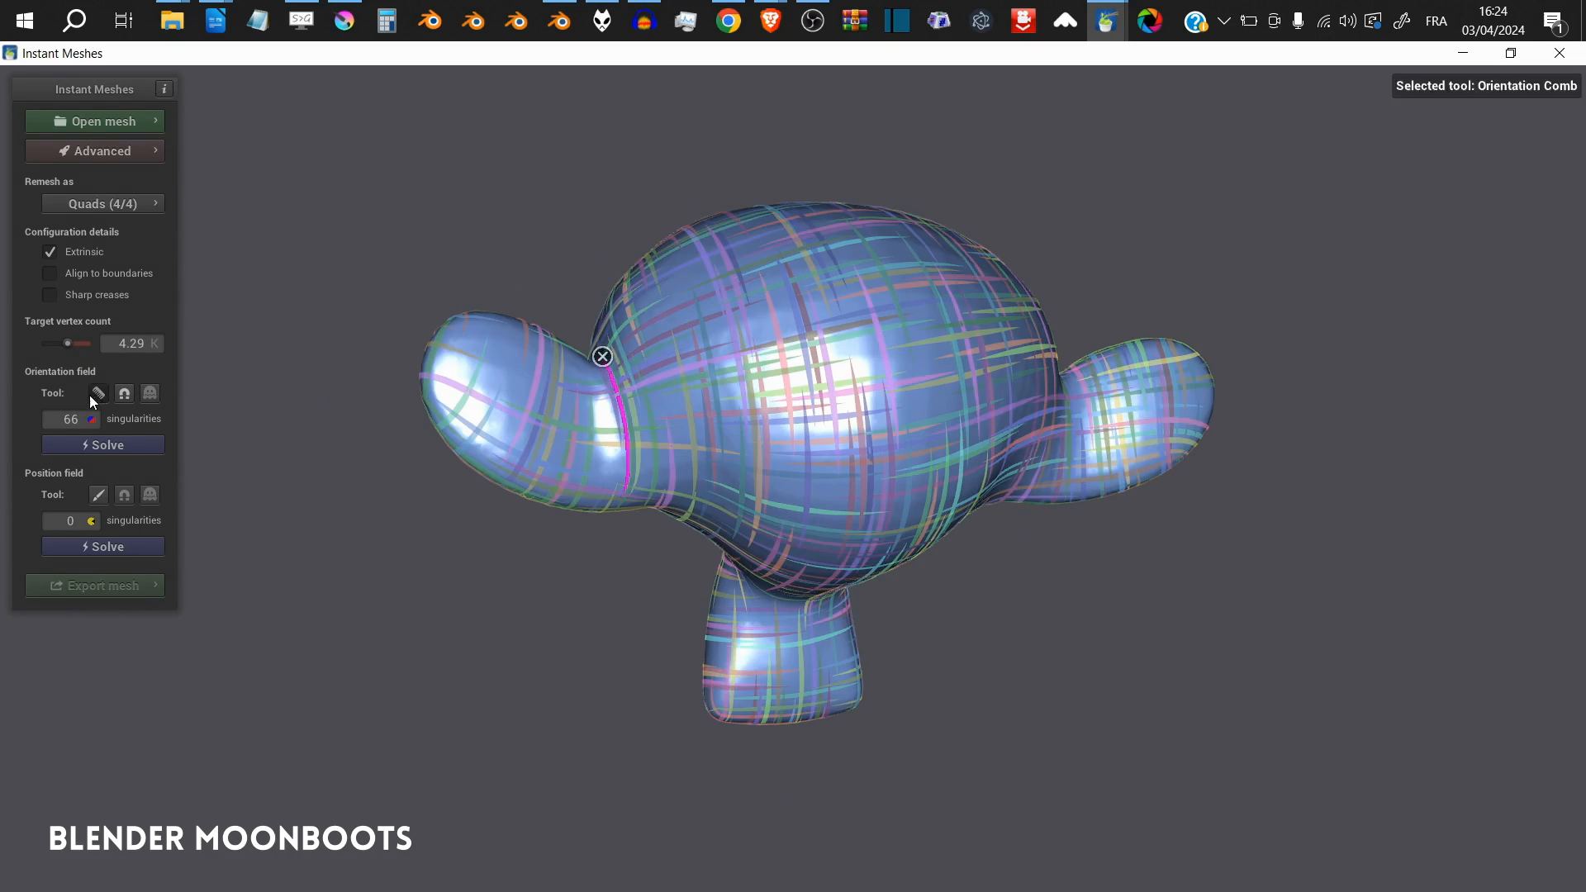
{"action": "left_click", "coordinate": [91, 397]}
{"action": "left_click_drag", "start_coordinate": [296, 394], "coordinate": [926, 376]}
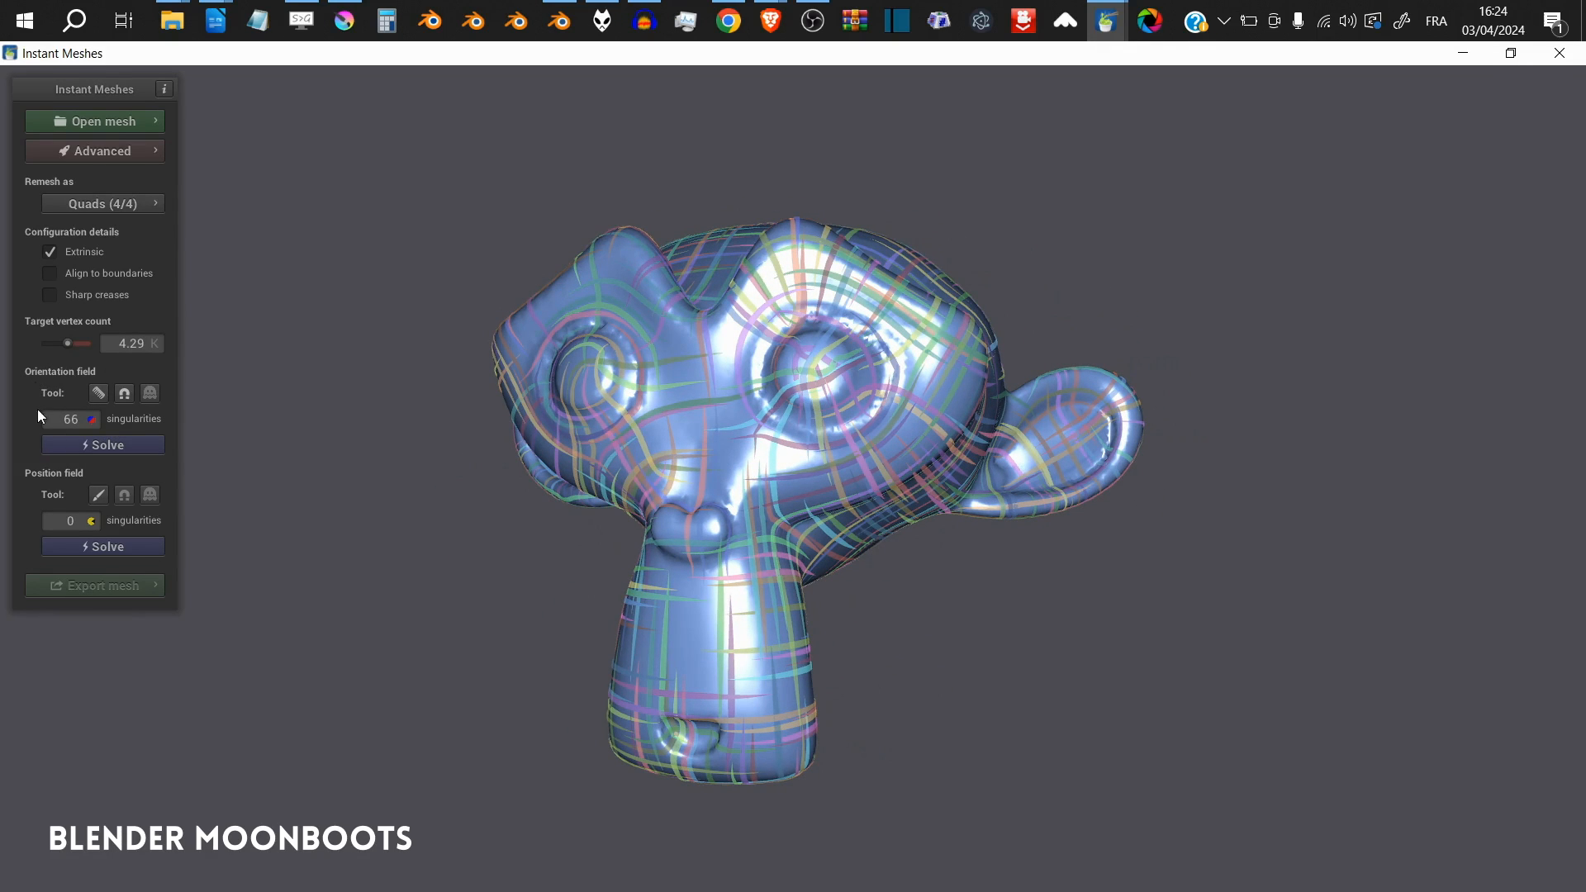
- Solve the position field and check the resulting quad grid on the face
{"action": "left_click", "coordinate": [112, 547]}
{"action": "left_click", "coordinate": [106, 548]}
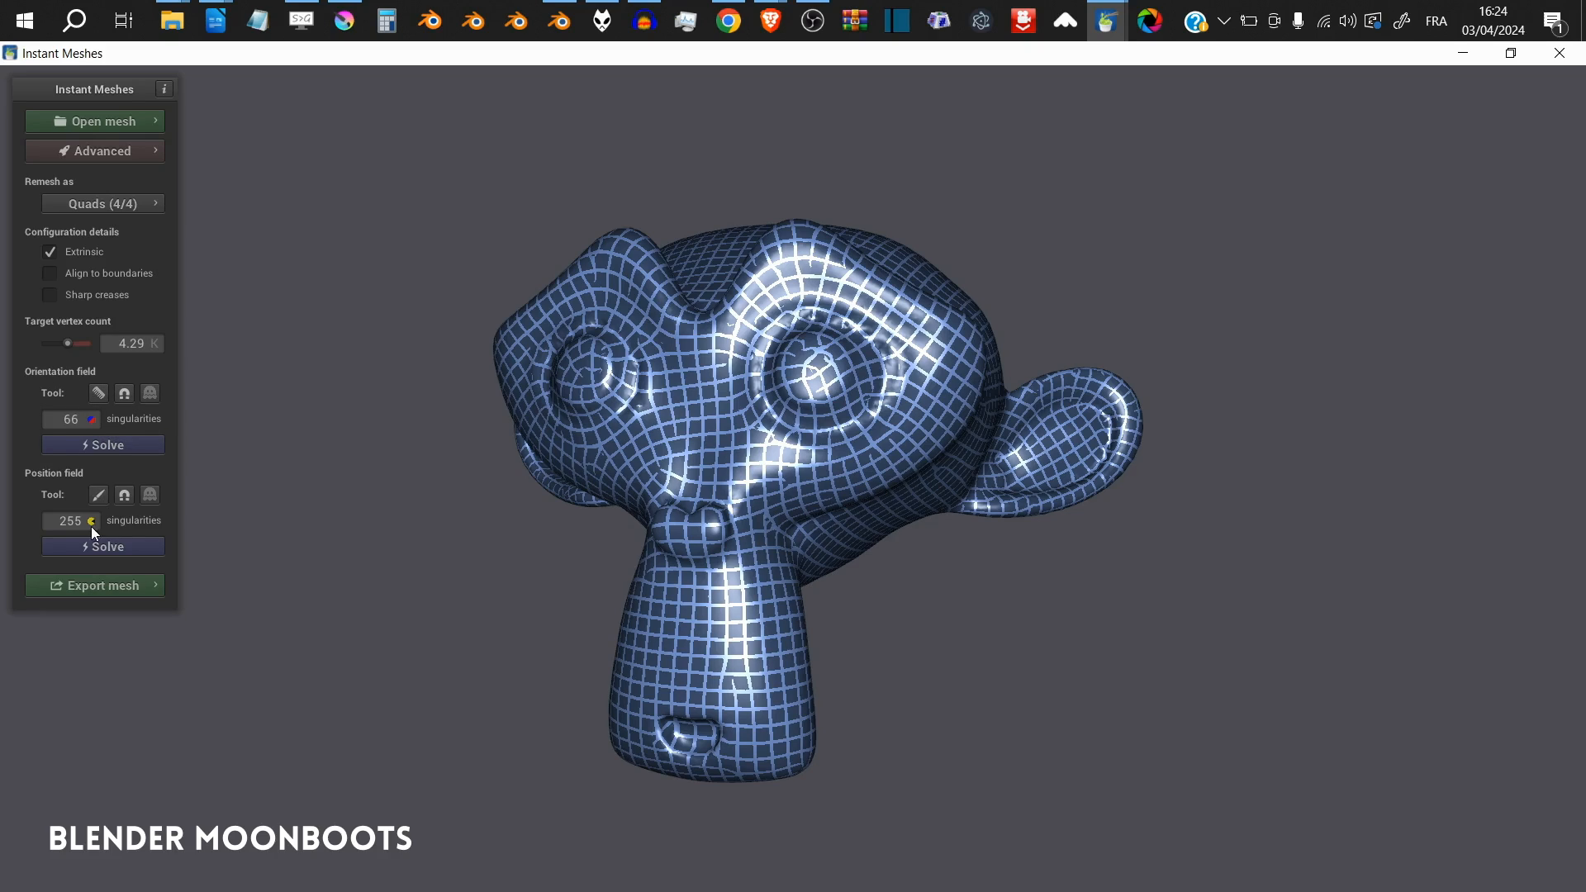
{"action": "left_click_drag", "start_coordinate": [508, 593], "coordinate": [553, 493]}
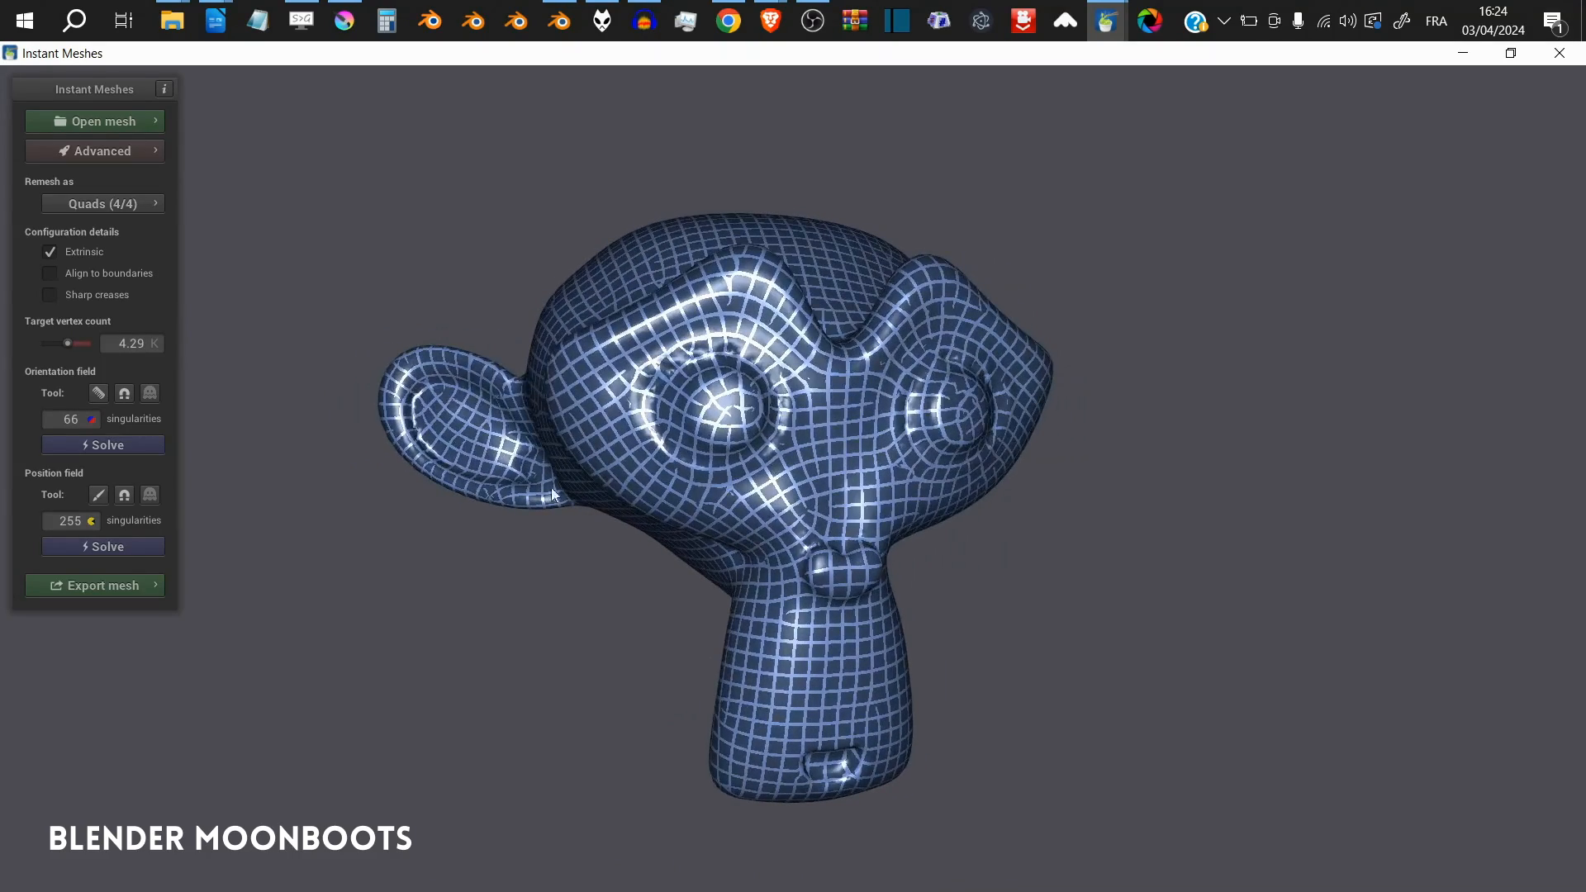
- Draw an Edge Brush loop around the nose to guide the edge flow there
{"action": "left_click", "coordinate": [98, 497]}
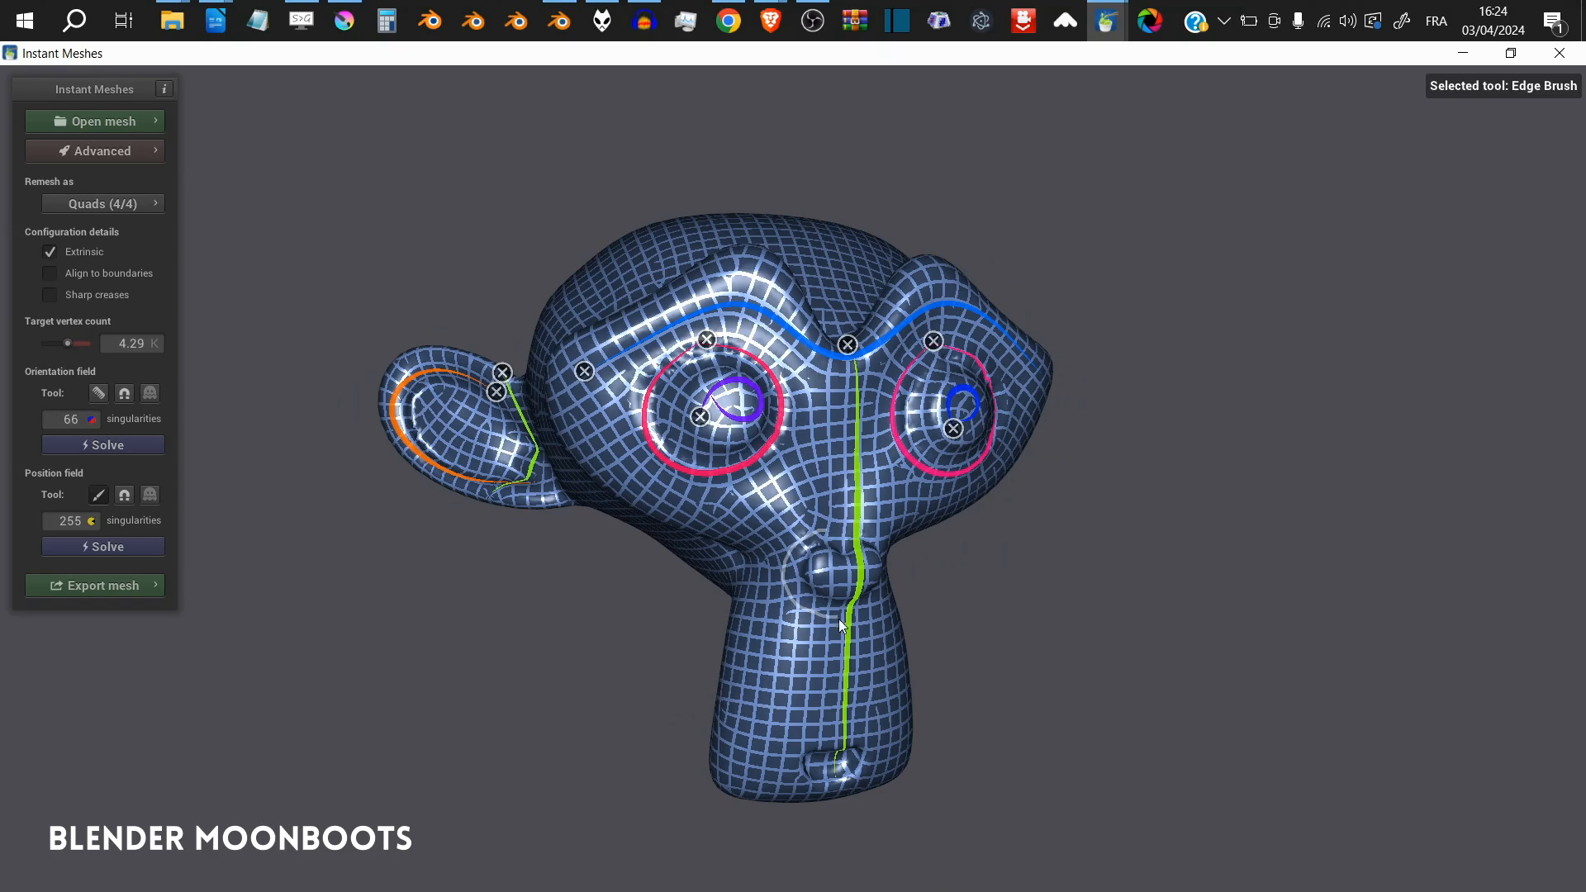
{"action": "left_click_drag", "start_coordinate": [866, 541], "coordinate": [825, 531]}
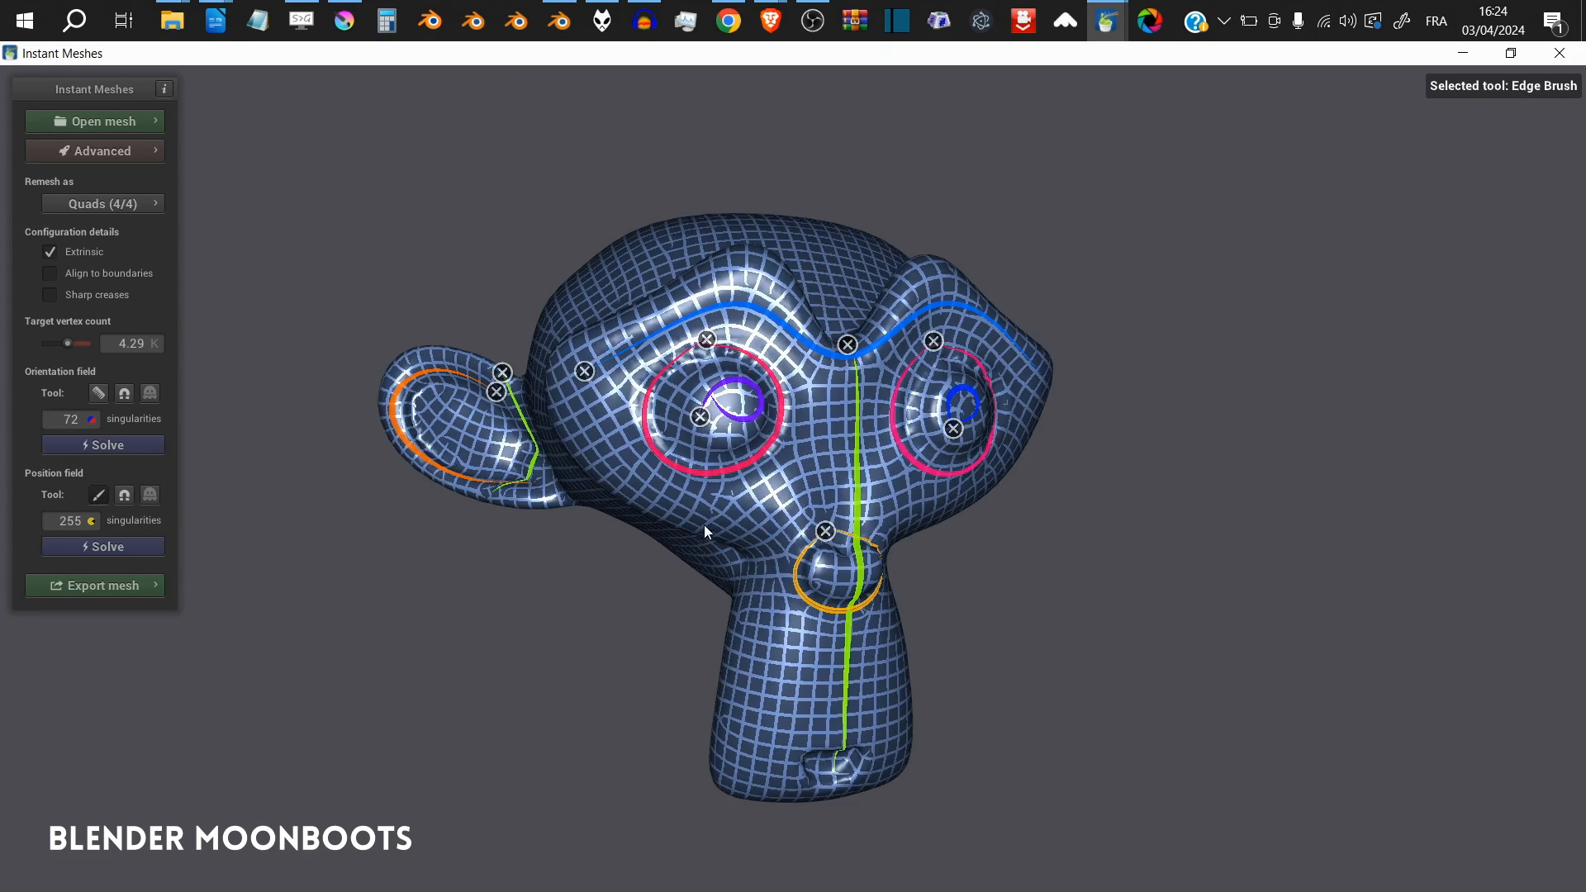
{"action": "left_click", "coordinate": [99, 496]}
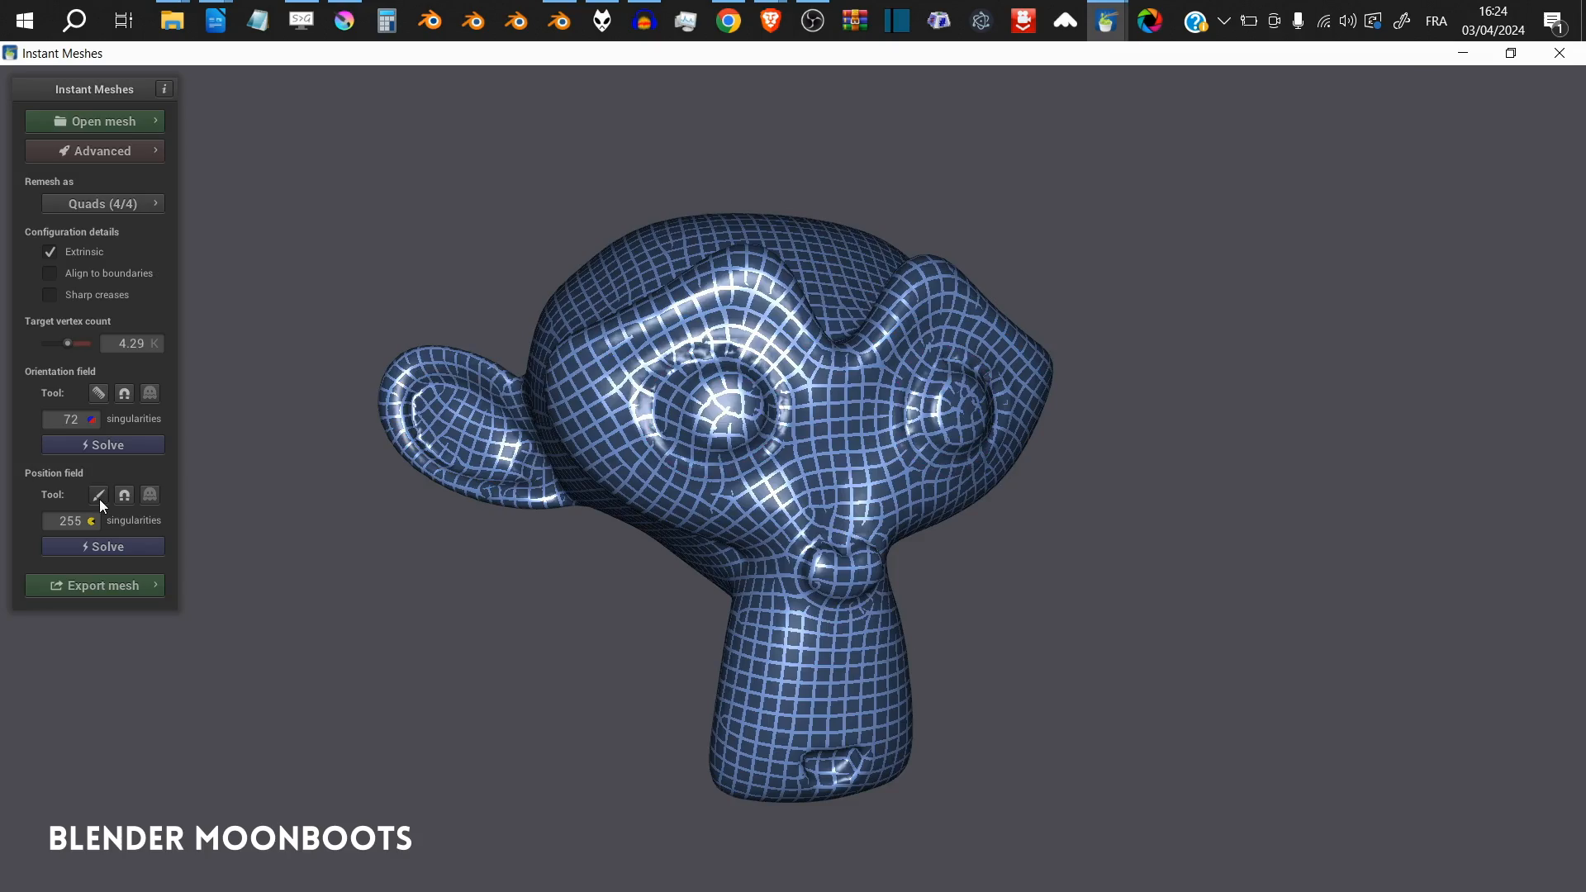
{"action": "mouse_move", "coordinate": [529, 529]}
{"action": "left_mouse_down"}
{"action": "mouse_move", "coordinate": [854, 552]}
{"action": "mouse_move", "coordinate": [987, 484]}
{"action": "mouse_move", "coordinate": [1073, 397]}
{"action": "mouse_move", "coordinate": [1003, 360]}
{"action": "mouse_move", "coordinate": [734, 616]}
{"action": "mouse_move", "coordinate": [834, 399]}
{"action": "mouse_move", "coordinate": [1071, 339]}
{"action": "mouse_move", "coordinate": [851, 438]}
{"action": "left_mouse_up"}
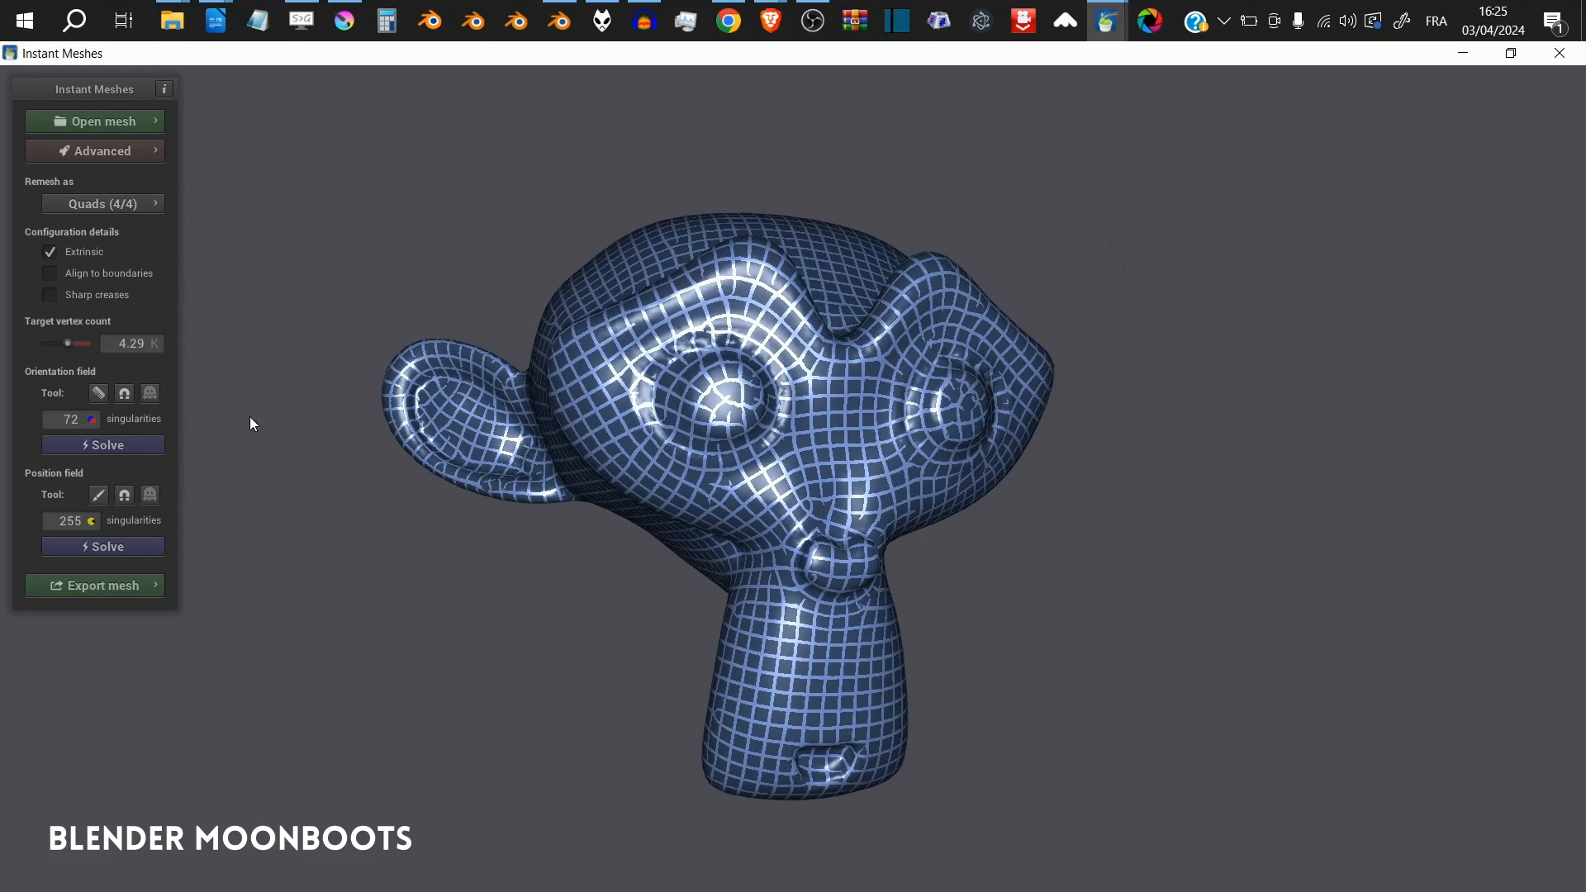
- Extract the remeshed head and save it as suzanne2.obj in the Téléchargements folder
{"action": "left_click", "coordinate": [99, 587]}
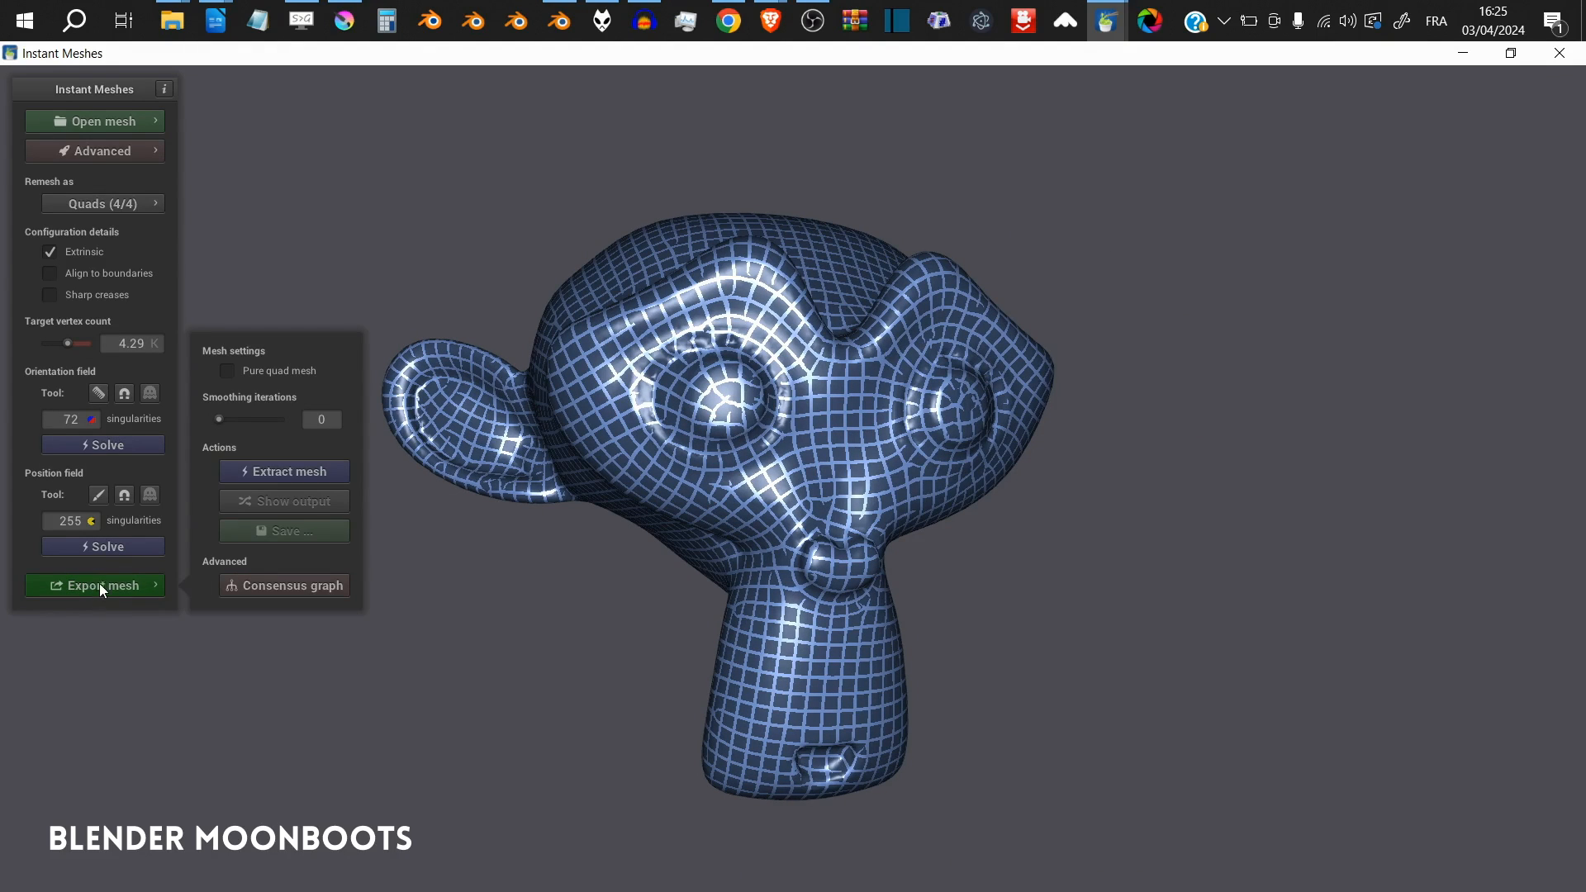
{"action": "left_click", "coordinate": [285, 472]}
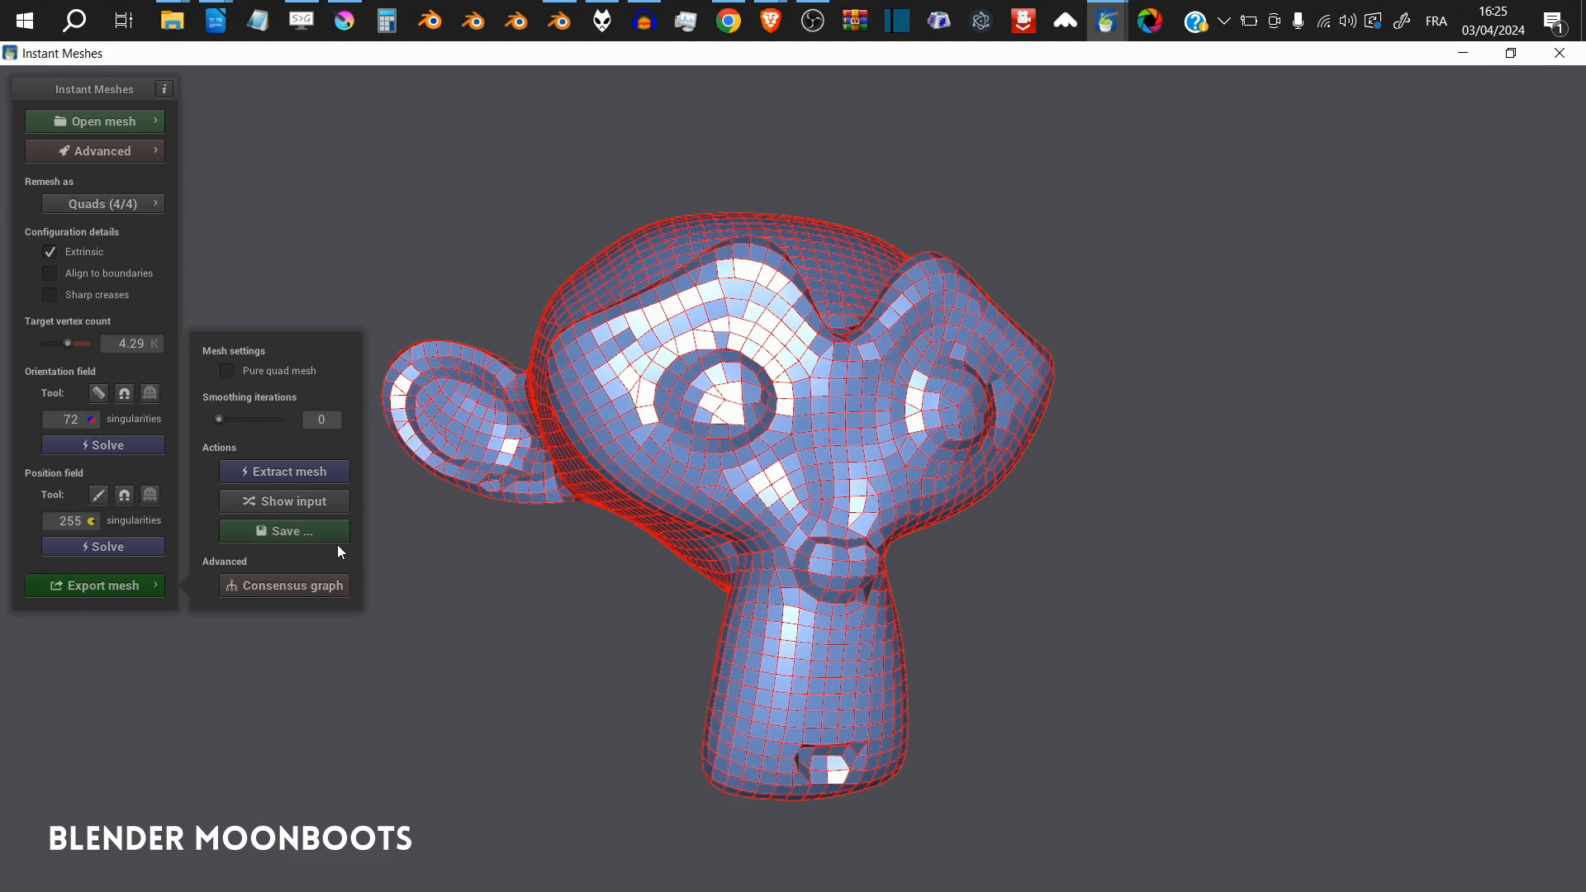
{"action": "left_click", "coordinate": [285, 533]}
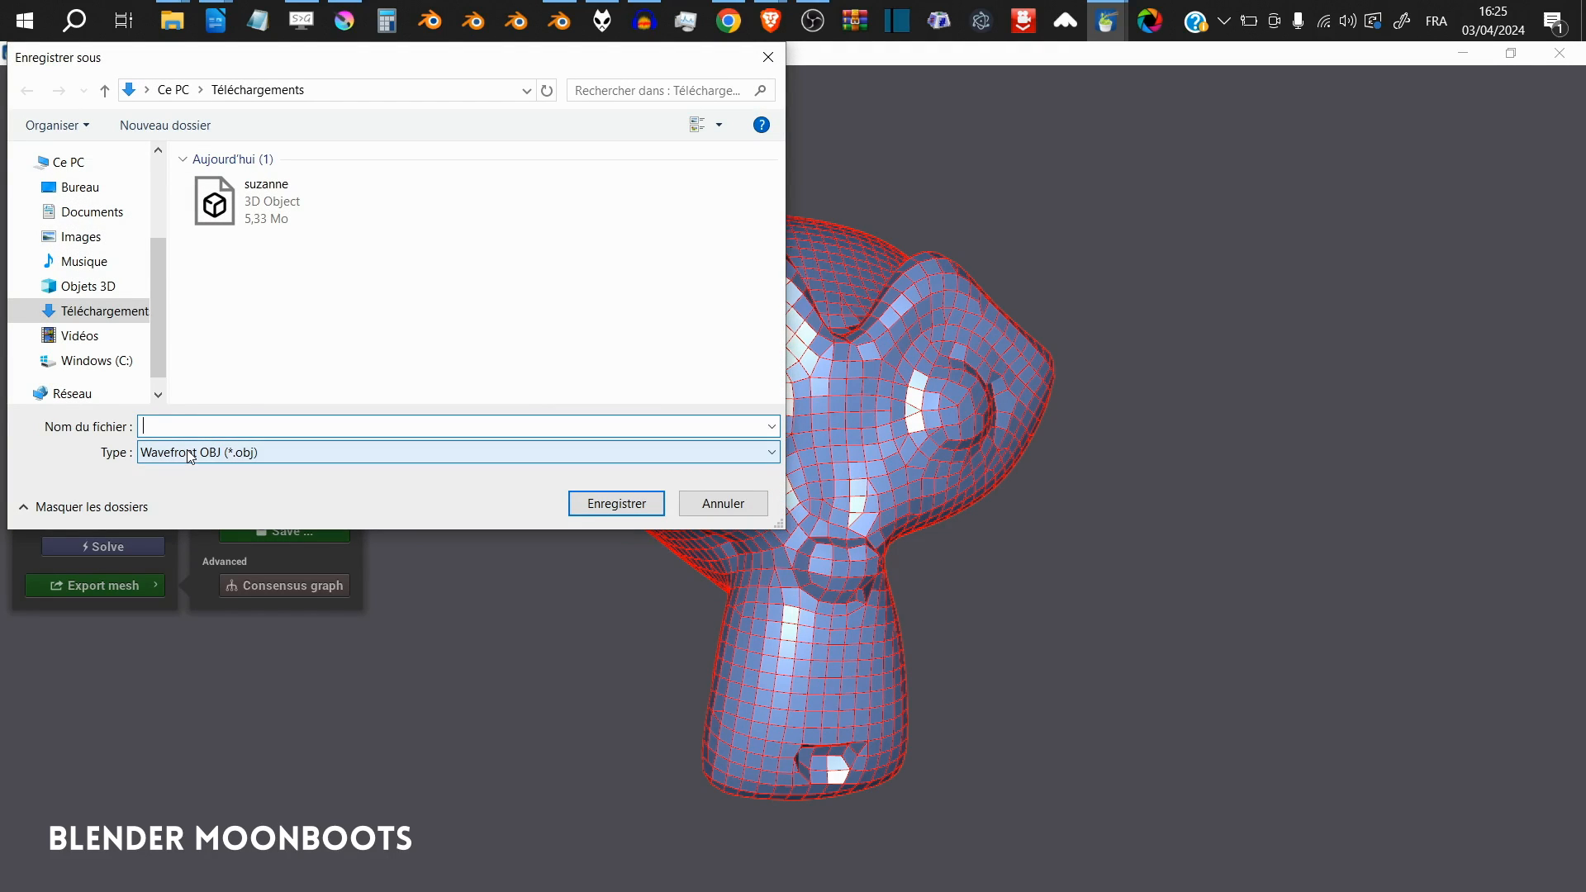
{"action": "type", "text": "suzanne"}
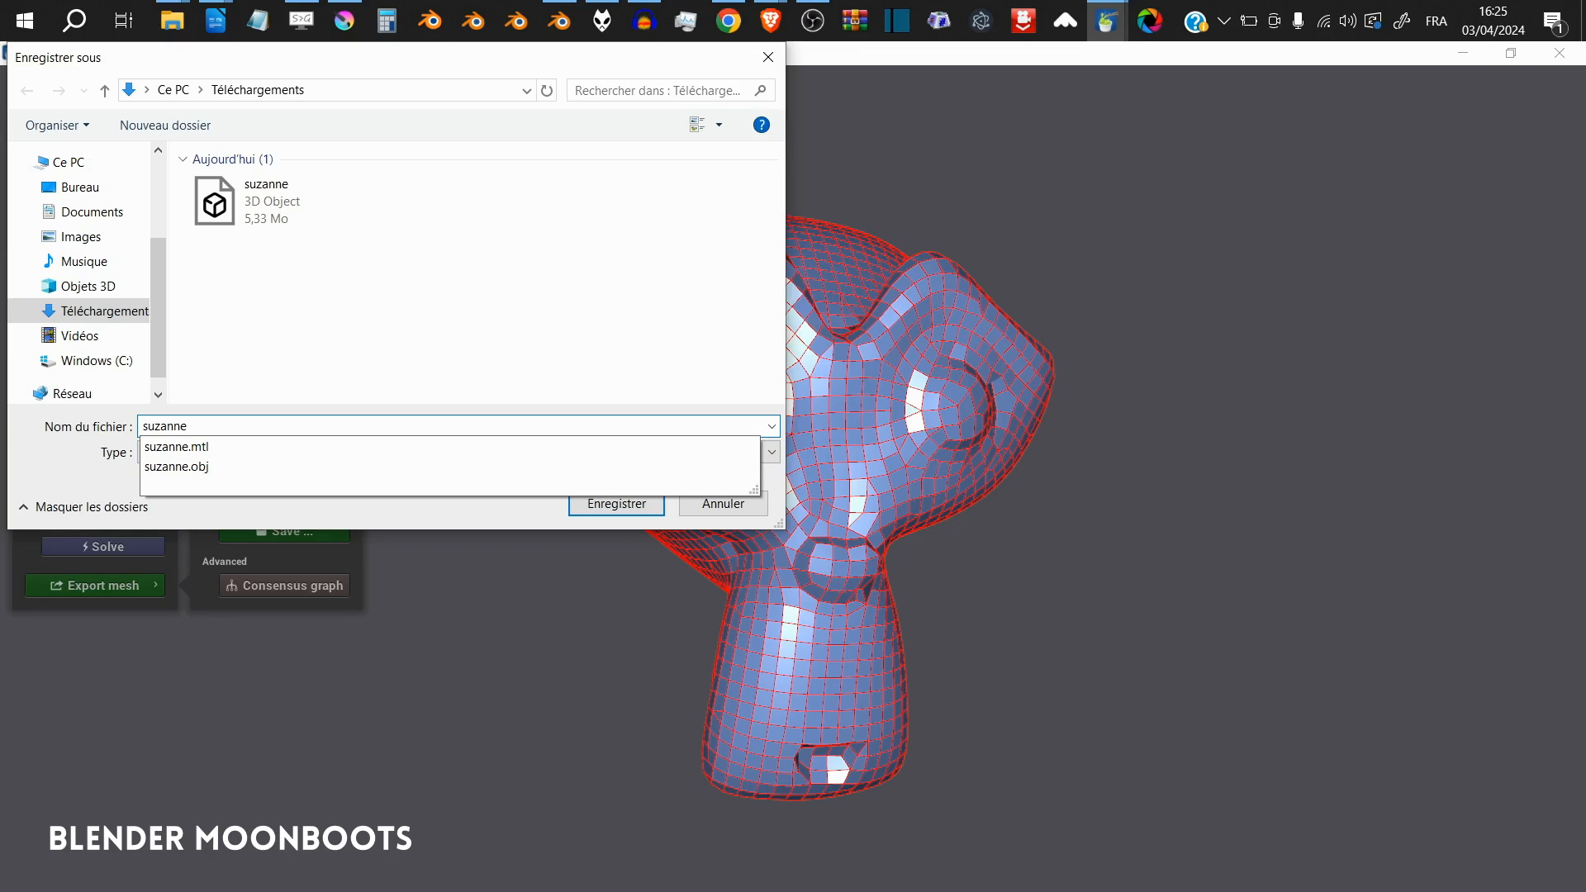
{"action": "type", "text": "2.obj"}
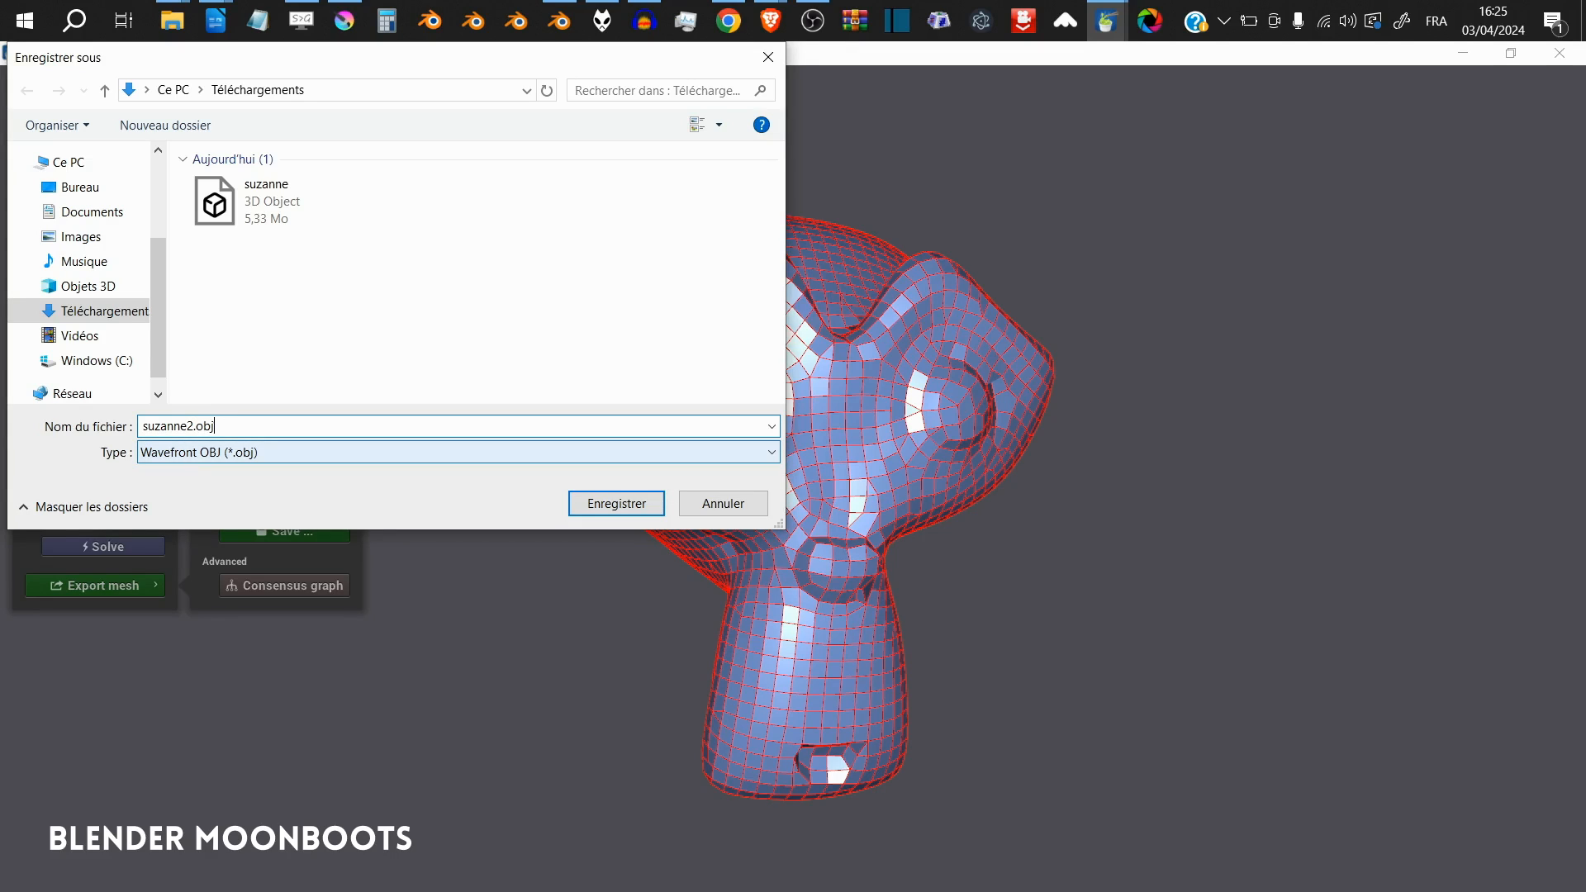
{"action": "left_click", "coordinate": [600, 510]}
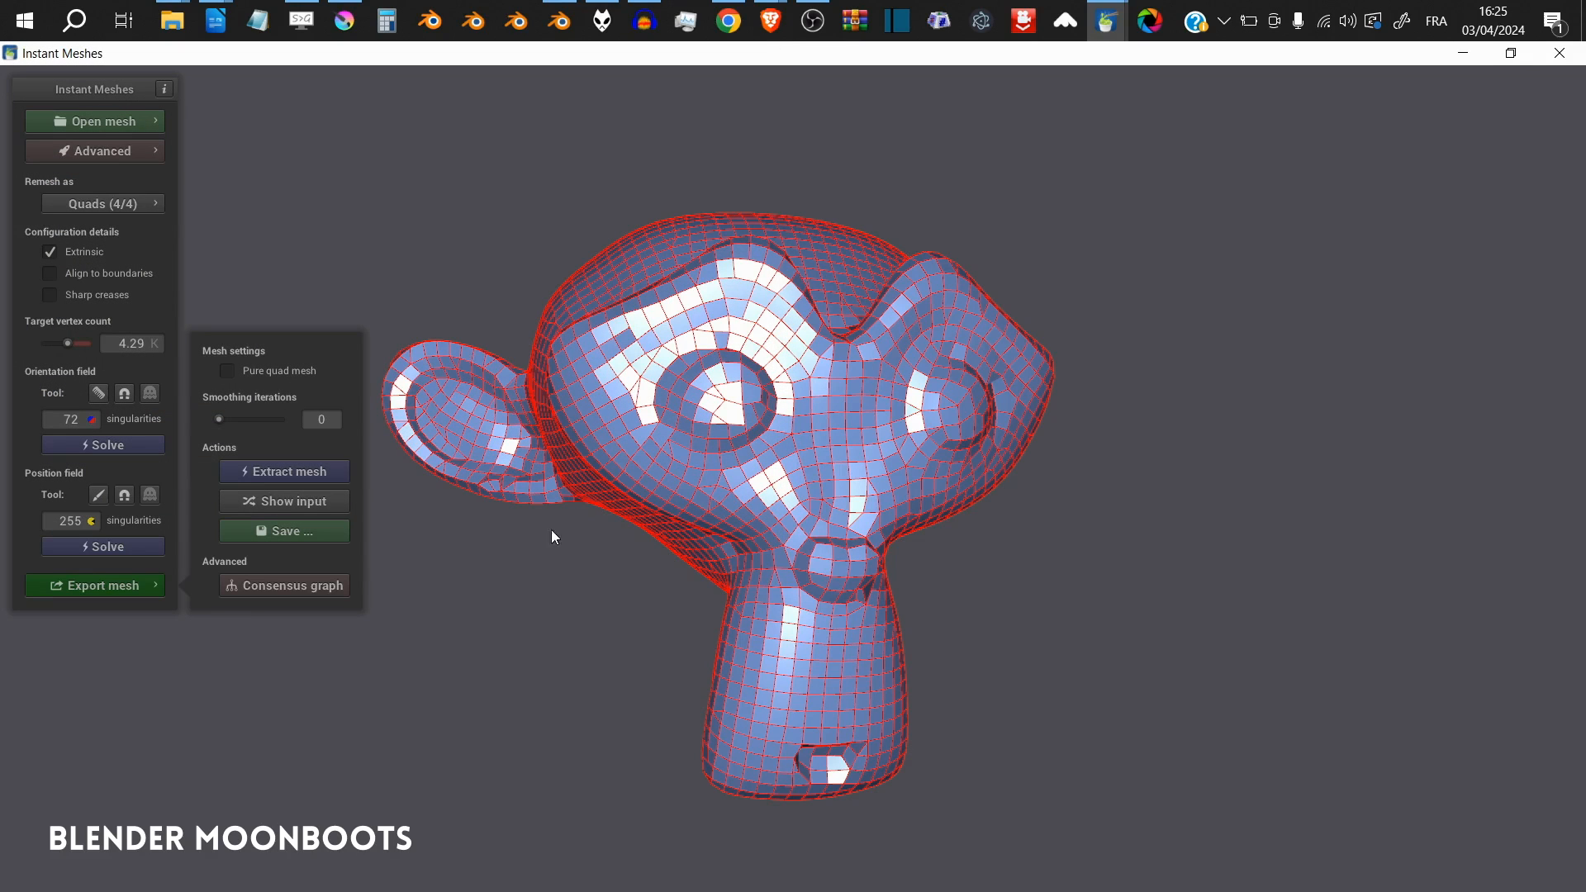
- Switch to Blender and move the original Suzanne head along the X axis, away from the world origin
{"action": "left_click", "coordinate": [559, 21]}
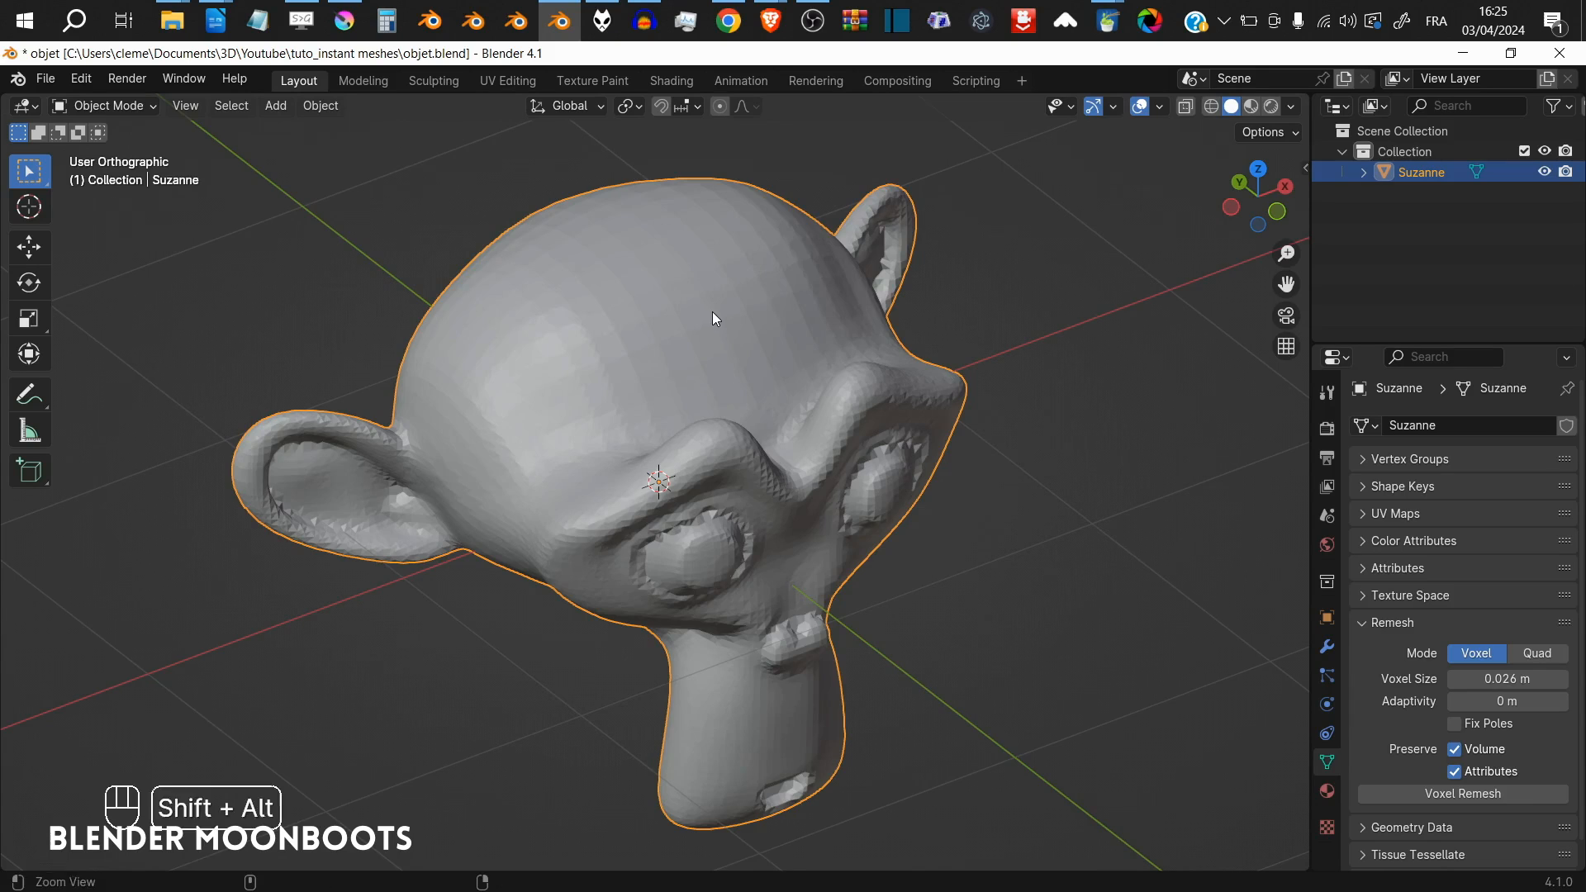
{"action": "scroll", "coordinate": [712, 311], "scroll_direction": "down", "scroll_amount": 4}
{"action": "key", "text": "shift+space"}
{"action": "left_click", "coordinate": [646, 463]}
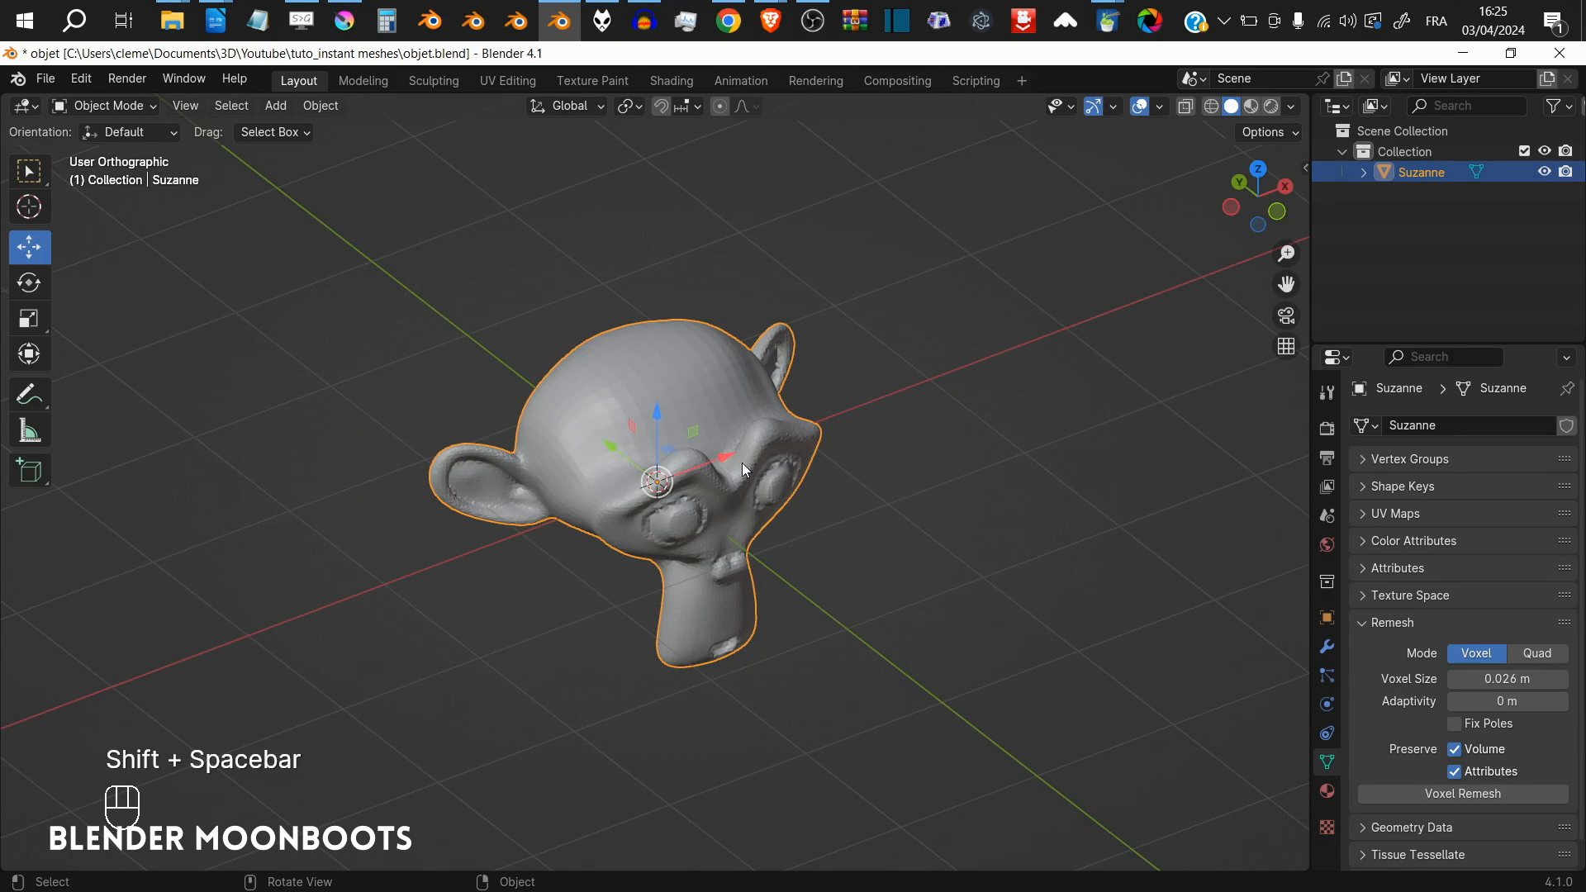
{"action": "left_click_drag", "start_coordinate": [742, 463], "coordinate": [1094, 334]}
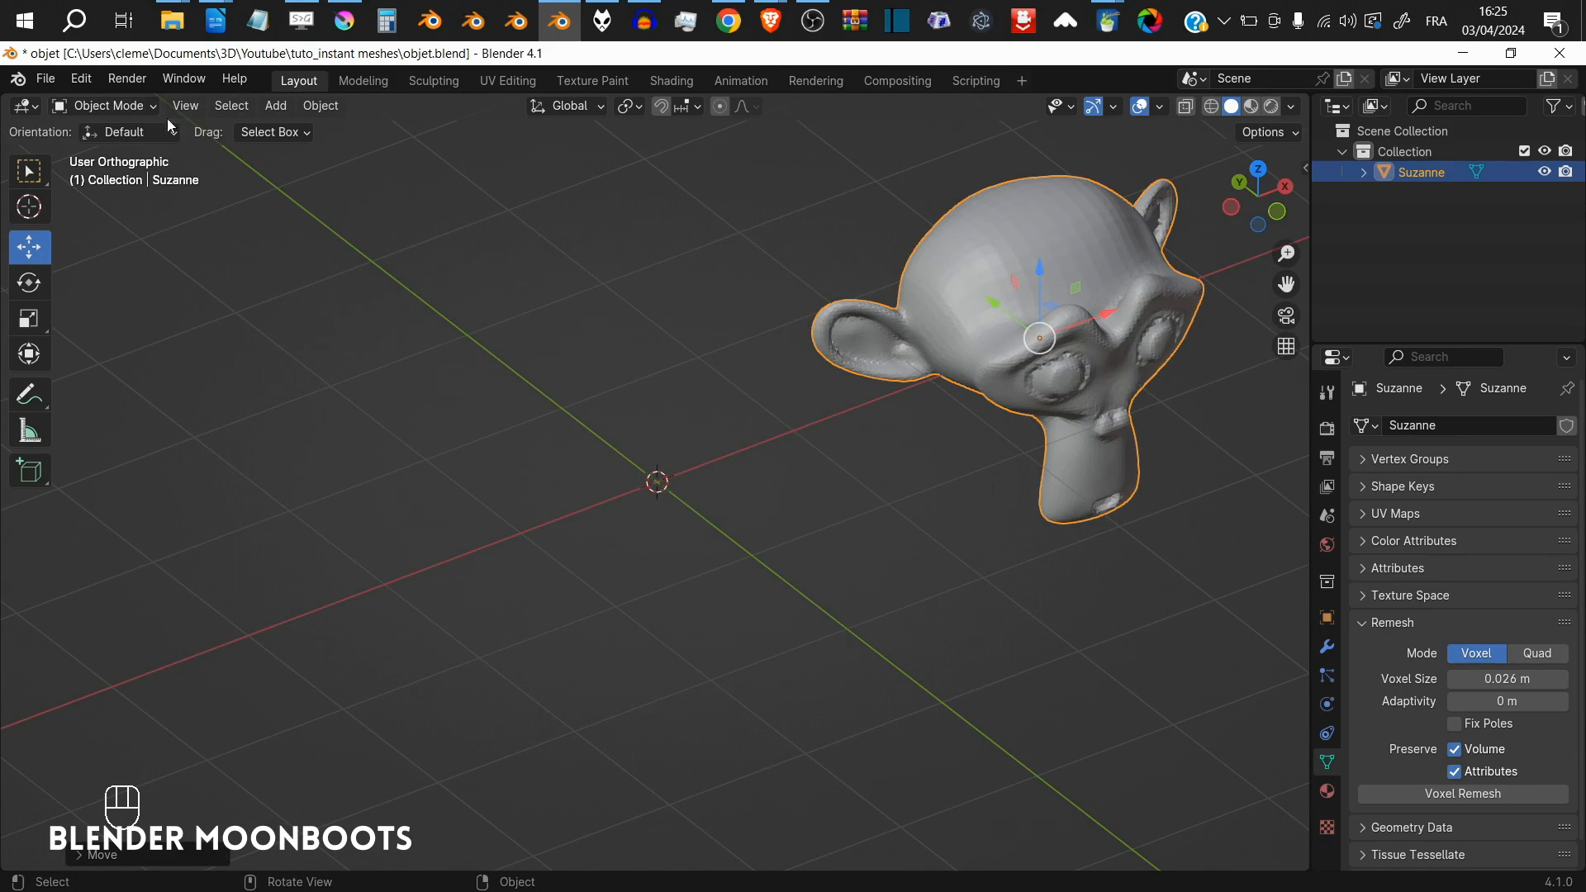
- Import suzanne2.obj from the Downloads folder as a Wavefront OBJ and check its topology up close in Edit Mode
{"action": "left_click", "coordinate": [46, 79]}
{"action": "mouse_move", "coordinate": [88, 372]}
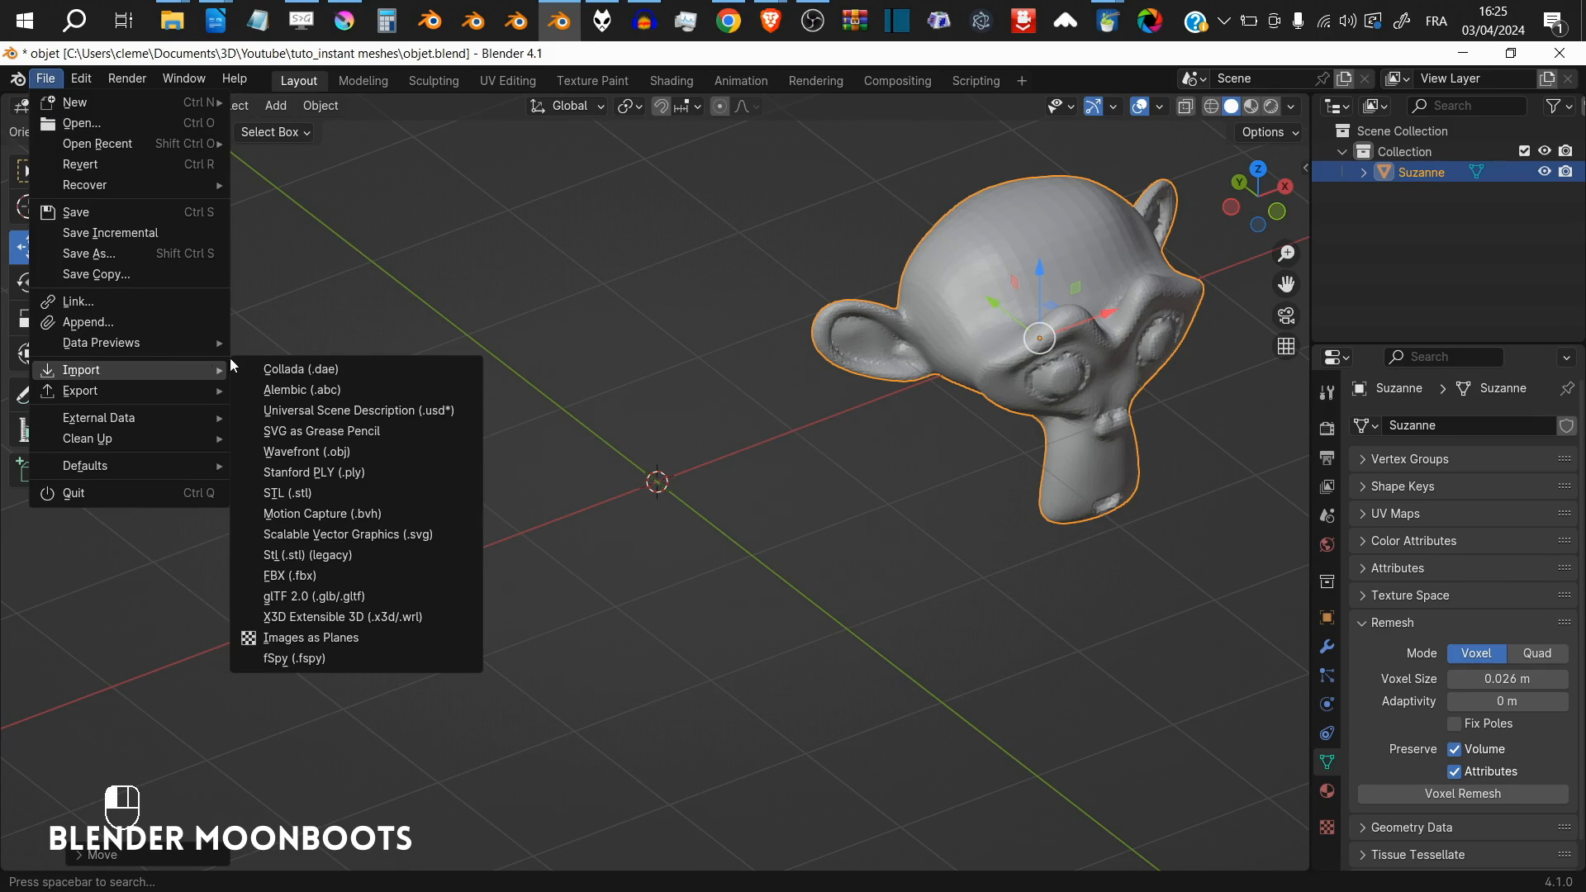
{"action": "left_click", "coordinate": [379, 450]}
{"action": "left_click", "coordinate": [478, 418]}
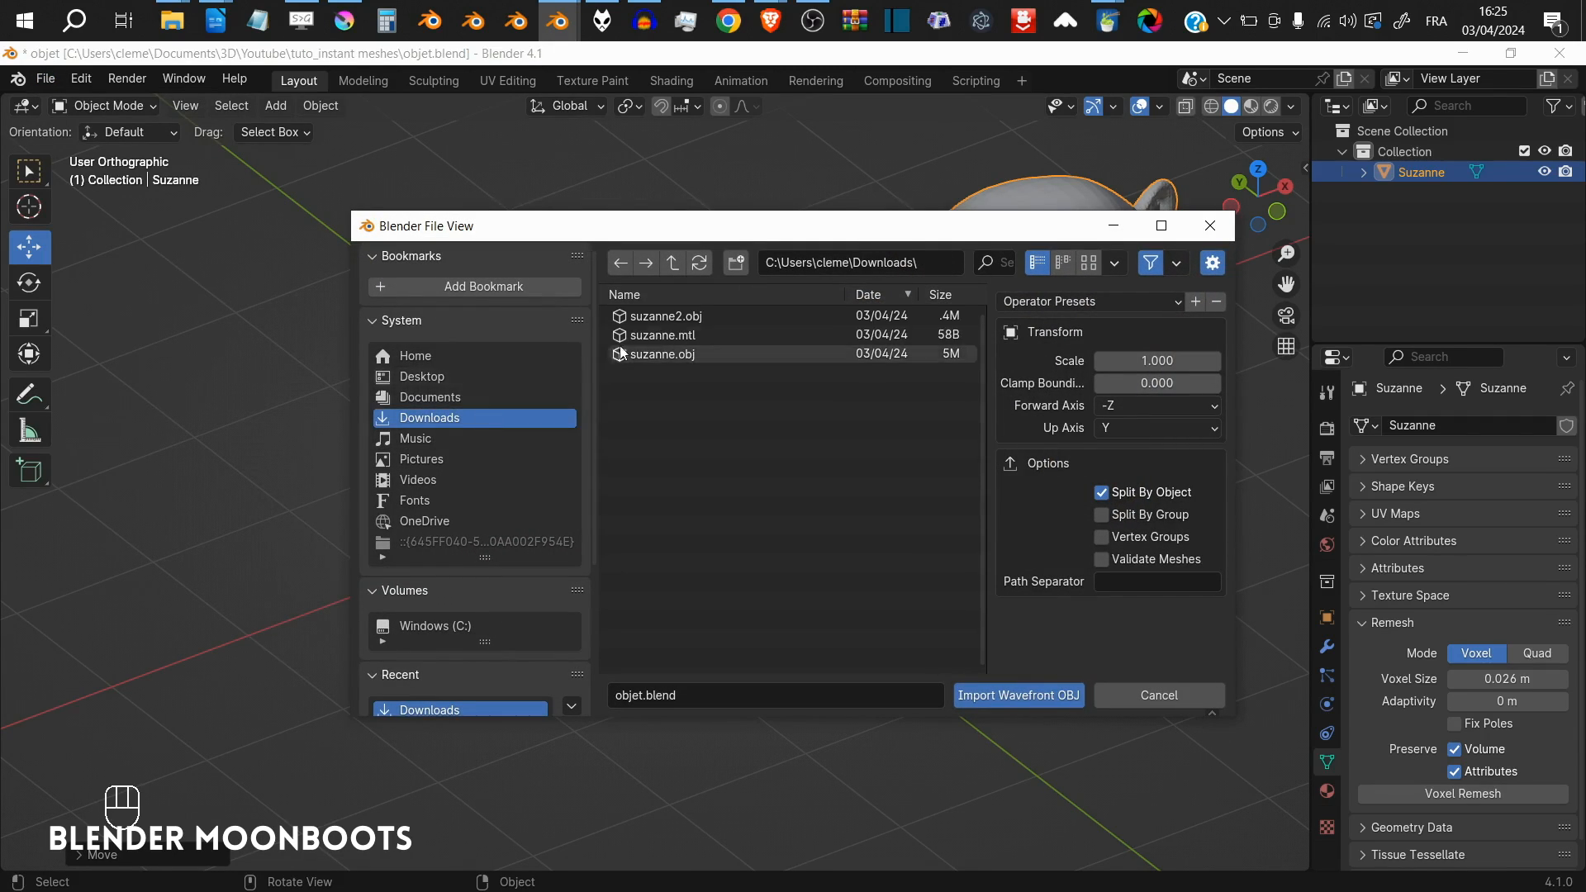
{"action": "double_click", "coordinate": [684, 316]}
{"action": "left_click_drag", "start_coordinate": [684, 316], "coordinate": [724, 357], "text": "ctrl+alt"}
{"action": "left_click_drag", "start_coordinate": [724, 356], "coordinate": [844, 393], "text": "ctrl+alt"}
{"action": "key", "text": "Tab"}
{"action": "key", "text": "Tab"}
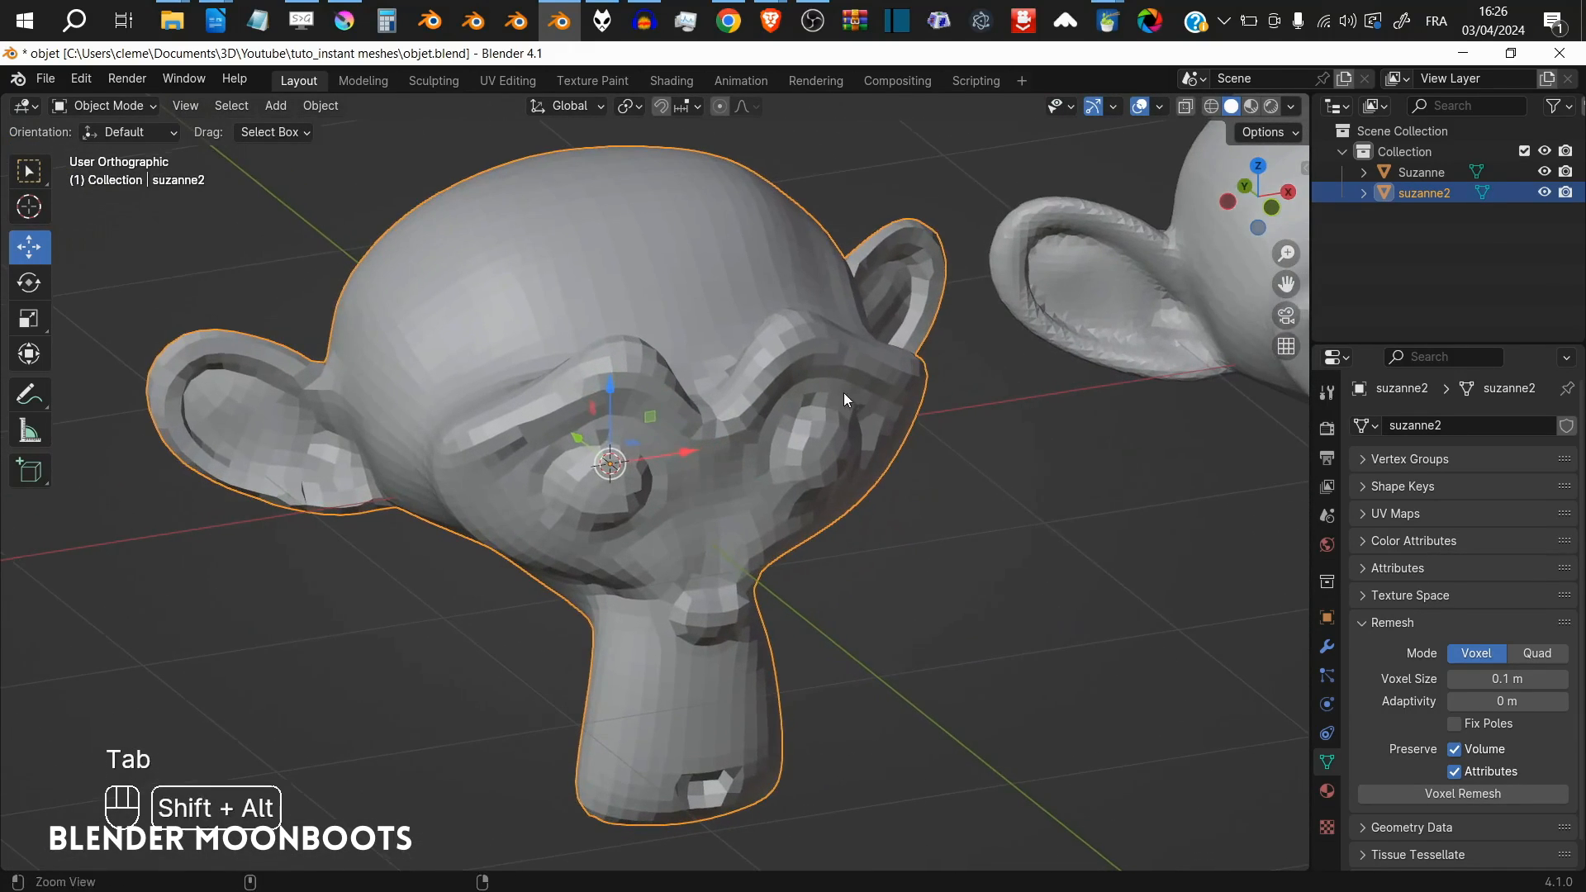